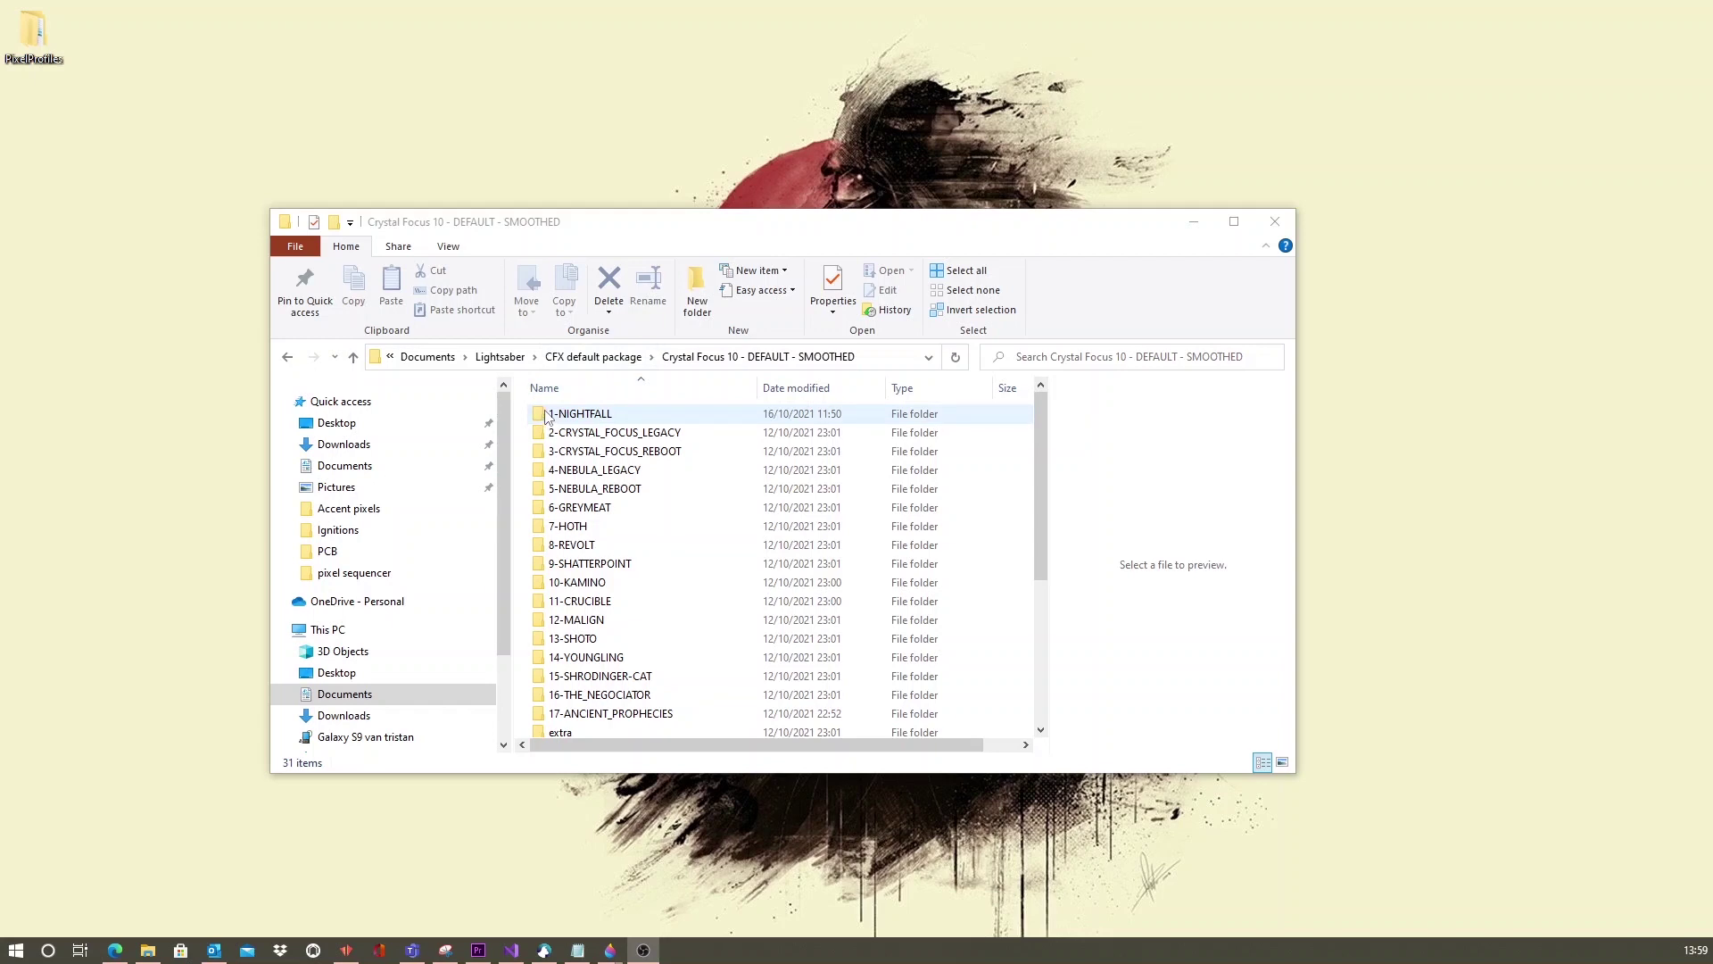
# Step: Open the 1-NIGHTFALL font folder and preview pixels-on.bmp and pixels.txt
pyautogui.doubleClick(598, 417)
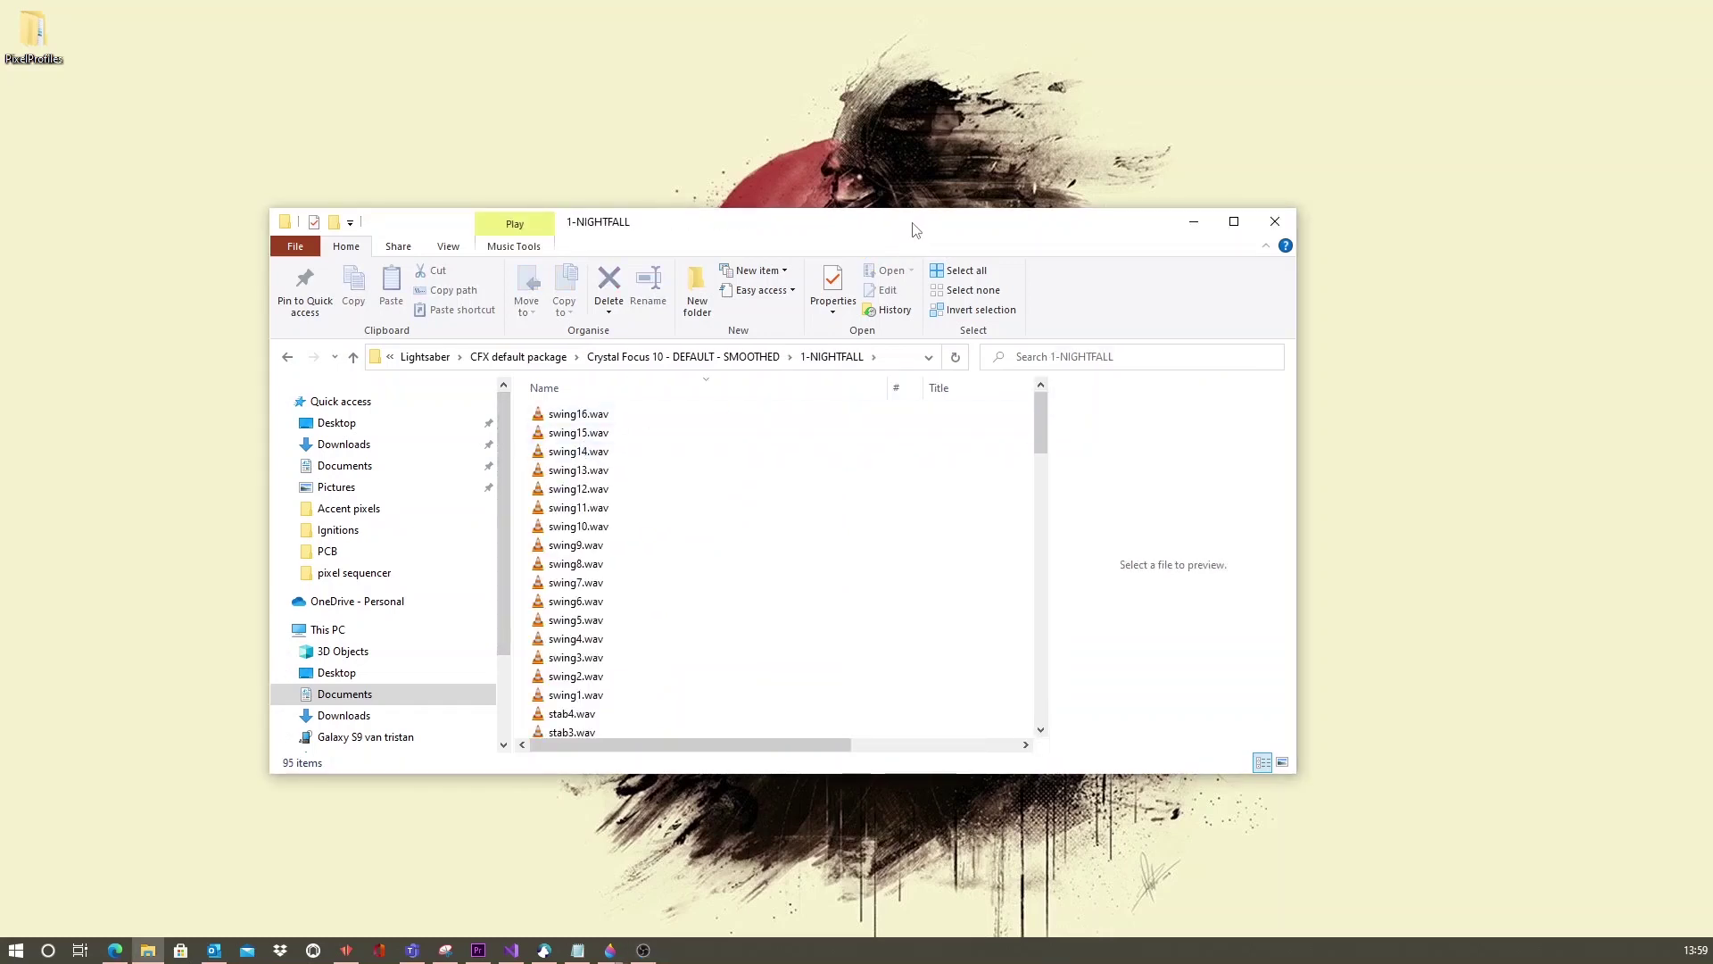
pyautogui.moveTo(914, 209); pyautogui.dragTo(884, 4)
pyautogui.scroll(-6, 625, 643)
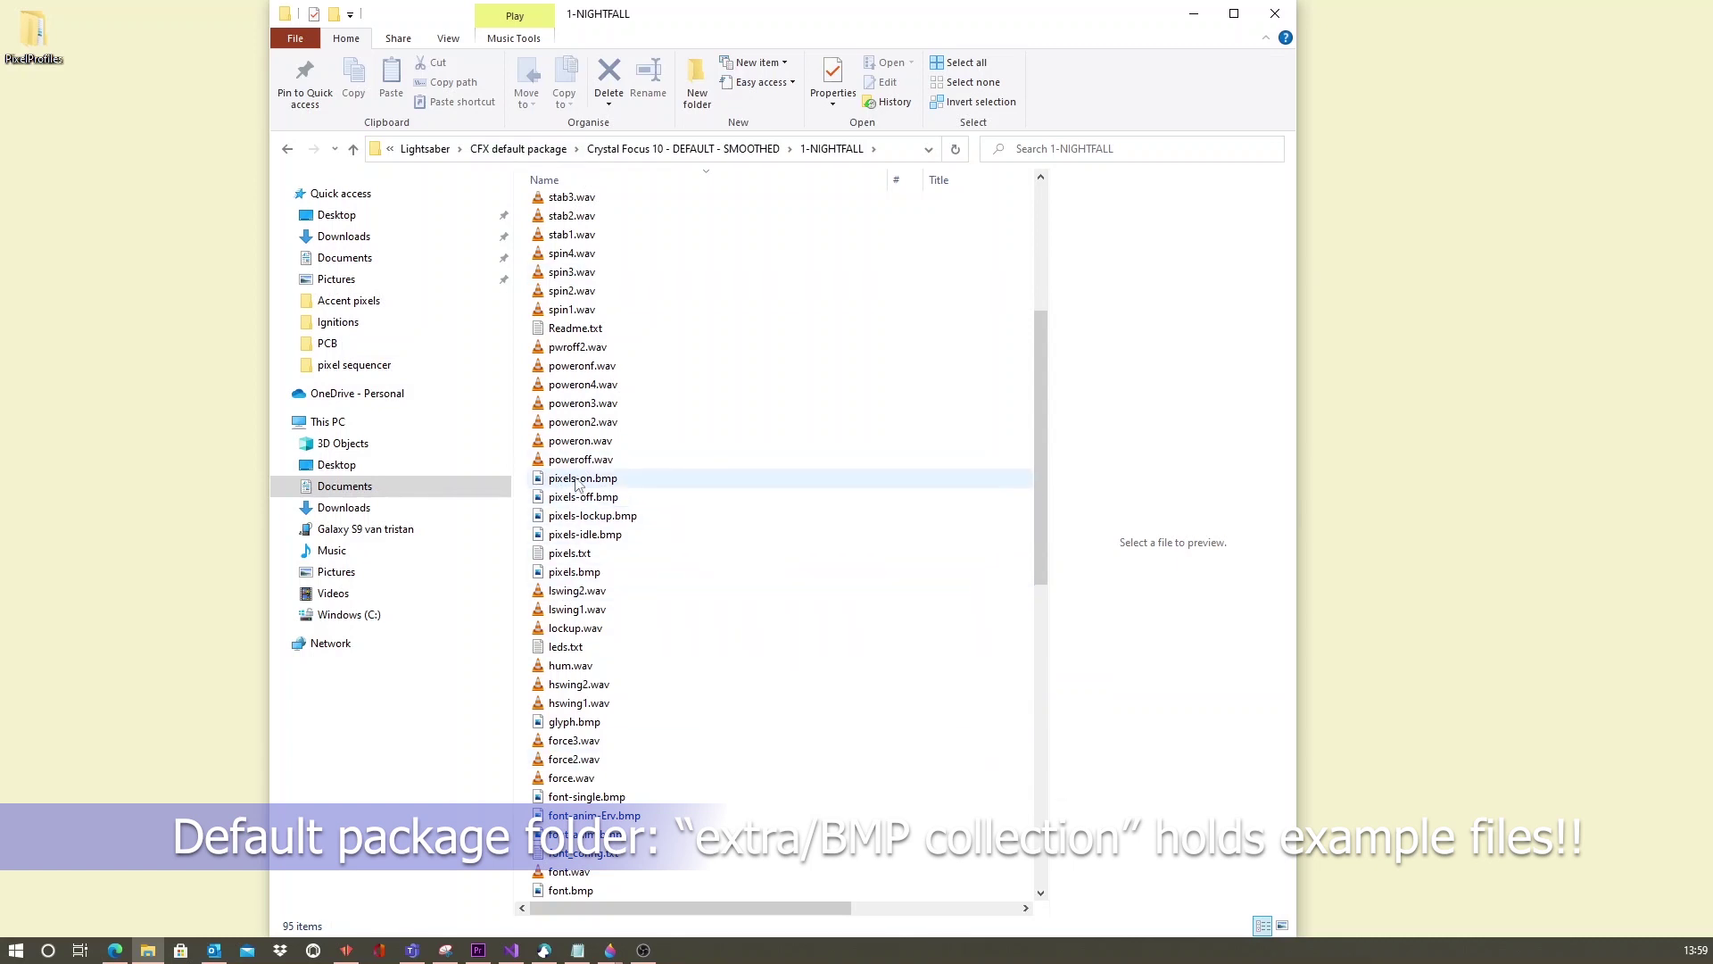
pyautogui.click(582, 479)
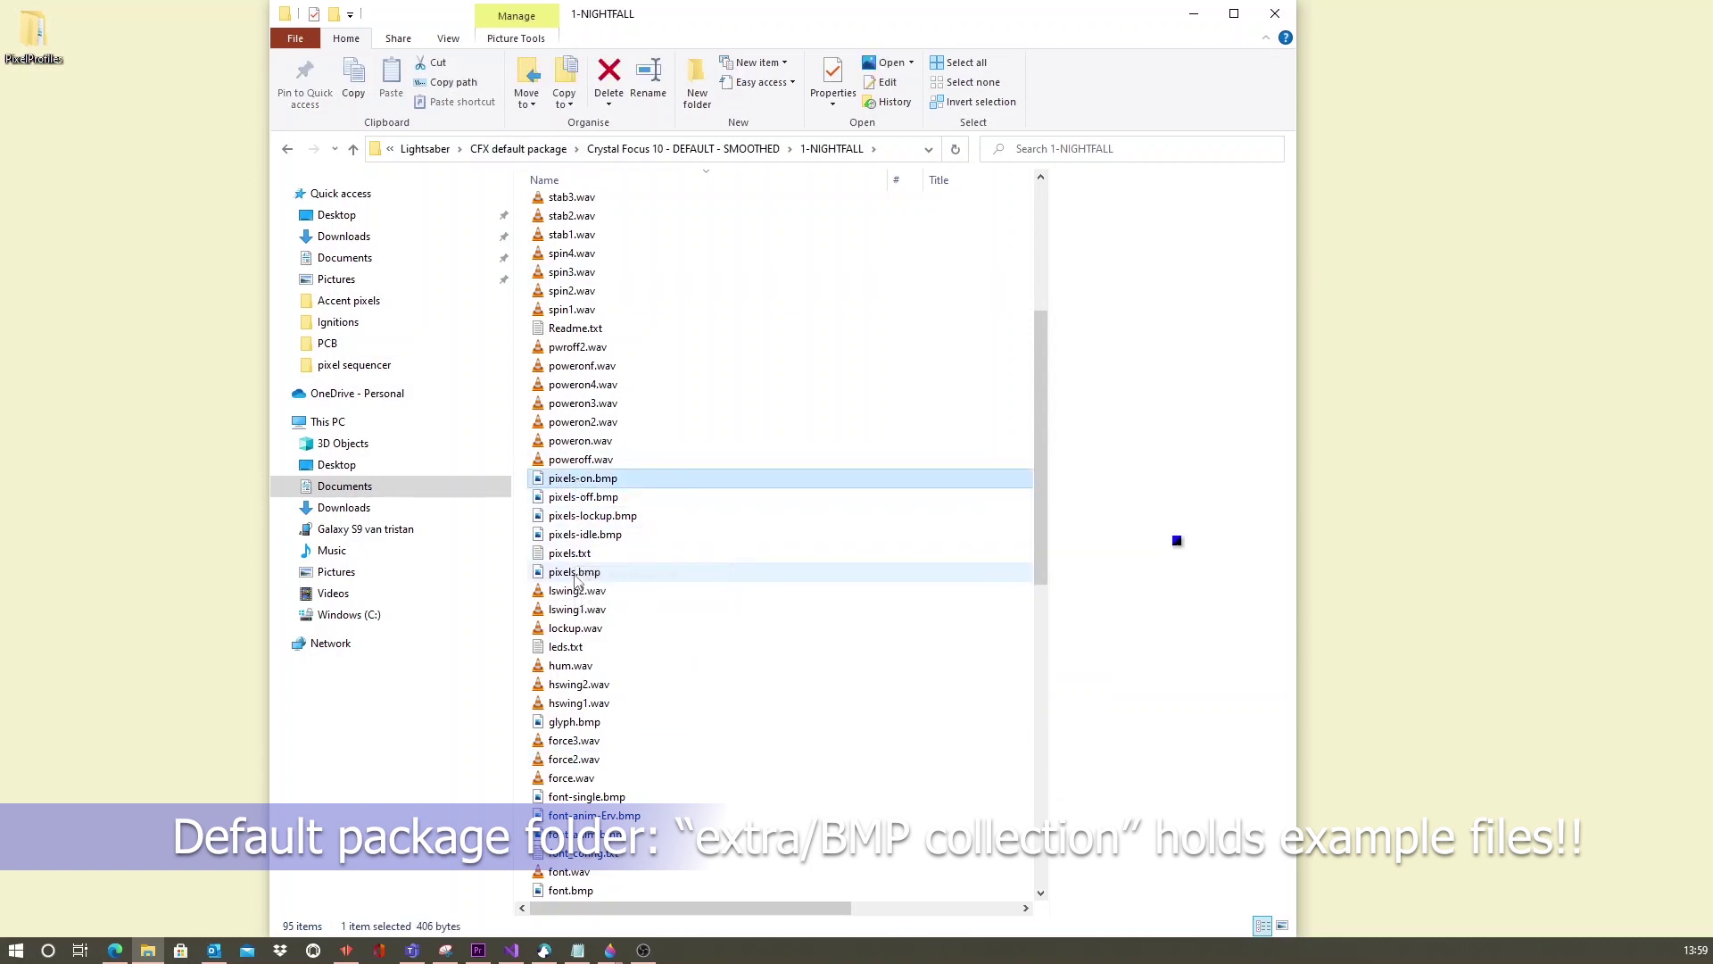
pyautogui.click(541, 556)
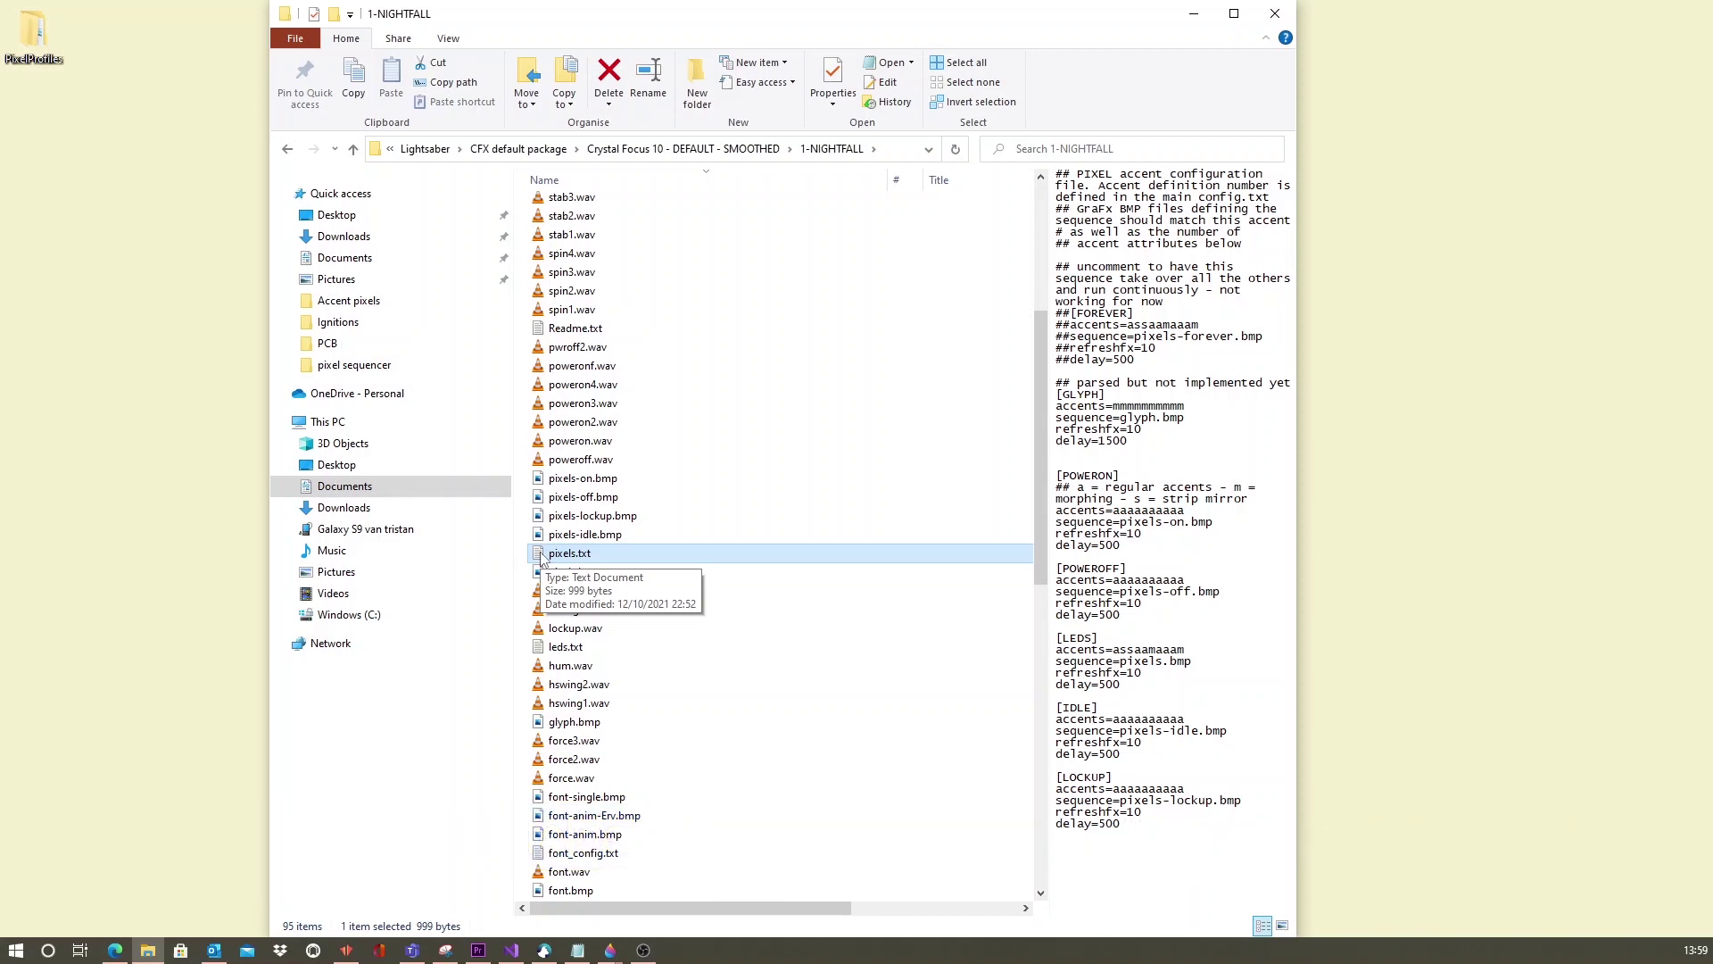
pyautogui.doubleClick(547, 557)
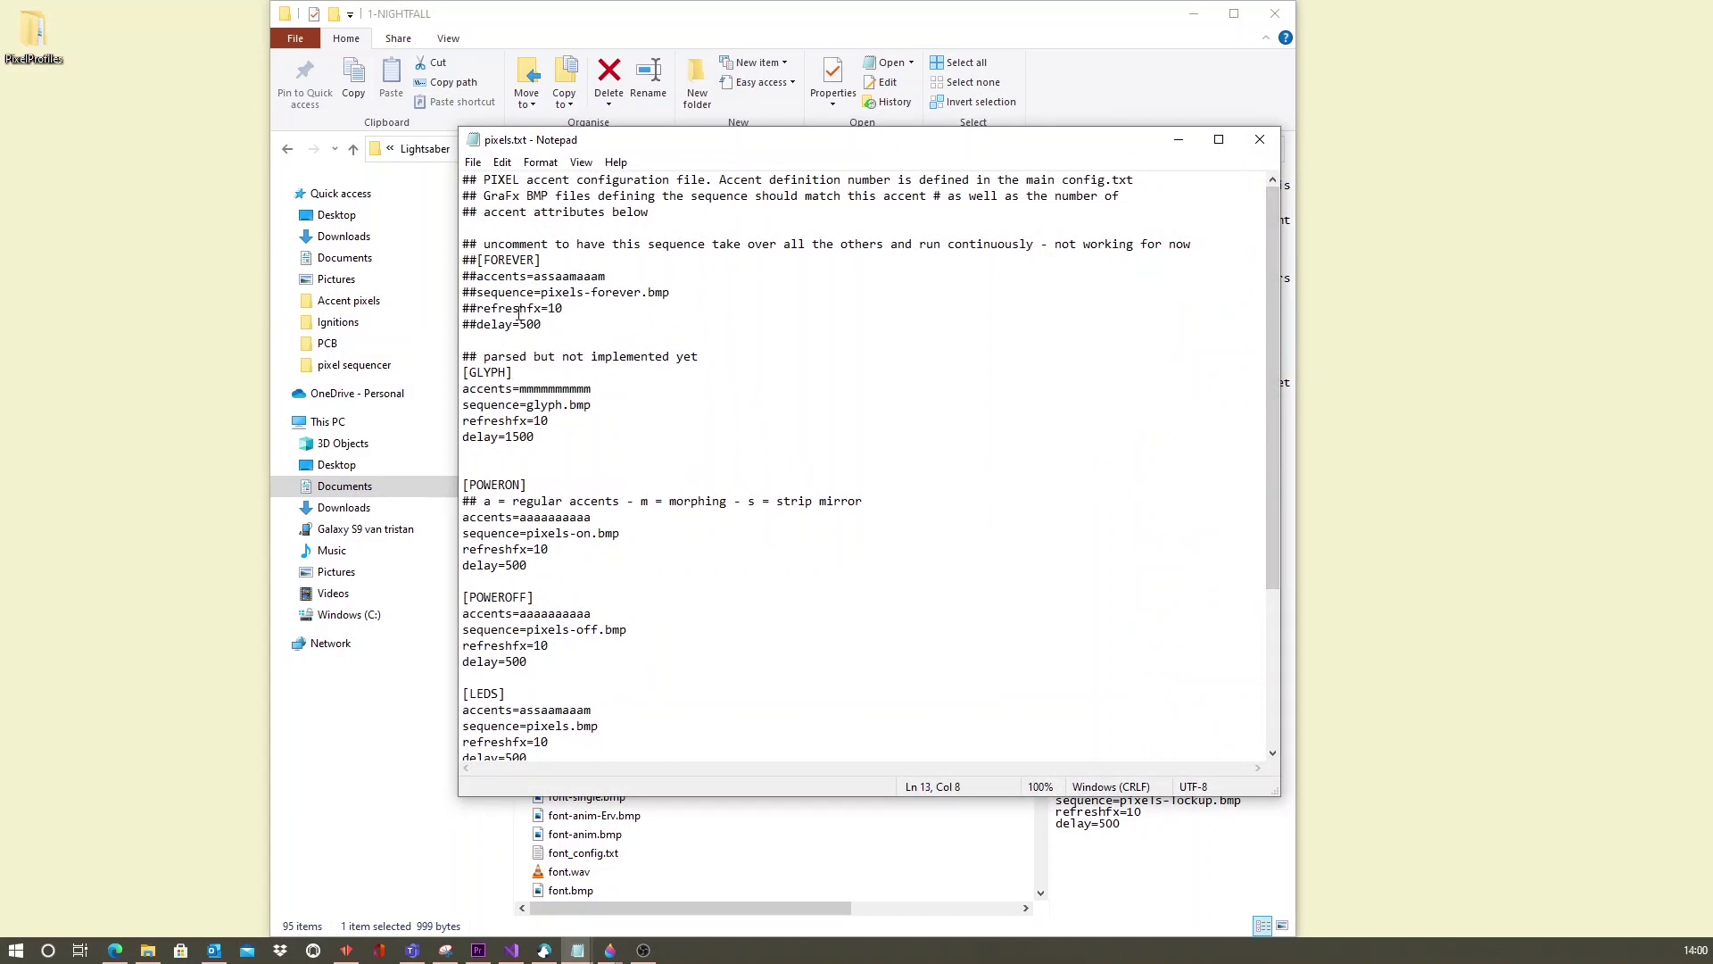
pyautogui.scroll(-2, 581, 462)
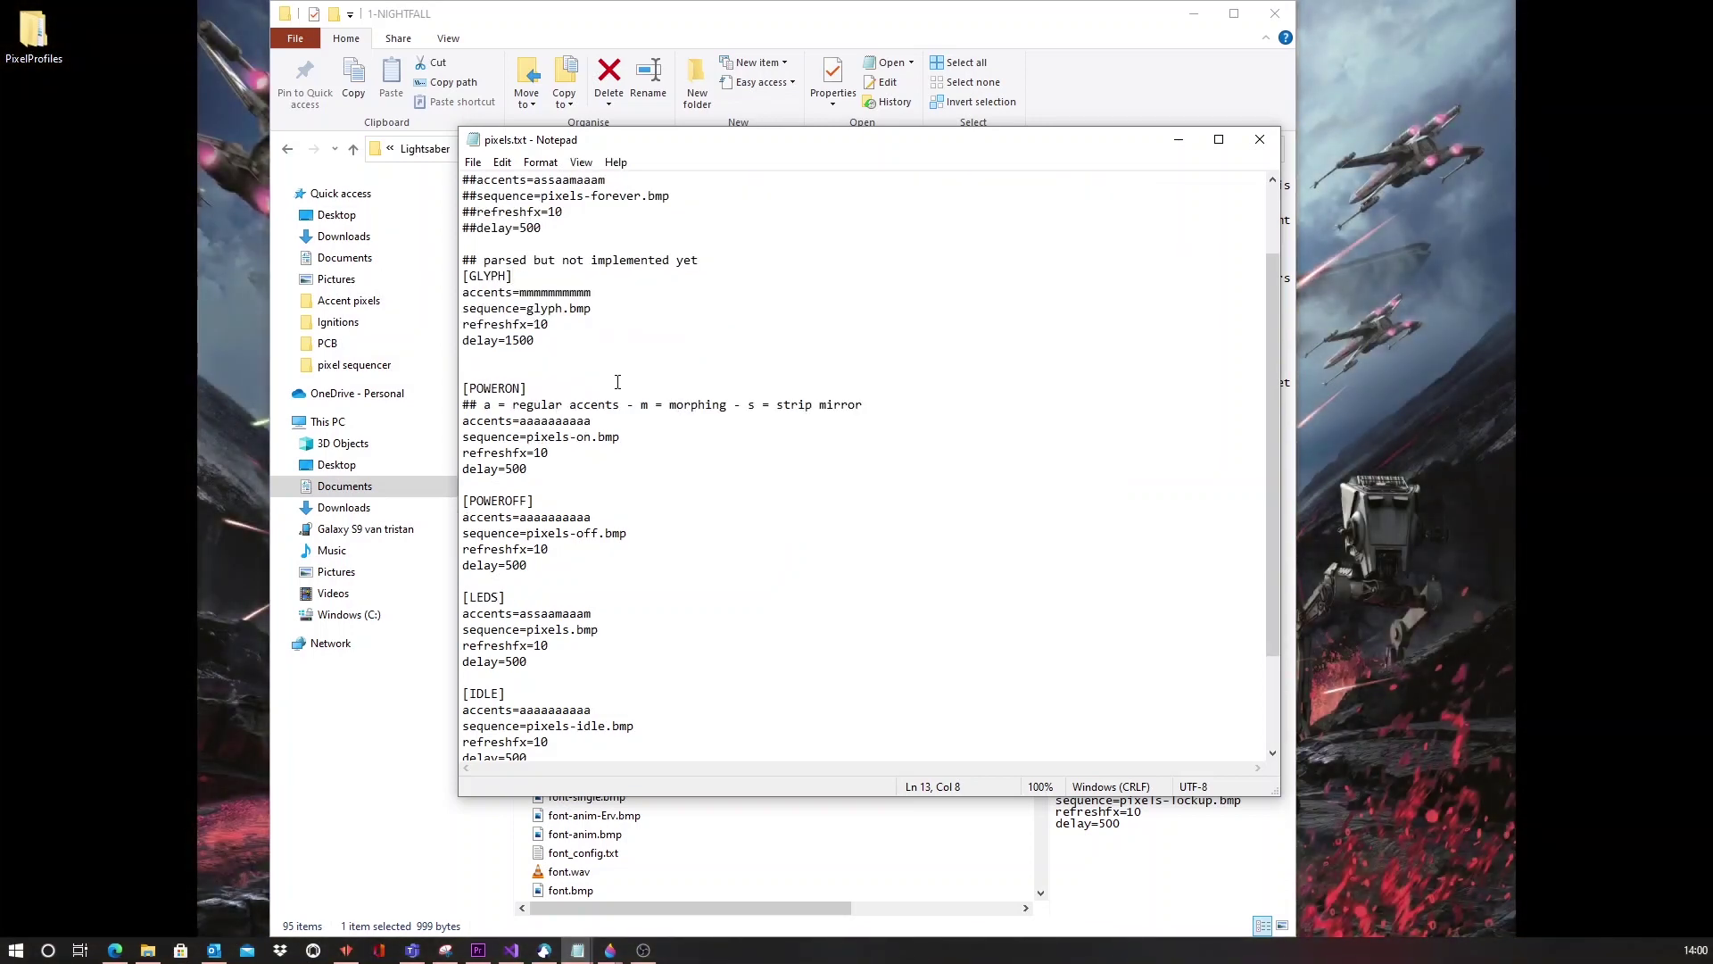
pyautogui.scroll(-1, 609, 399)
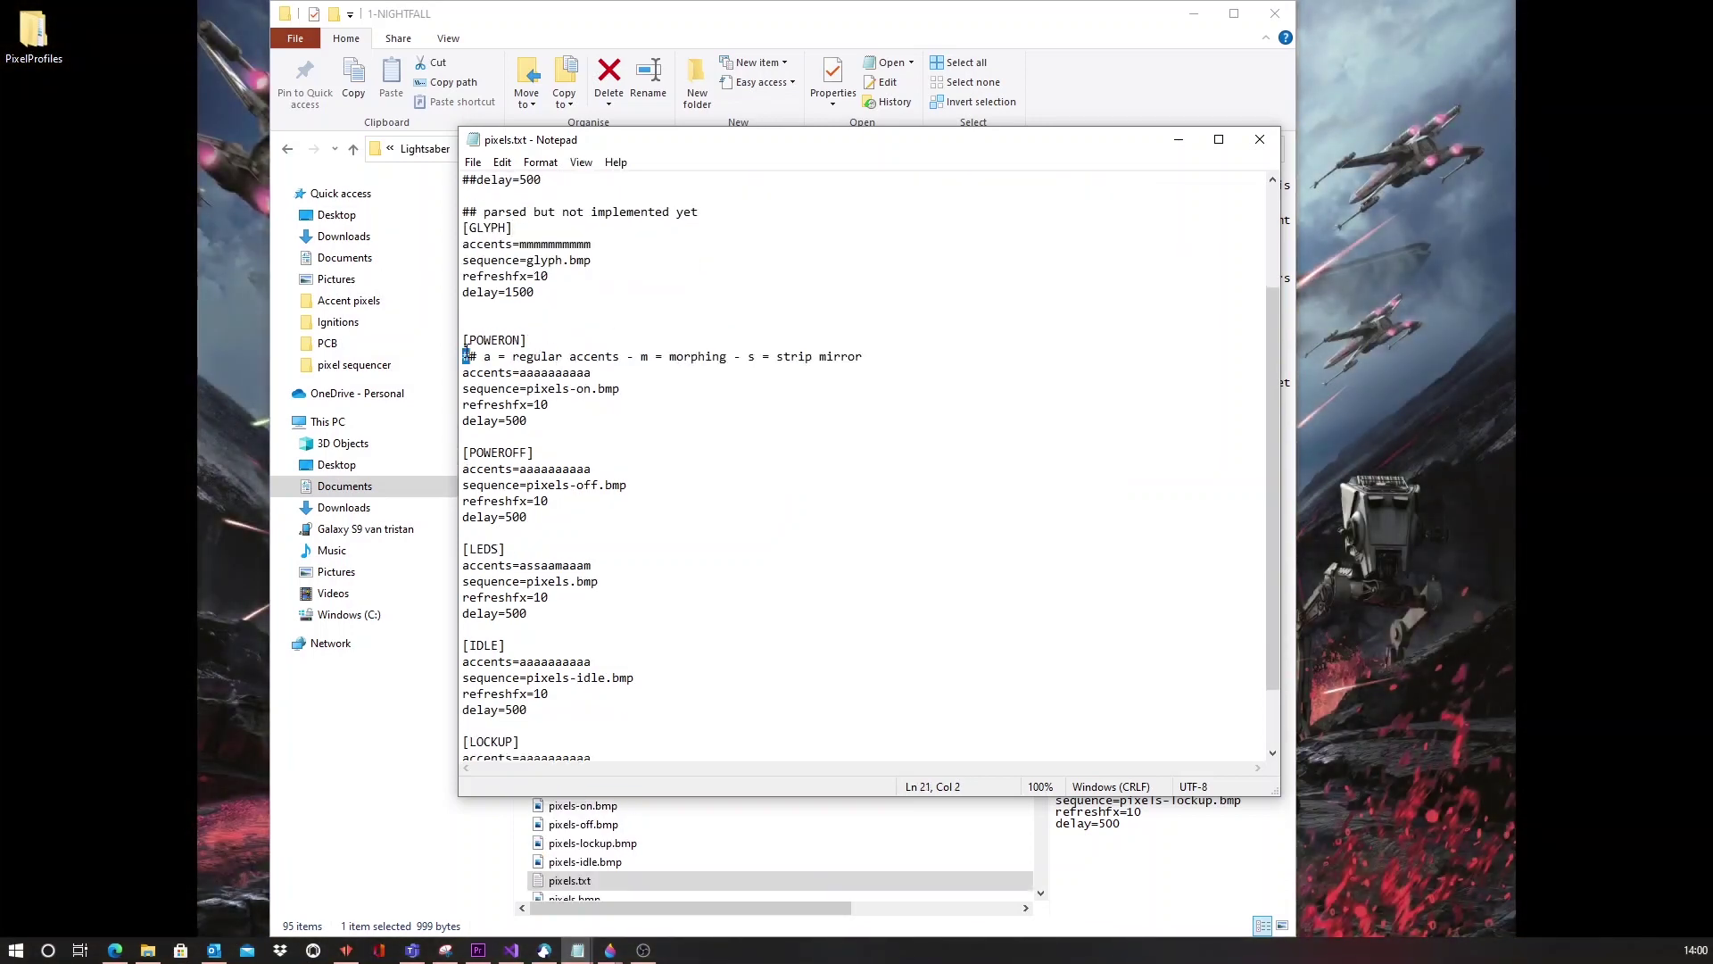
pyautogui.moveTo(465, 355); pyautogui.dragTo(462, 340)
pyautogui.scroll(-1, 482, 549)
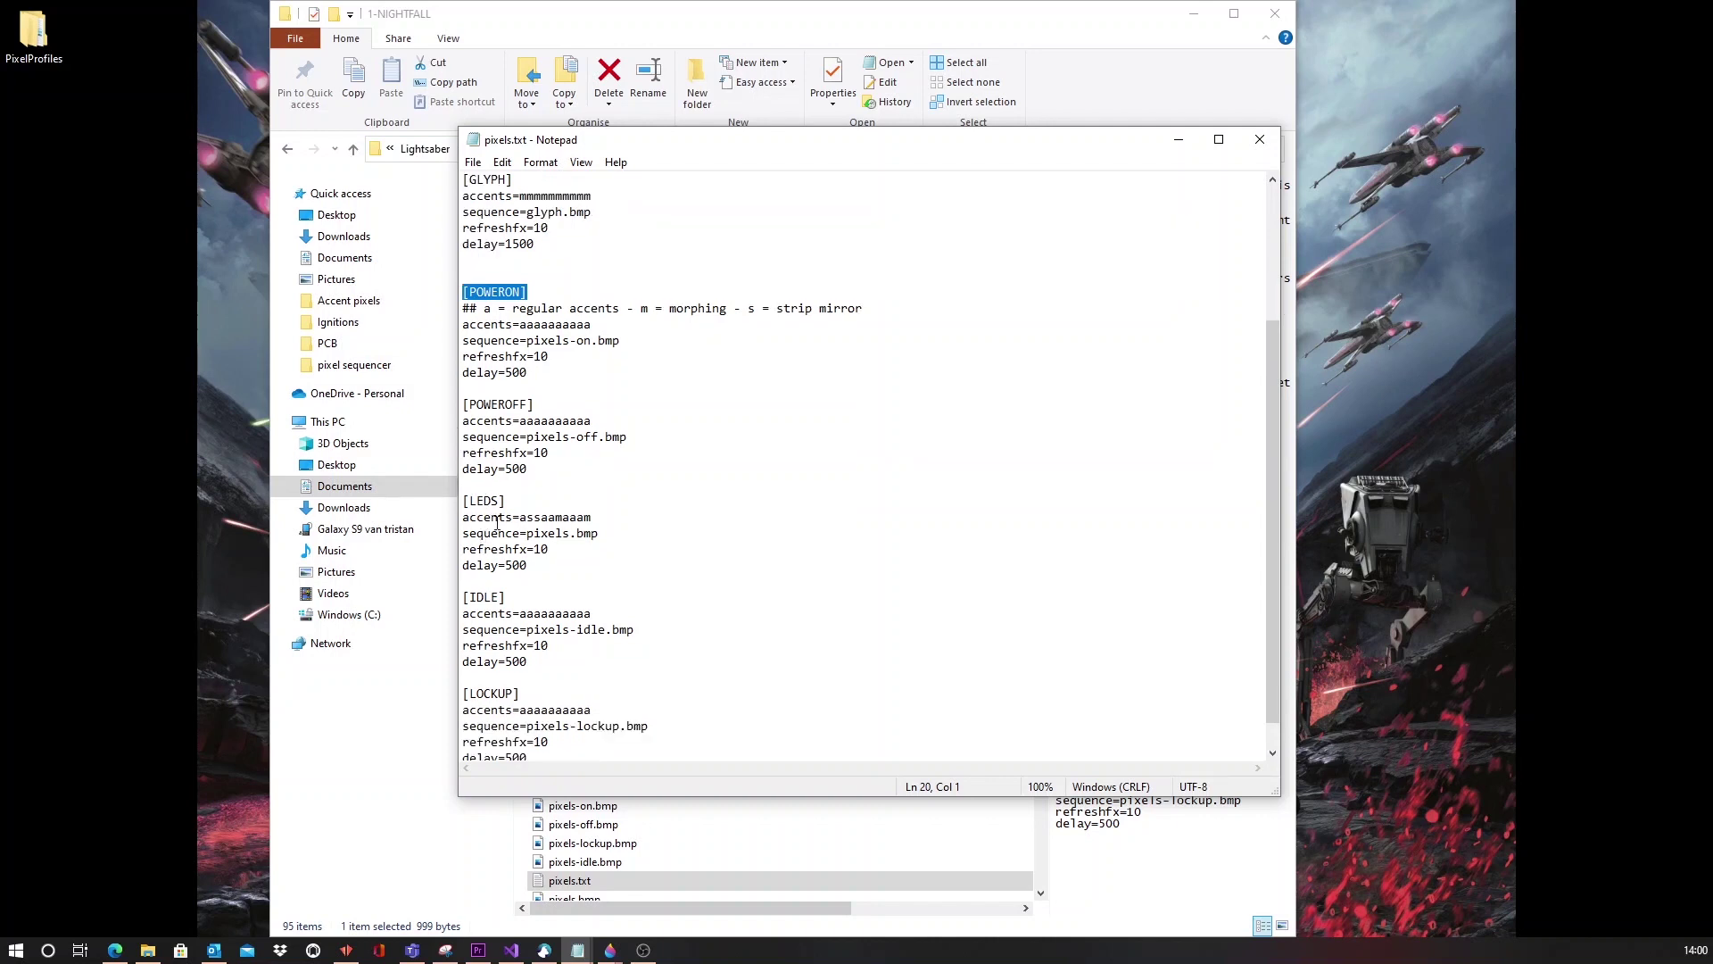
pyautogui.scroll(-1, 505, 672)
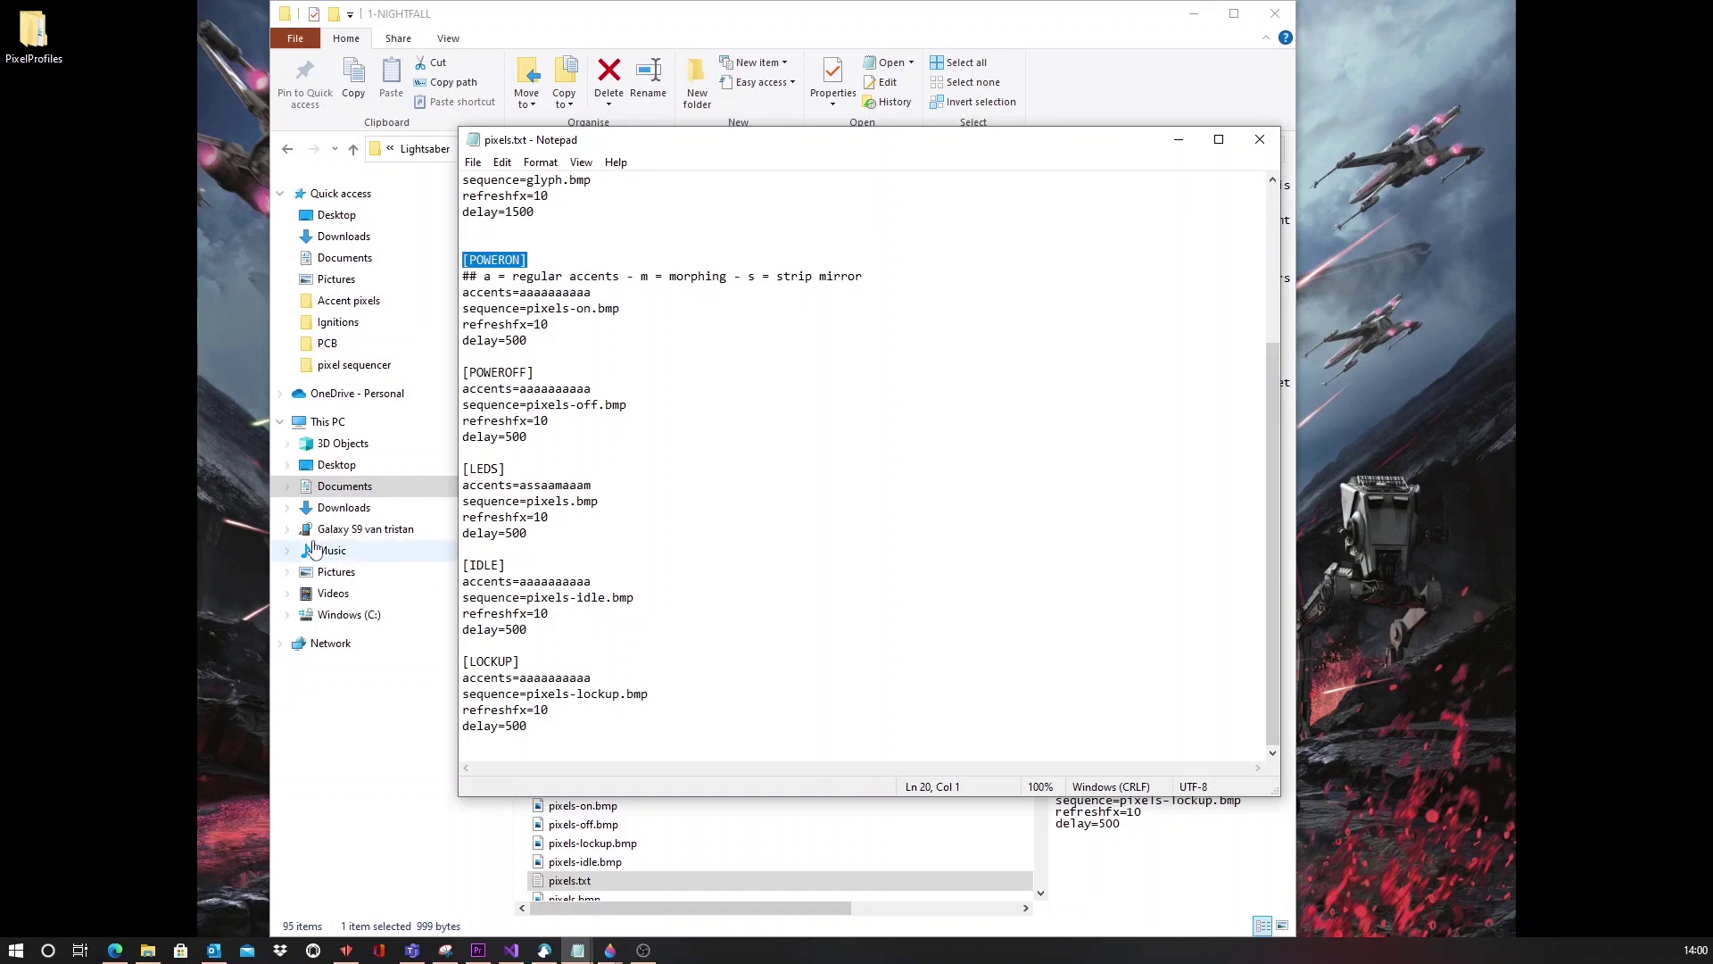
pyautogui.scroll(3, 781, 615)
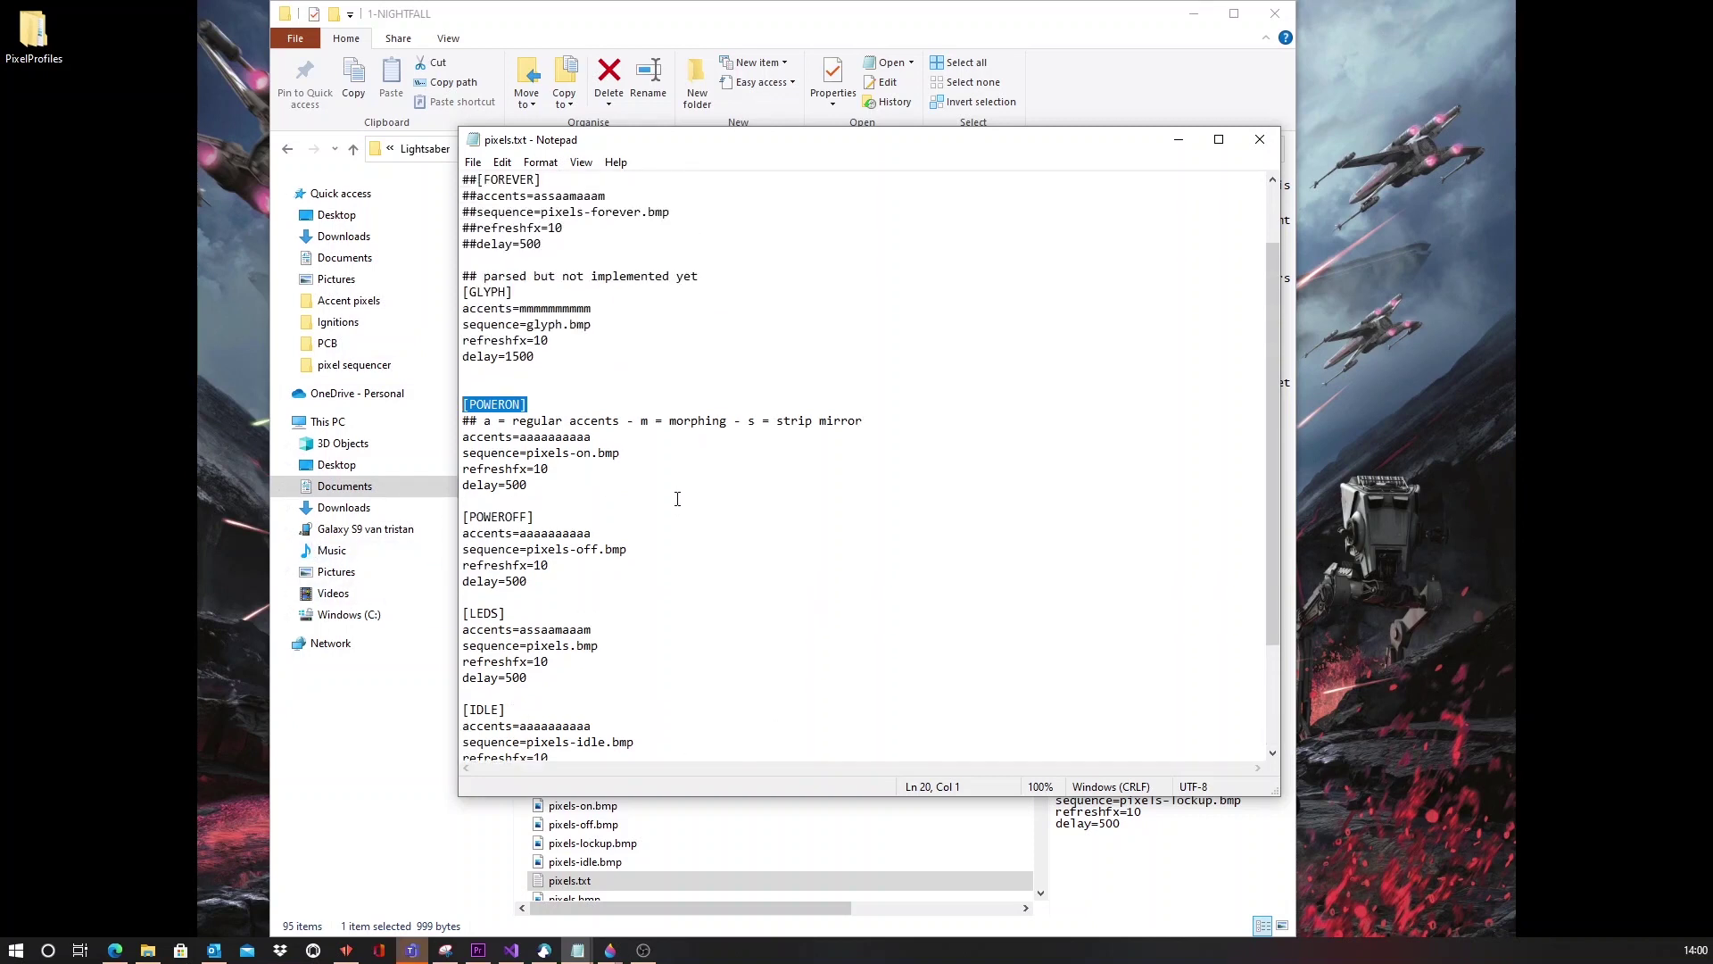
pyautogui.scroll(-3, 714, 545)
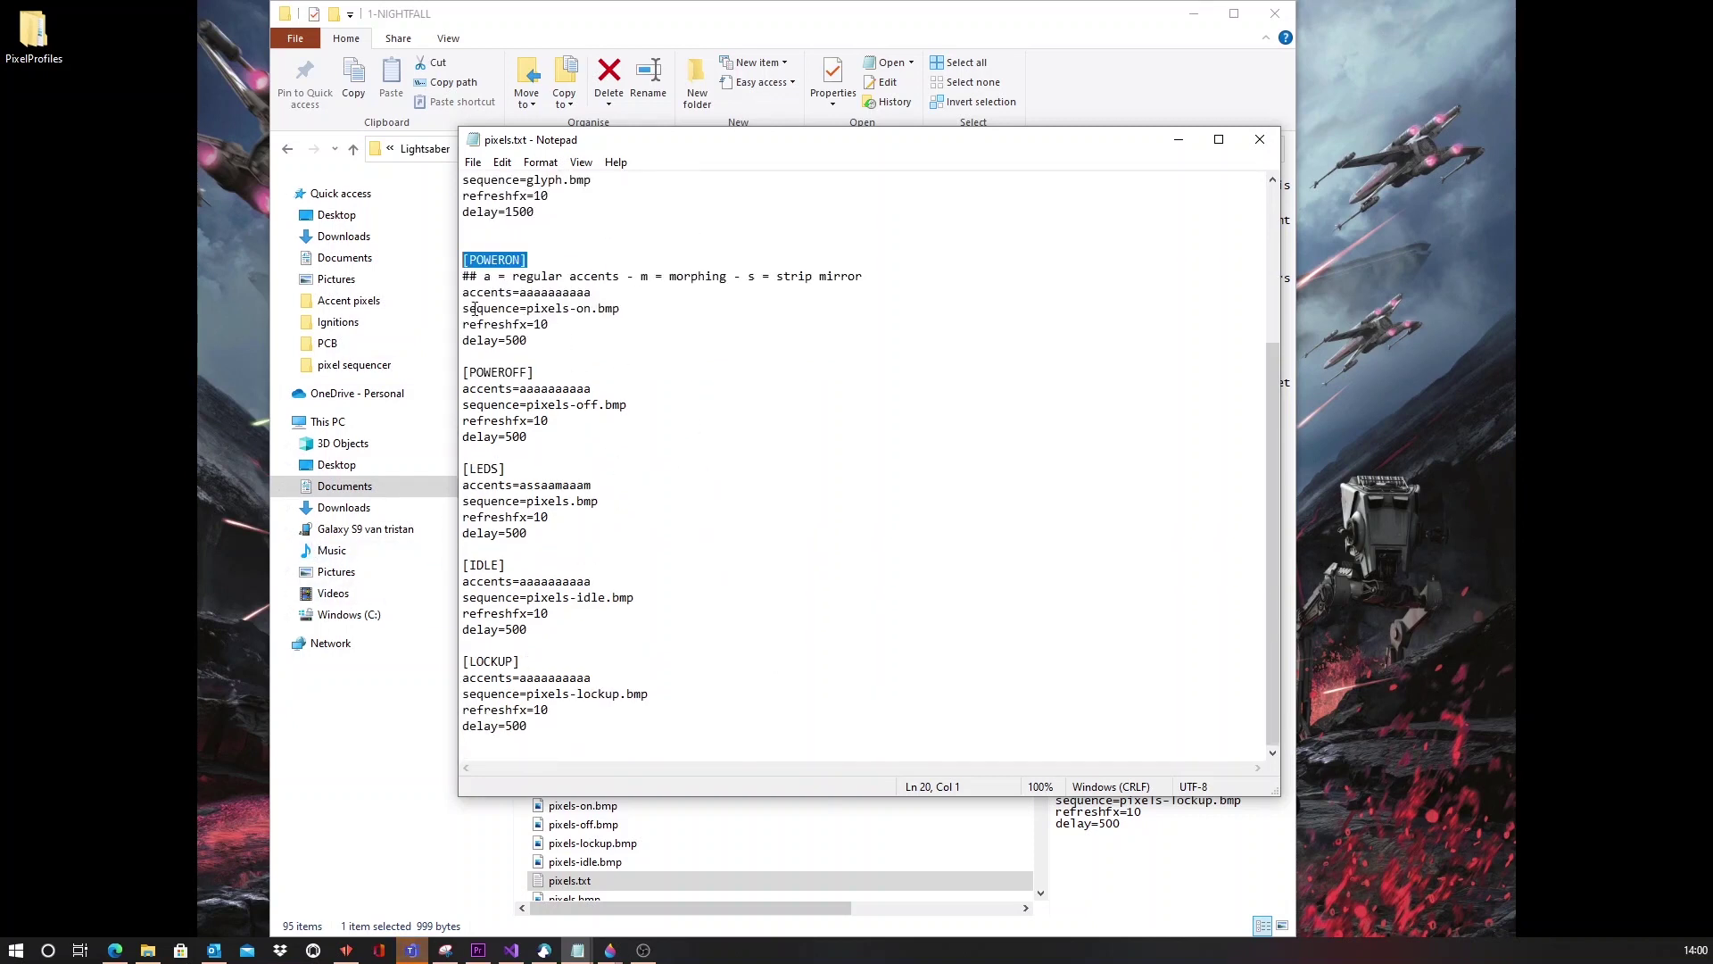
pyautogui.moveTo(463, 293); pyautogui.dragTo(607, 287)
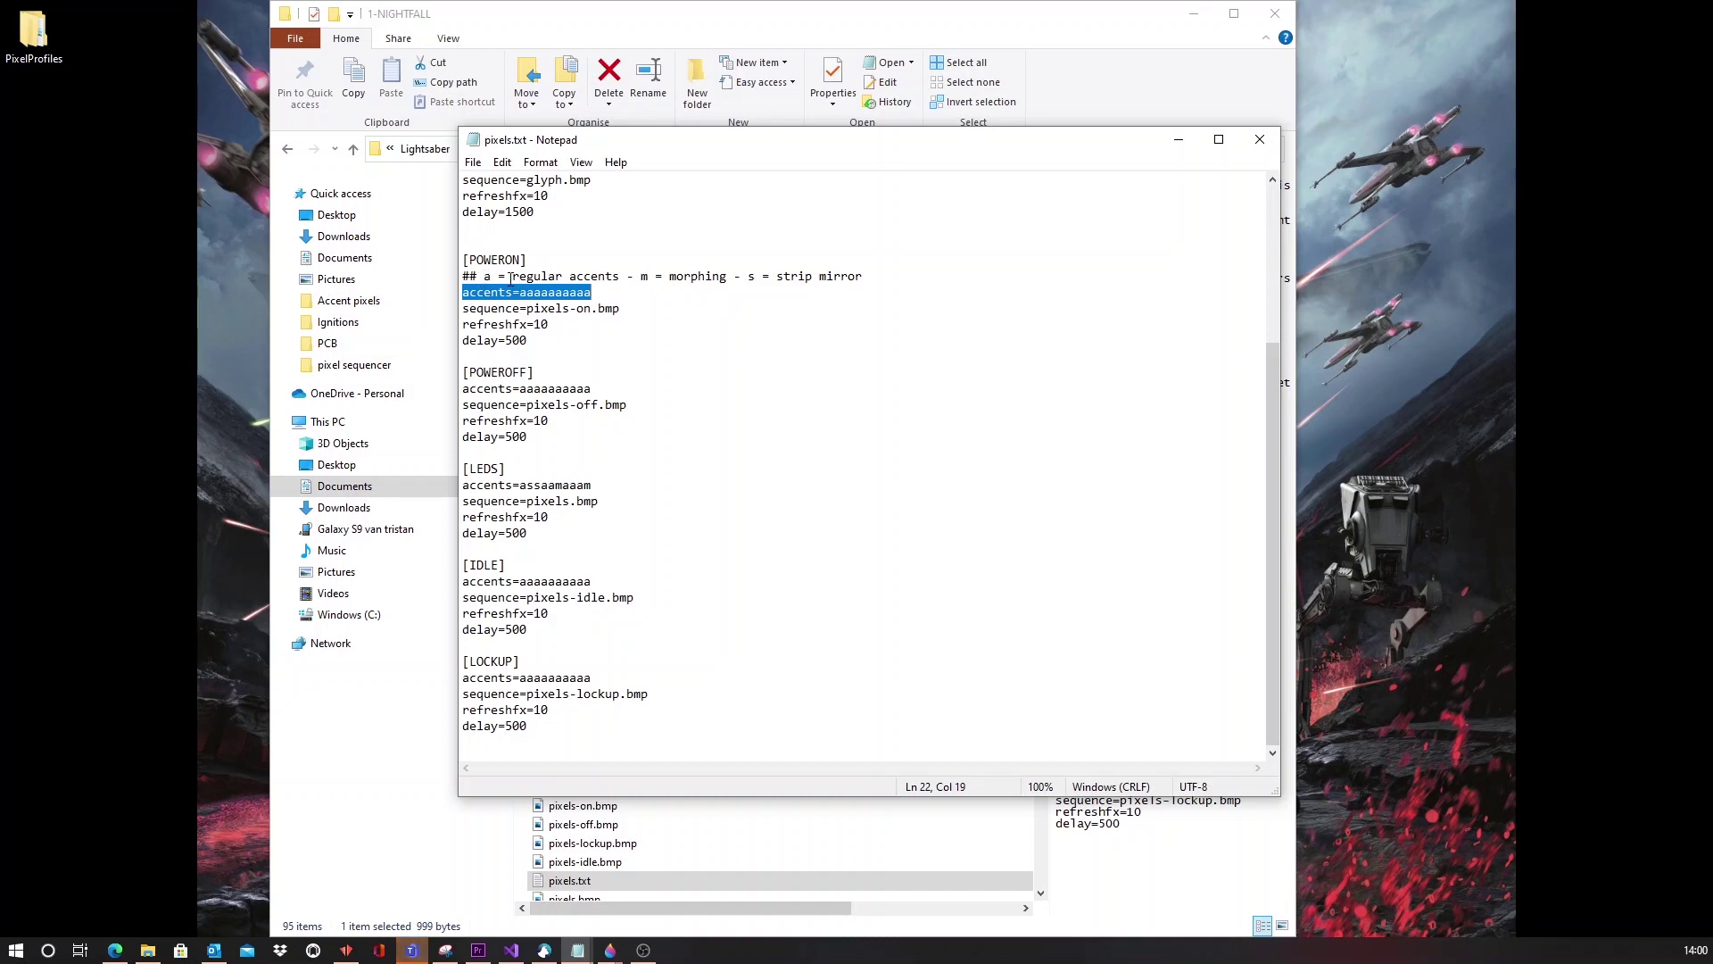
pyautogui.moveTo(513, 277); pyautogui.dragTo(626, 280)
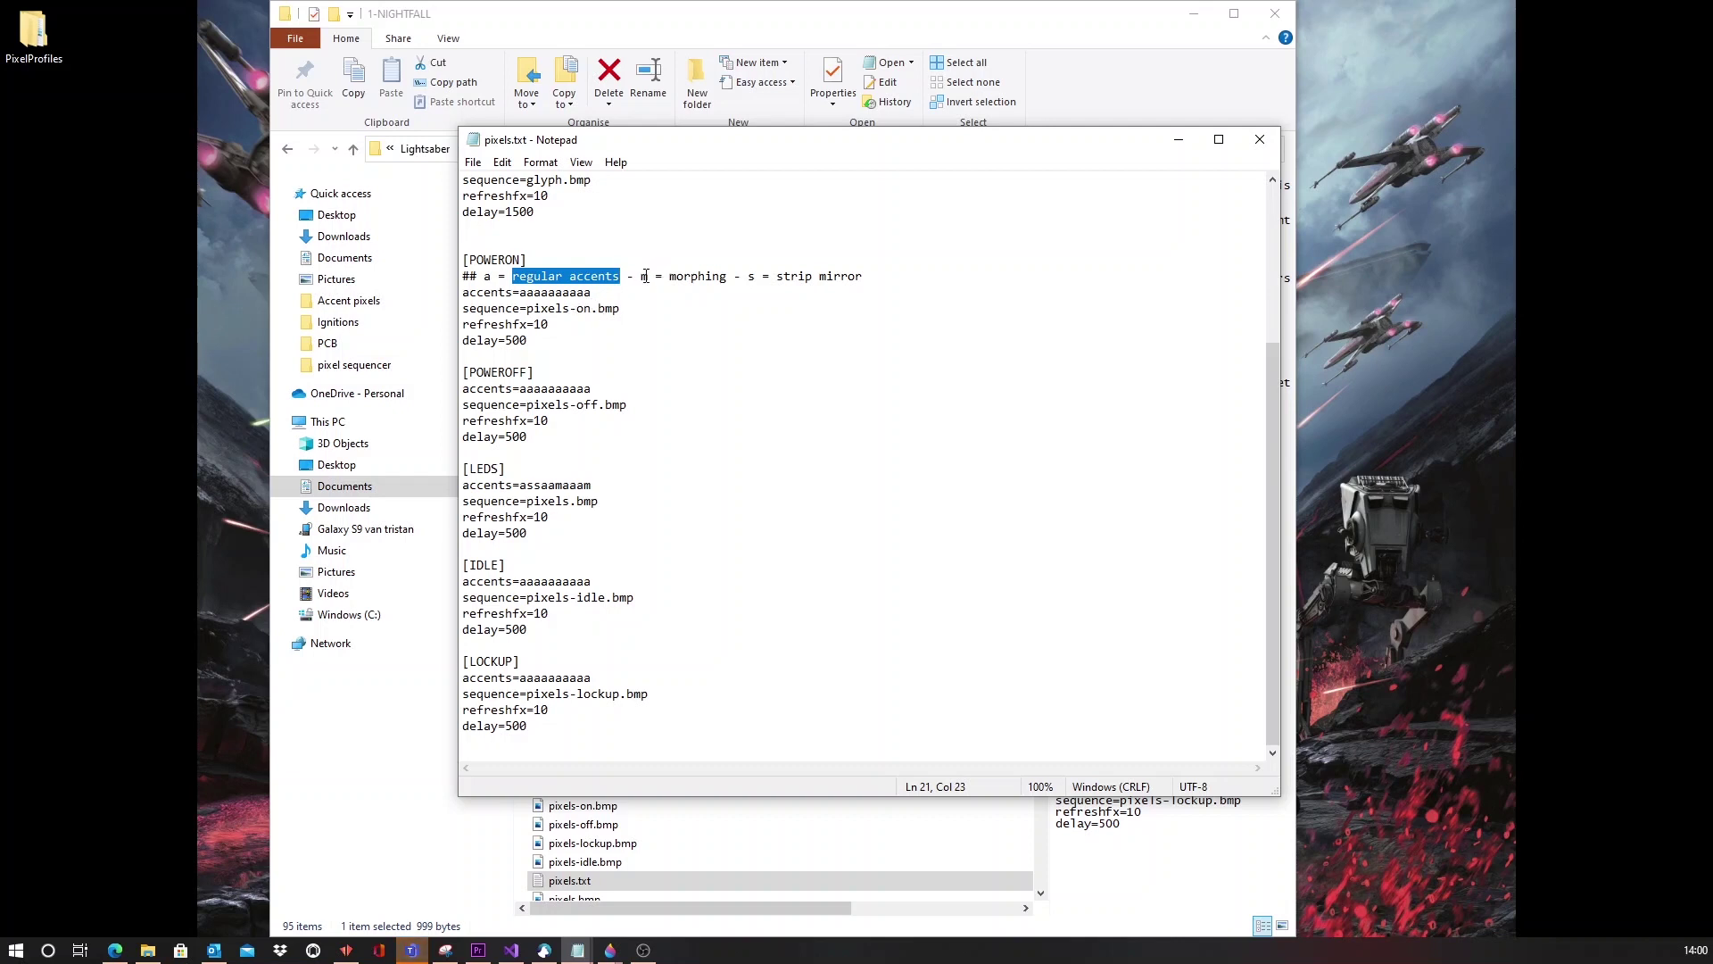
pyautogui.moveTo(643, 277); pyautogui.dragTo(726, 281)
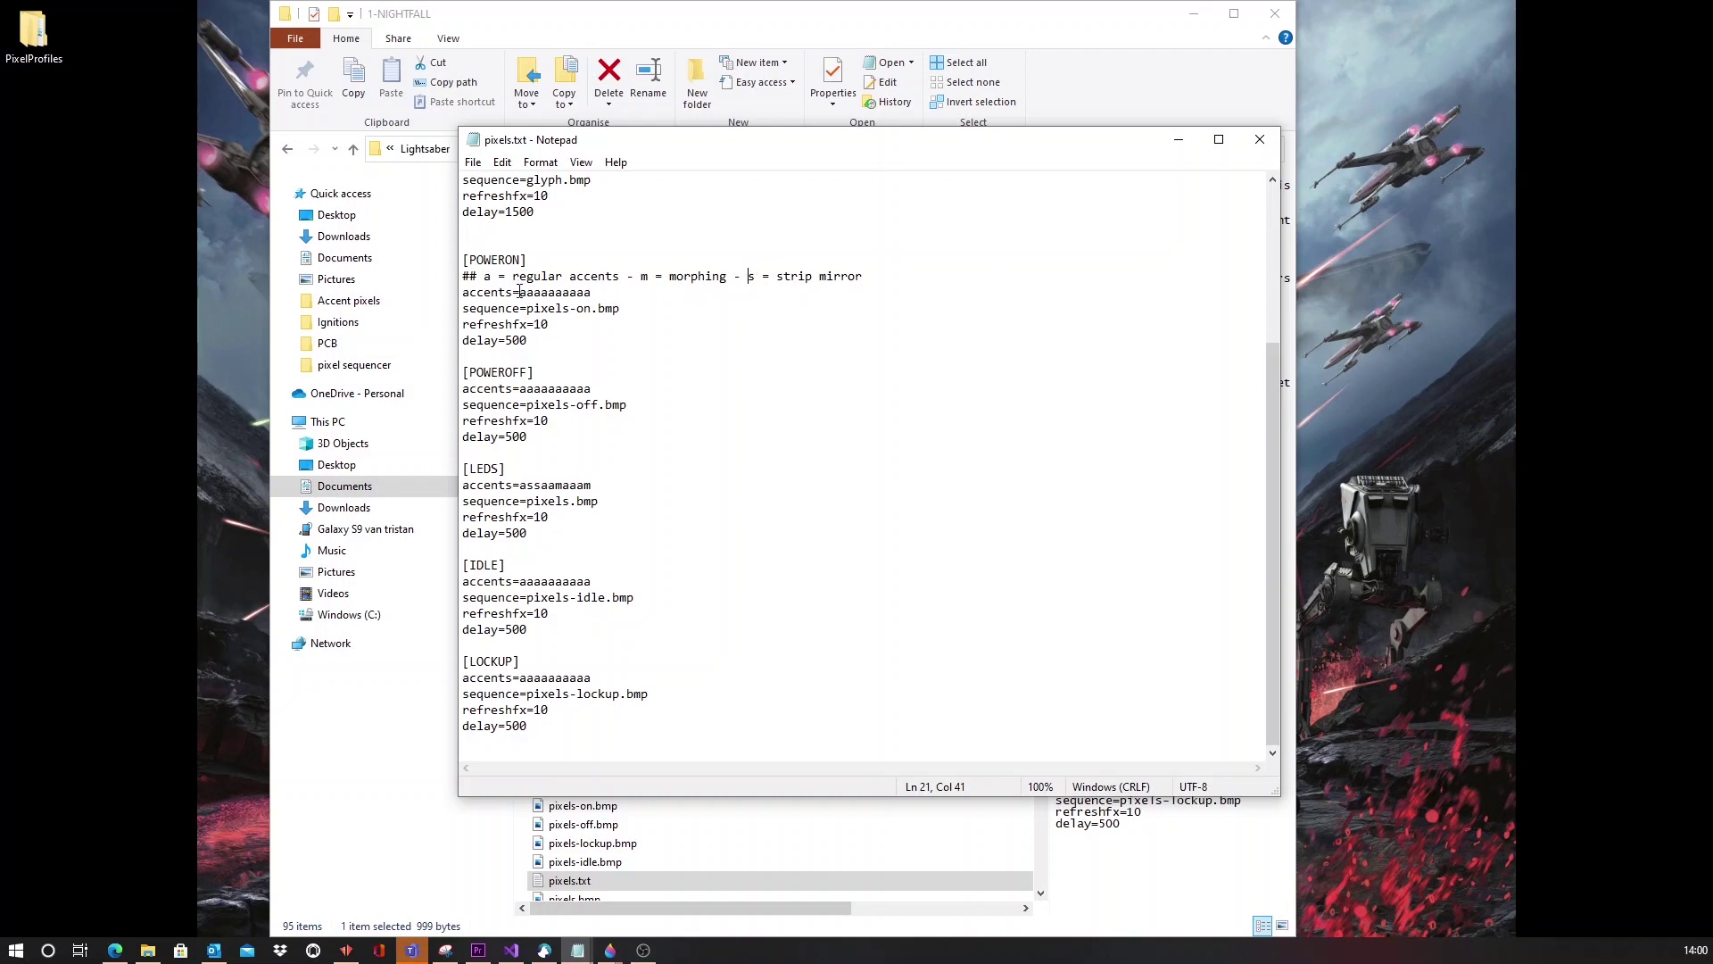
pyautogui.moveTo(520, 293); pyautogui.dragTo(605, 293)
# Step: Change the [POWERON] accents value to ams
pyautogui.click(526, 294)
pyautogui.hotkey('shift', 'Right')
pyautogui.write('m')
pyautogui.click(520, 293)
pyautogui.hotkey('shift', 'End')
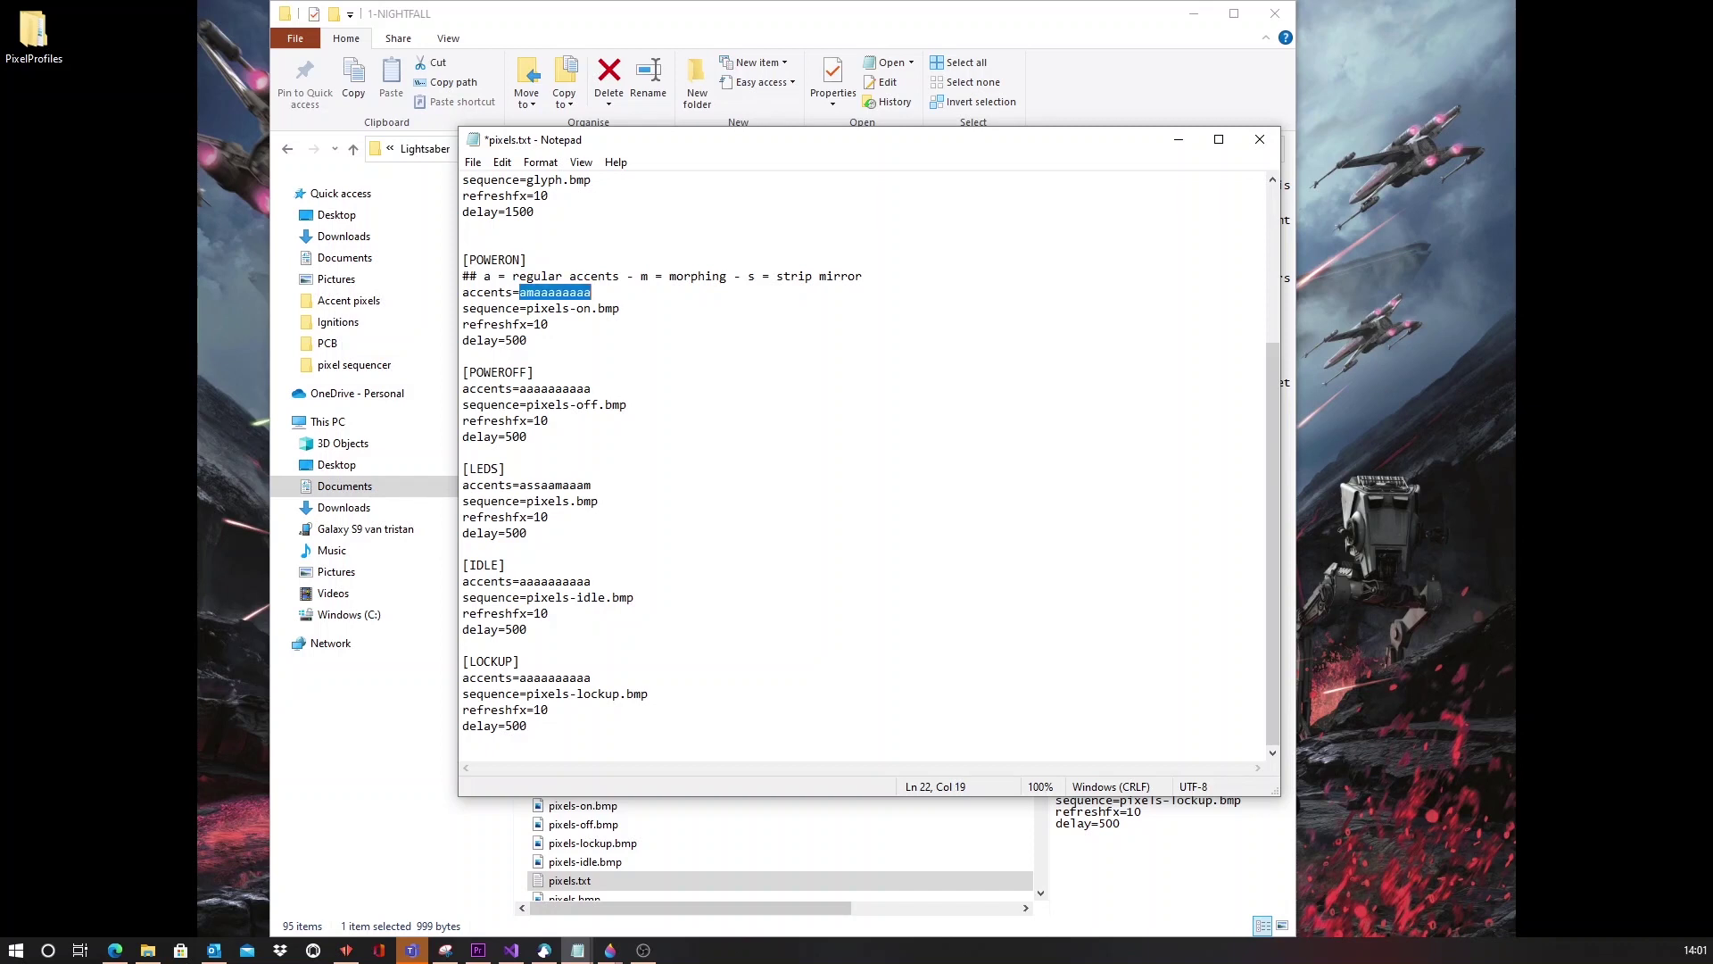
pyautogui.write('a')
pyautogui.write('ms')
pyautogui.moveTo(521, 292); pyautogui.dragTo(540, 295)
# Step: Trim the [POWEROFF] accents to aaa and the [LEDS] accents to ass
pyautogui.moveTo(543, 390); pyautogui.dragTo(594, 392)
pyautogui.click(625, 392)
pyautogui.press('Delete')
pyautogui.moveTo(520, 390); pyautogui.dragTo(547, 390)
pyautogui.moveTo(541, 486); pyautogui.dragTo(599, 489)
pyautogui.press('Delete')
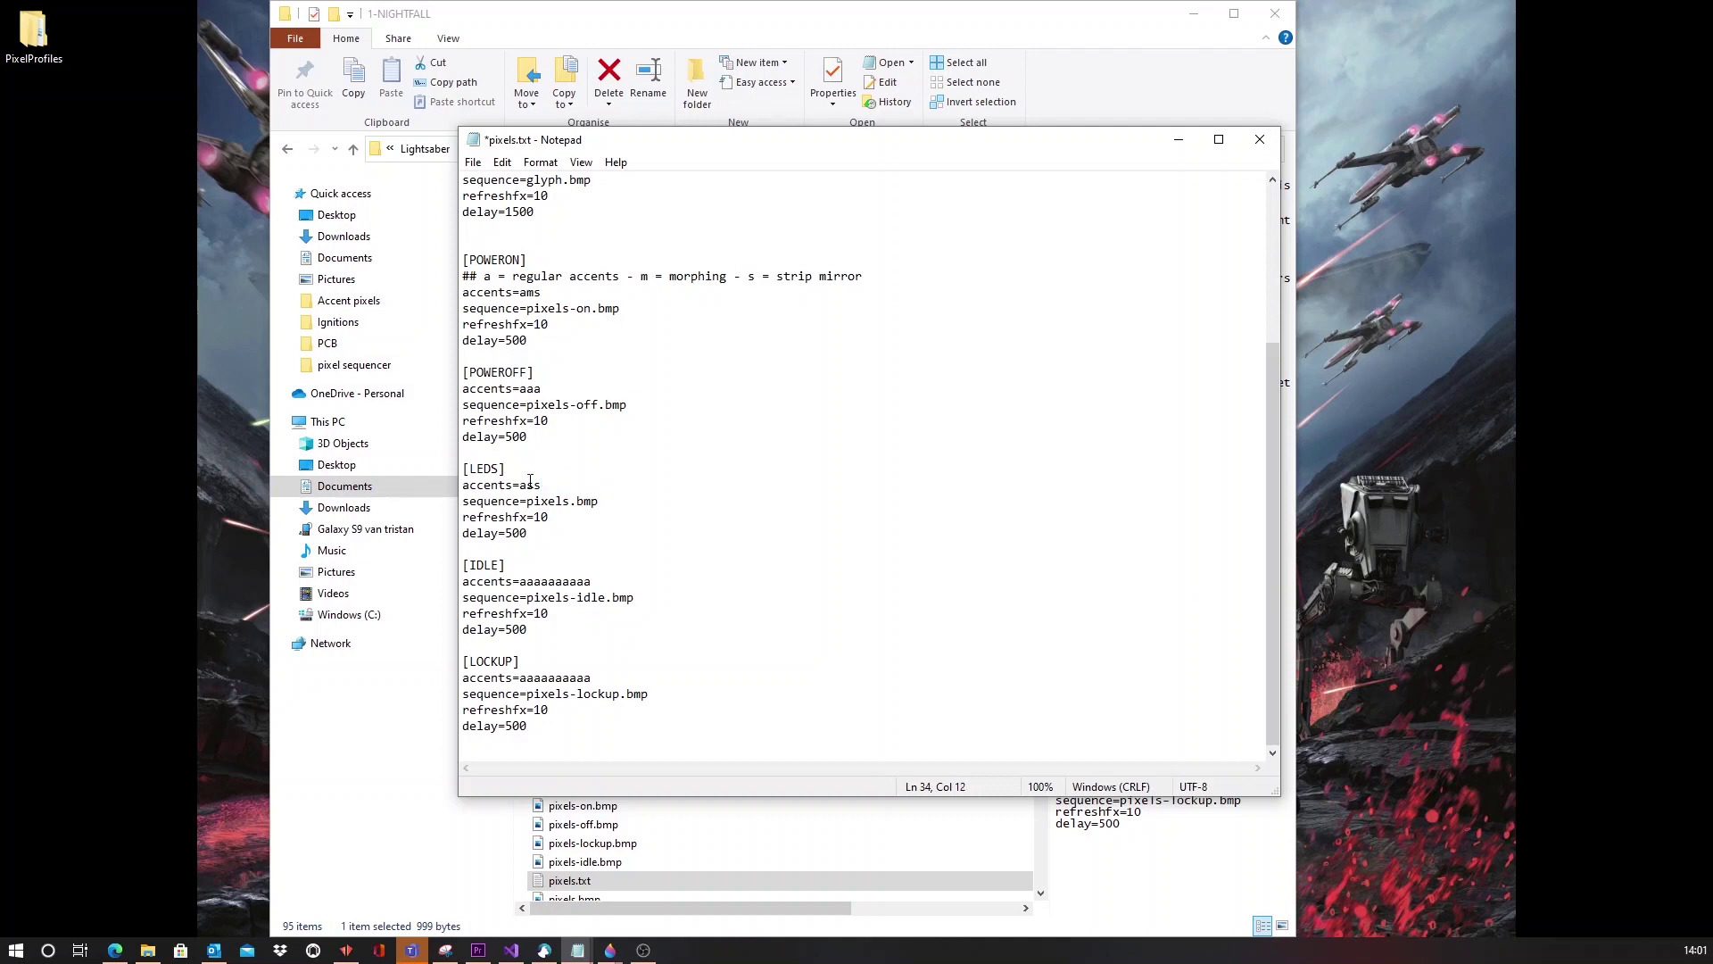
# Step: Trim the [IDLE] and [LOCKUP] accents to aaa, then highlight the [POWERON] sequence setting
pyautogui.moveTo(541, 581); pyautogui.dragTo(592, 582)
pyautogui.press('Delete')
pyautogui.moveTo(540, 677); pyautogui.dragTo(598, 680)
pyautogui.press('Delete')
pyautogui.moveTo(464, 310); pyautogui.dragTo(520, 312)
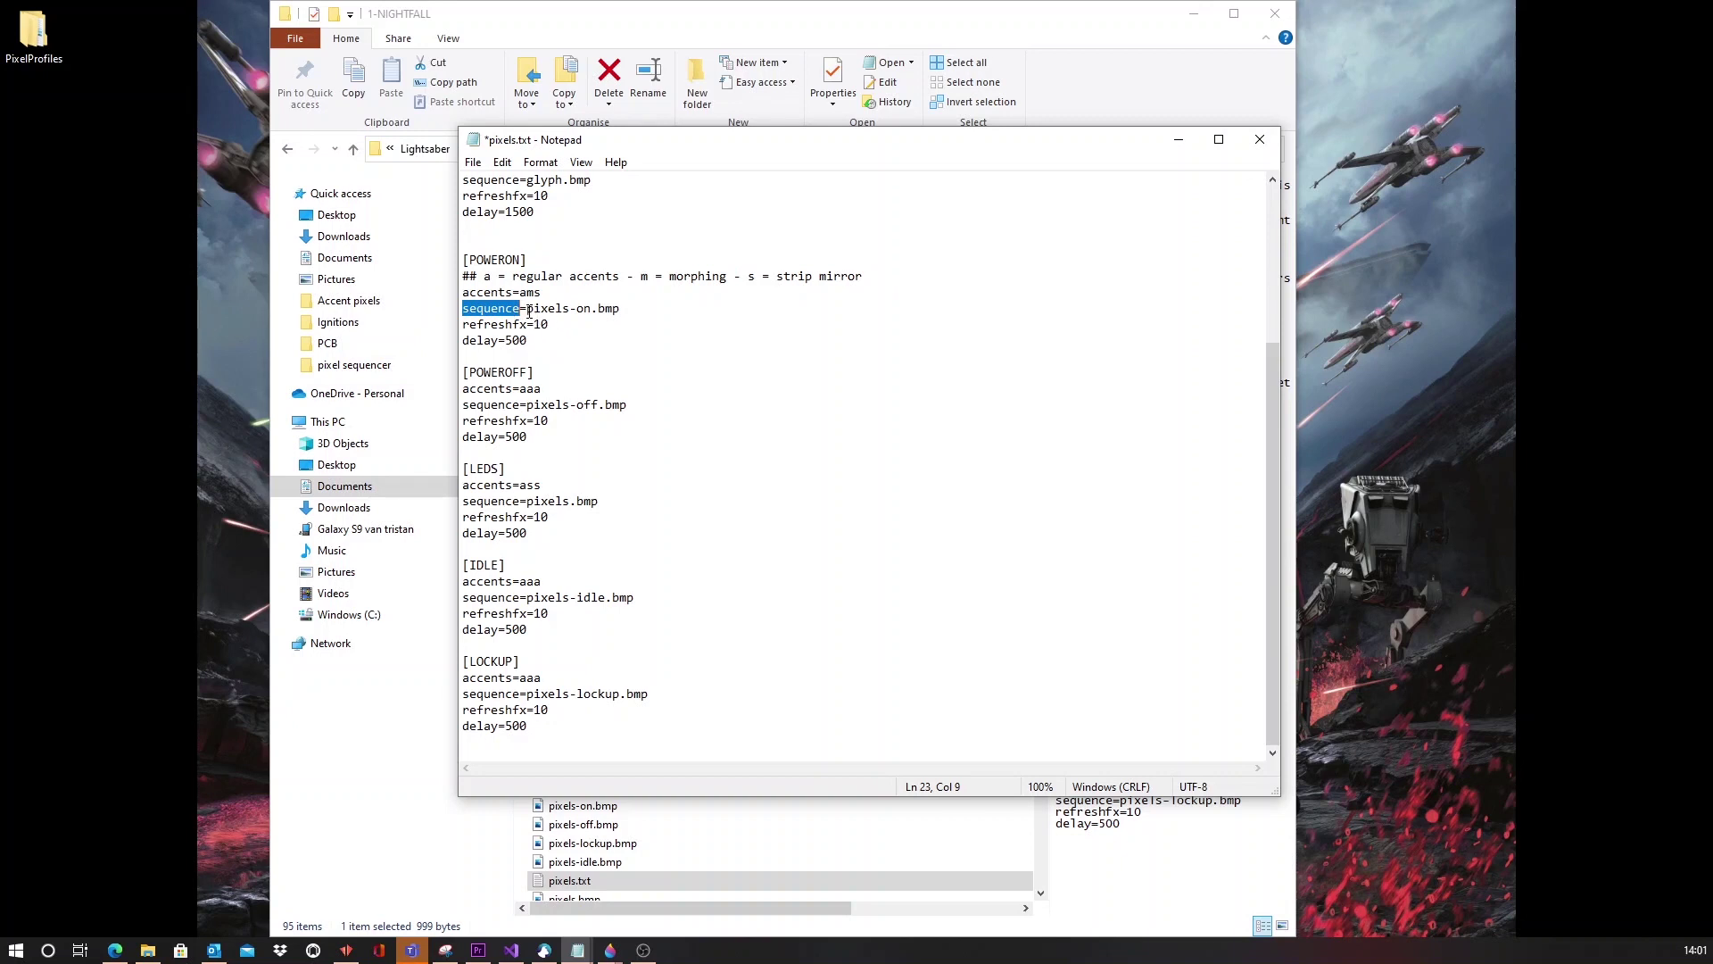
pyautogui.moveTo(527, 310); pyautogui.dragTo(629, 316)
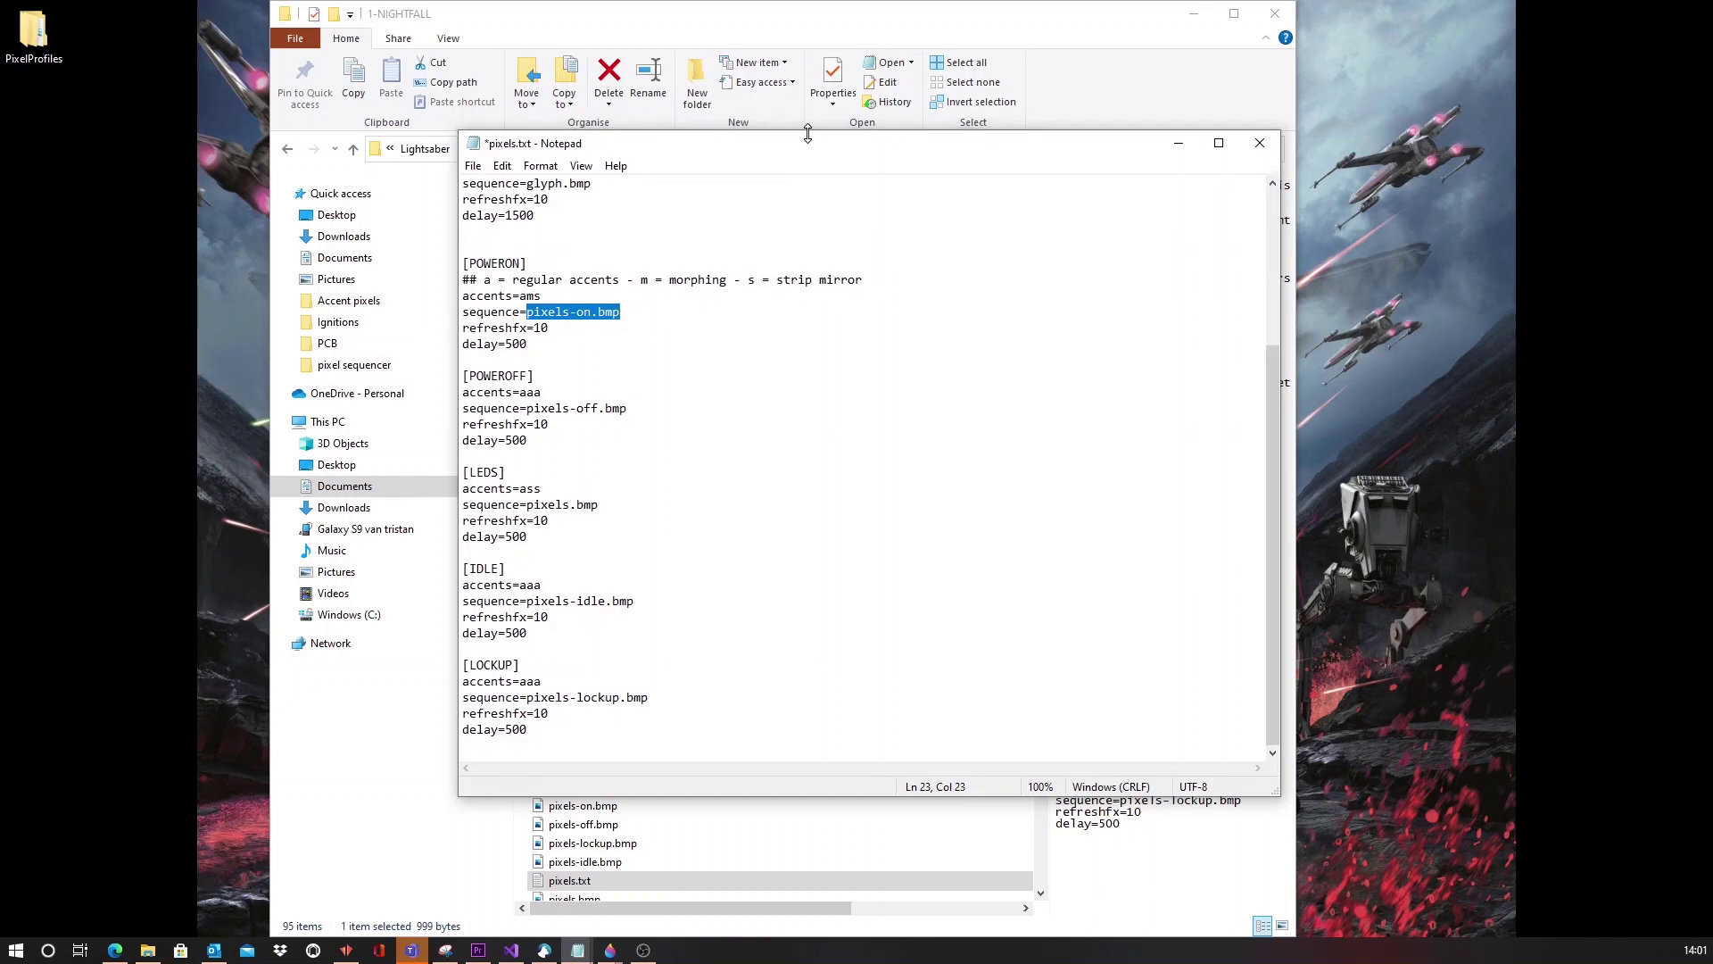
pyautogui.moveTo(783, 149); pyautogui.dragTo(1175, 201)
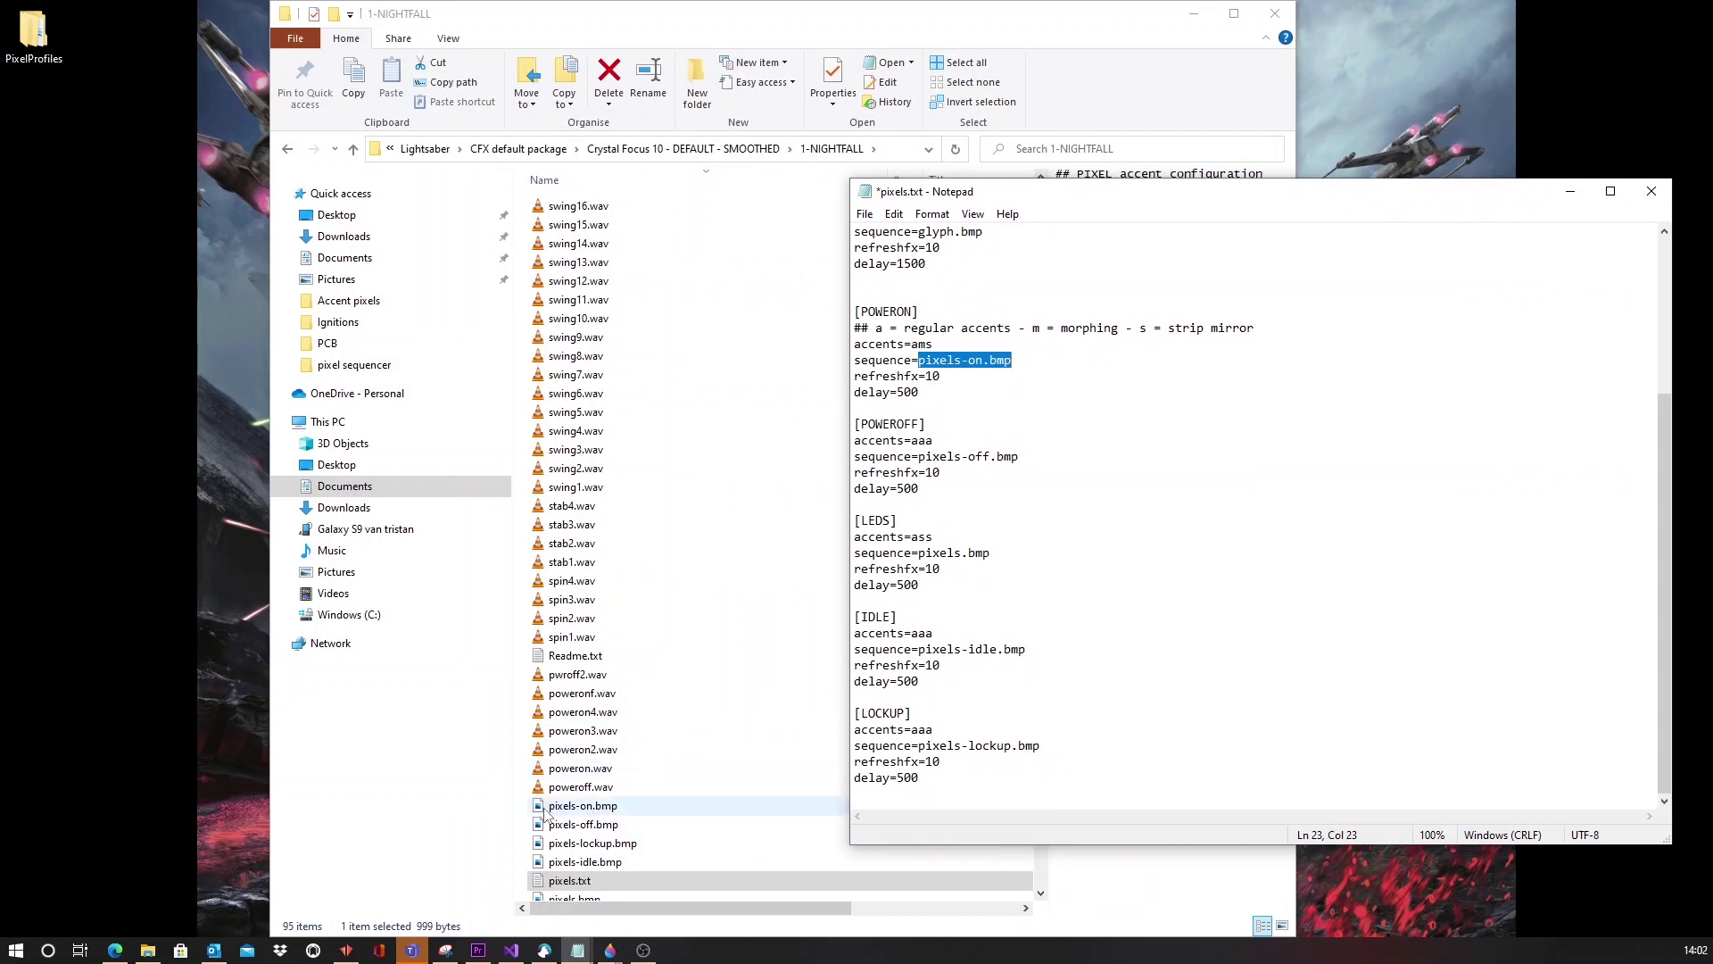
pyautogui.click(546, 810)
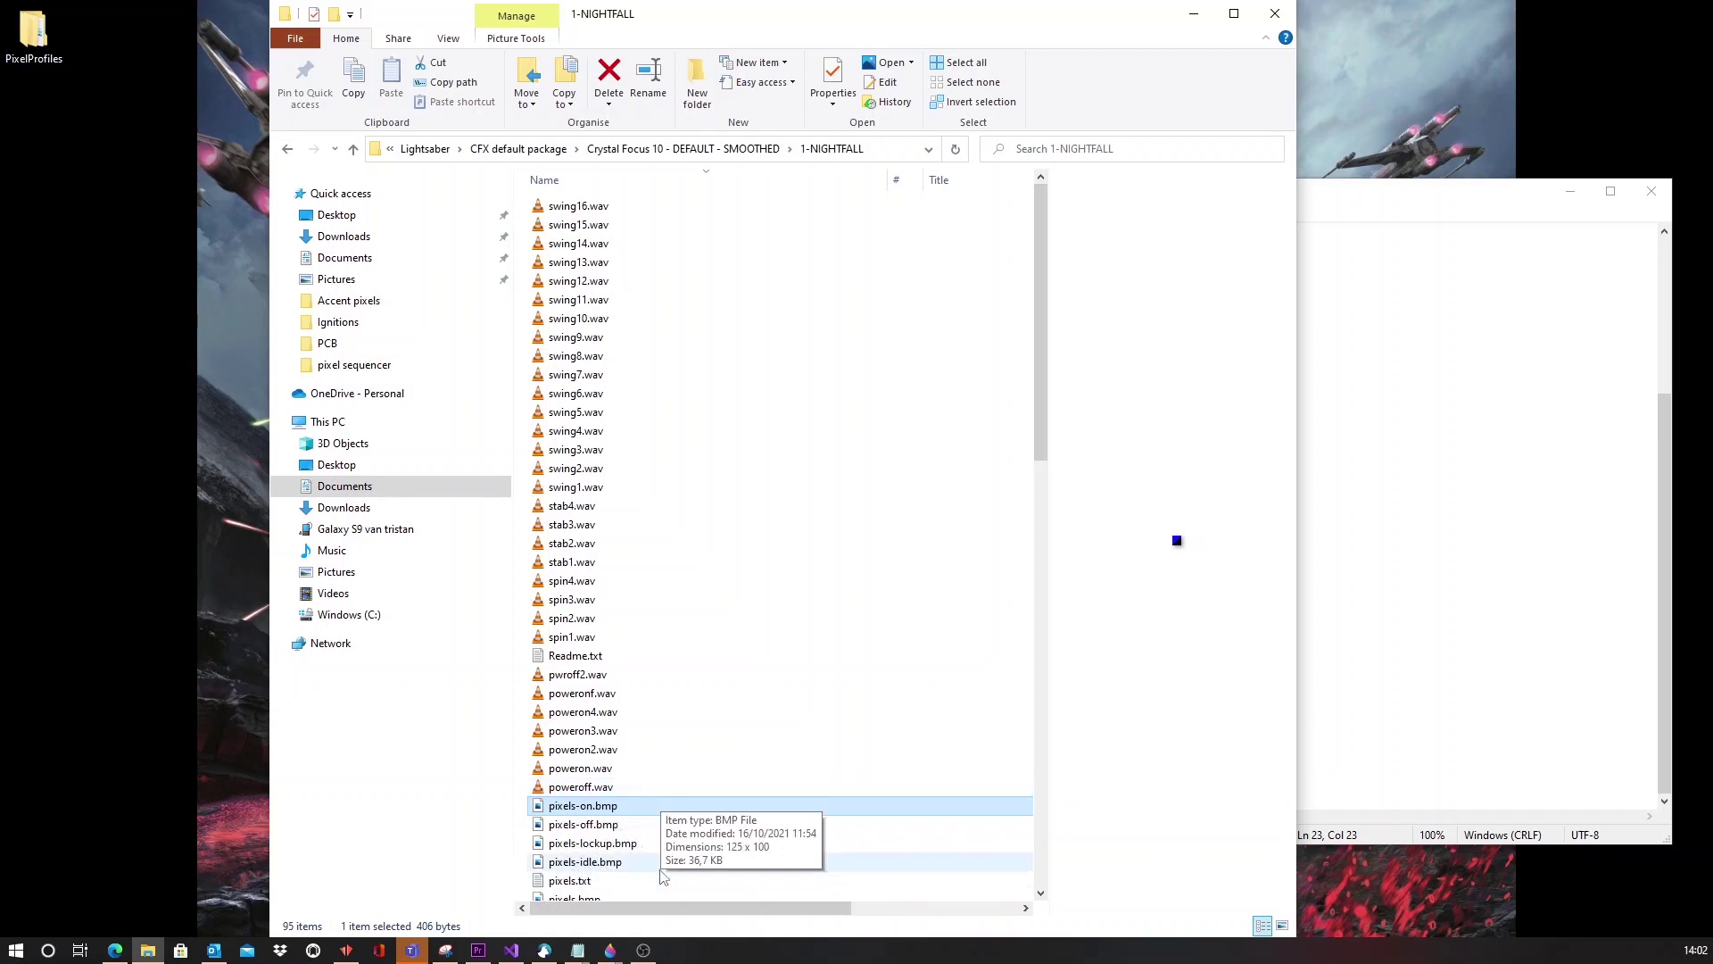
pyautogui.click(1389, 199)
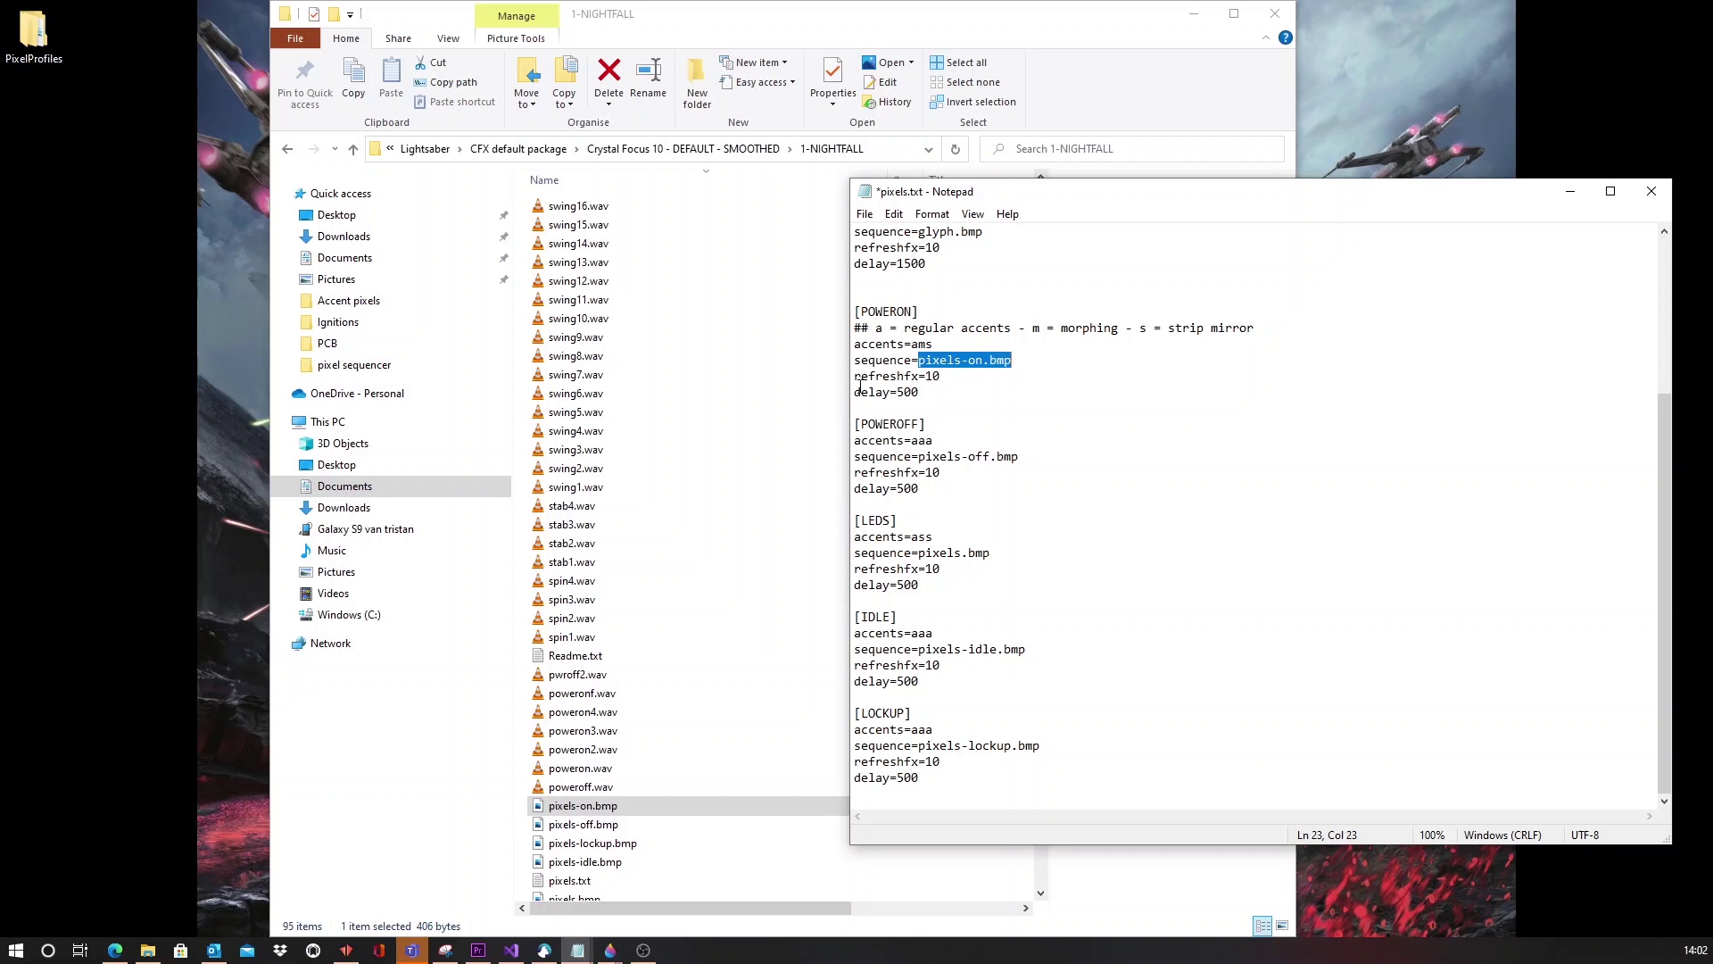
pyautogui.moveTo(855, 375); pyautogui.dragTo(942, 376)
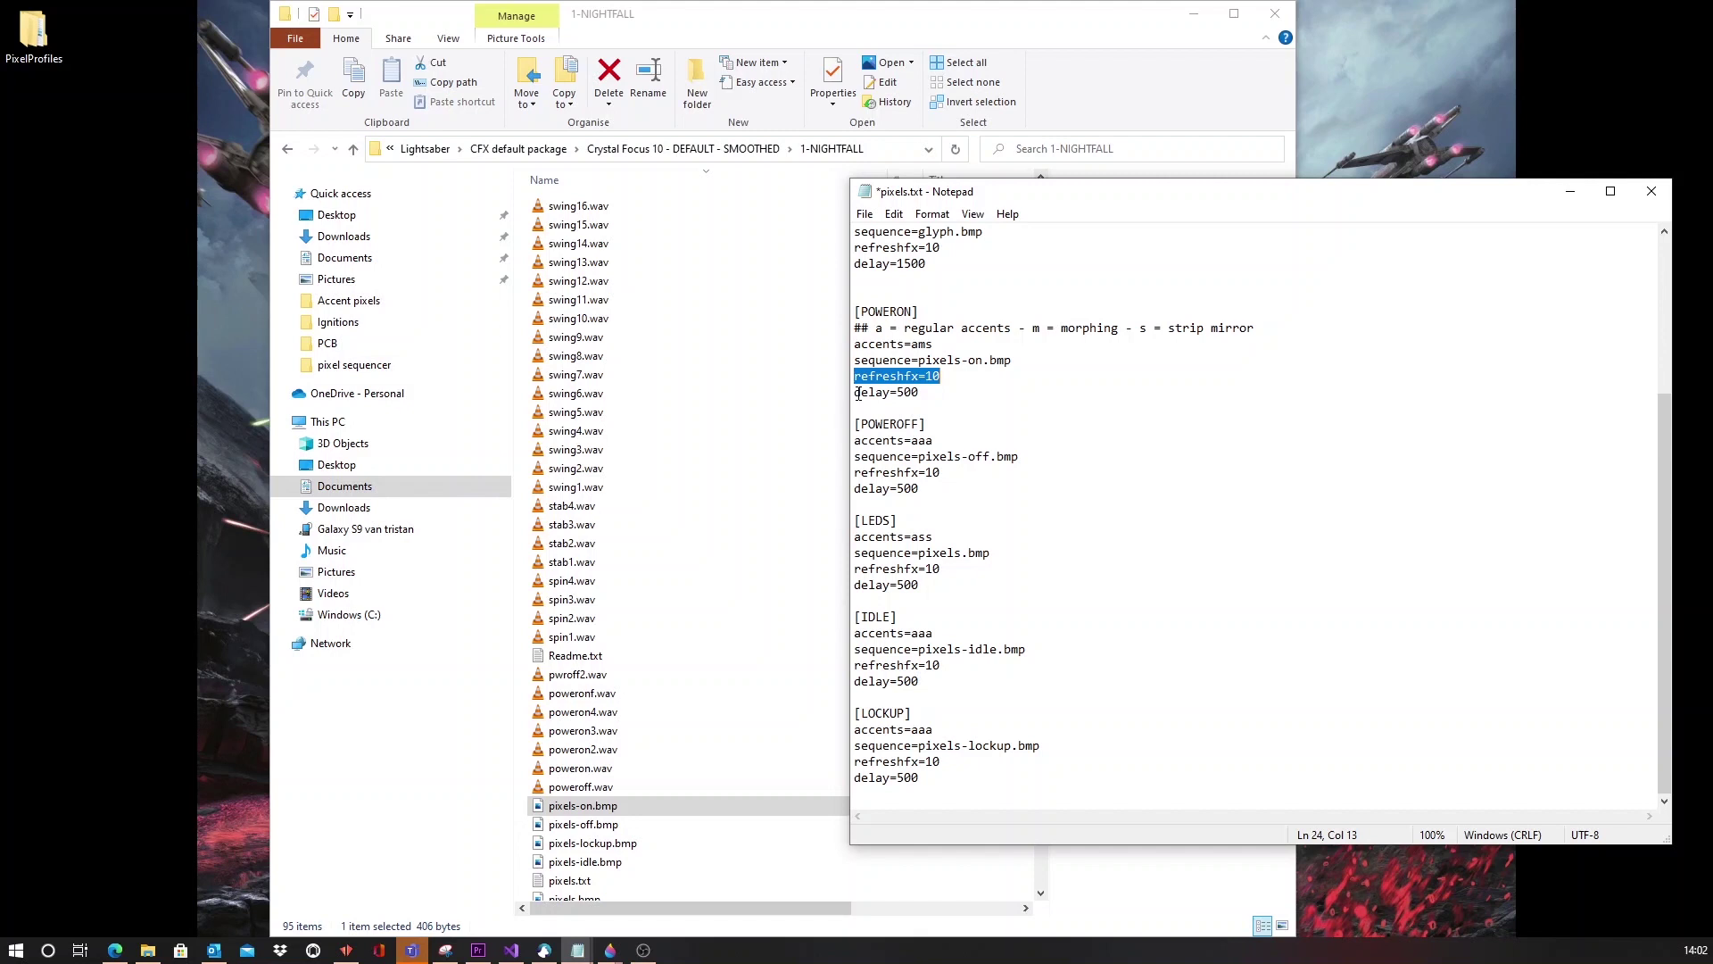
pyautogui.moveTo(855, 393); pyautogui.dragTo(926, 393)
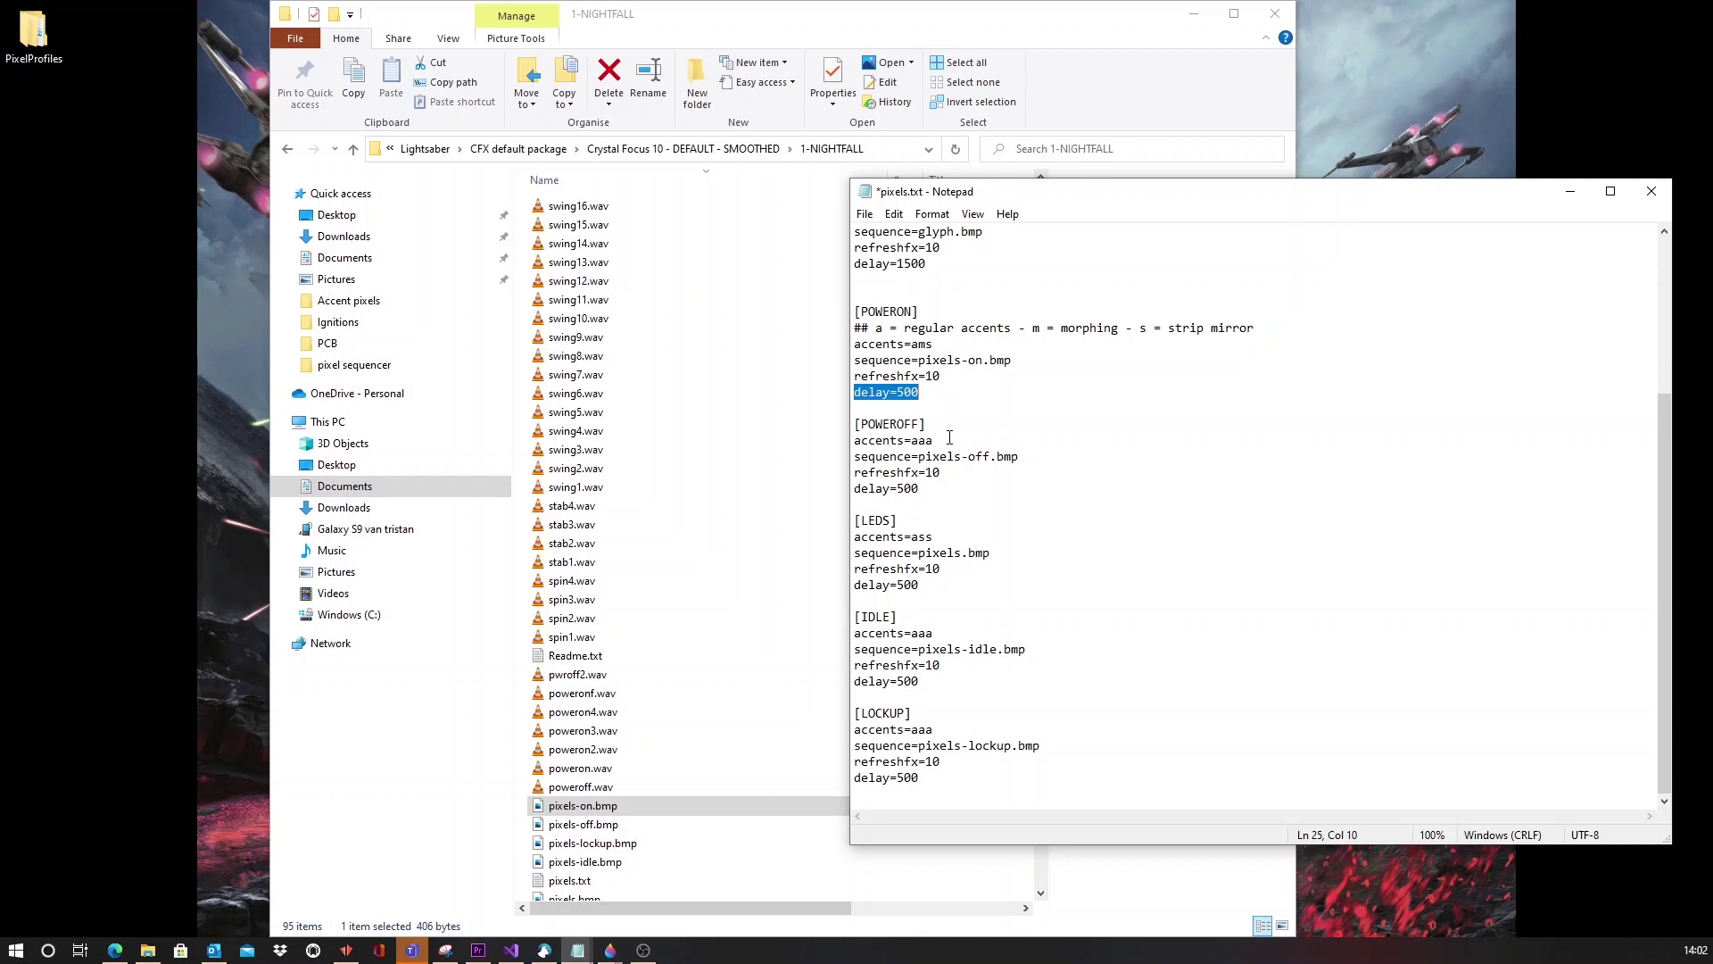
pyautogui.doubleClick(1018, 363)
pyautogui.moveTo(963, 366); pyautogui.dragTo(856, 361)
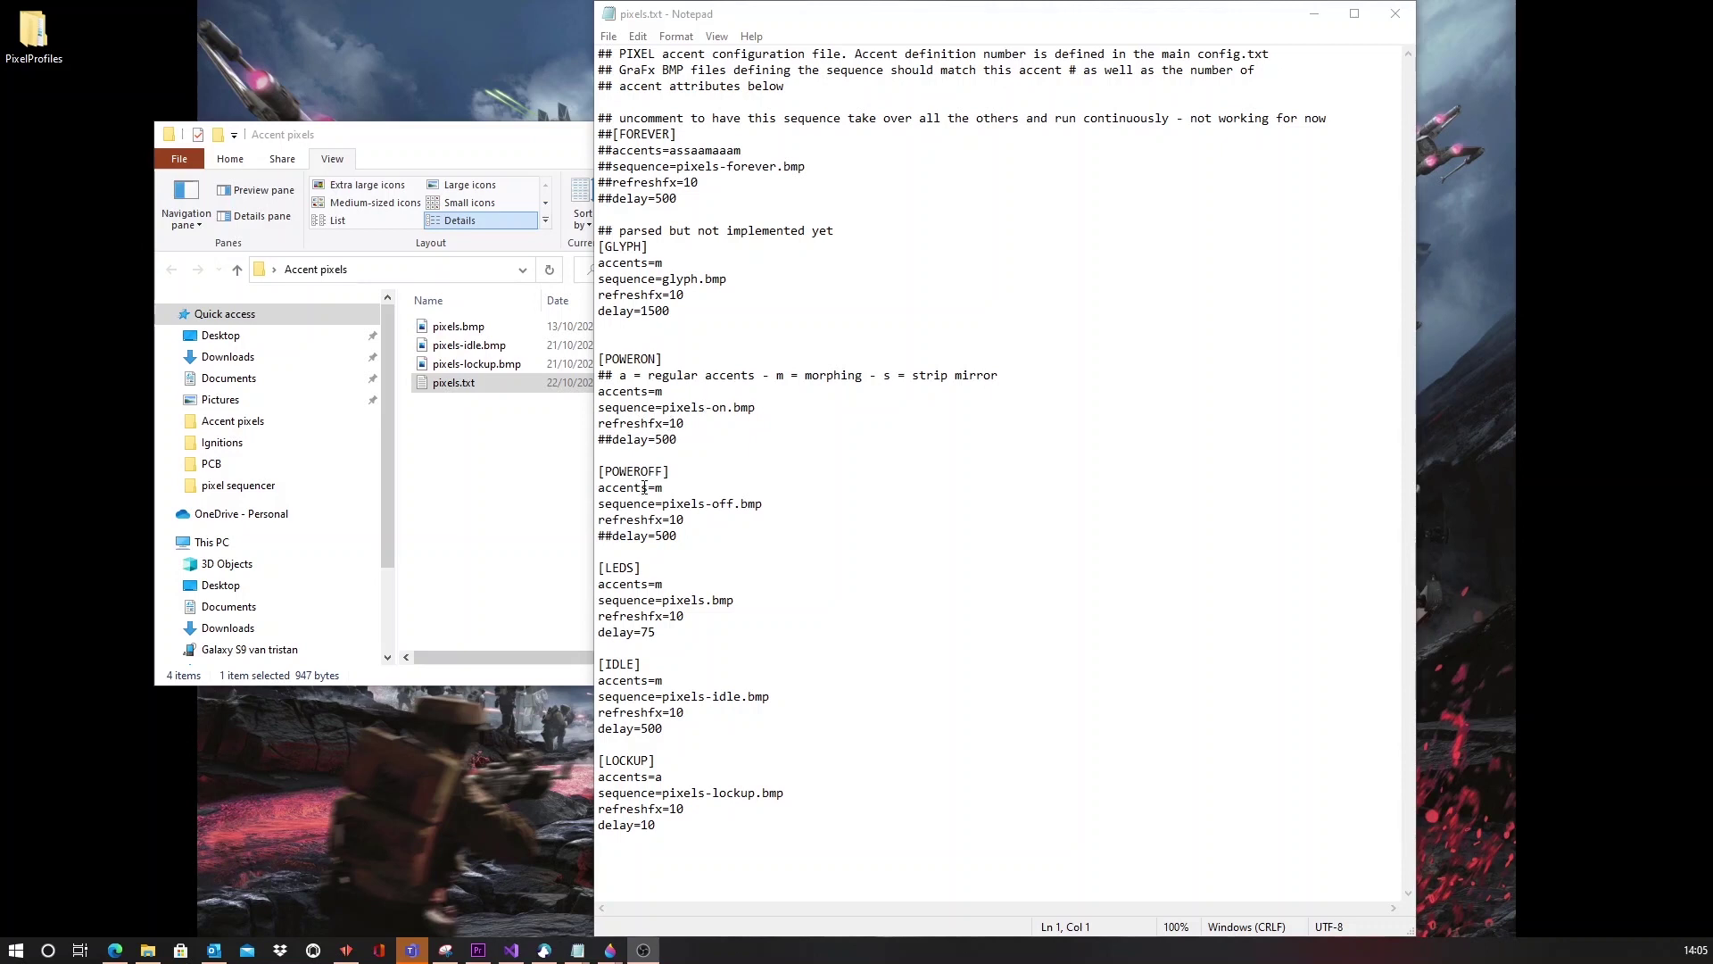
# Step: Highlight the POWEROFF and LEDS m accents and the LEDS and IDLE sequence file names
pyautogui.moveTo(657, 487); pyautogui.dragTo(664, 488)
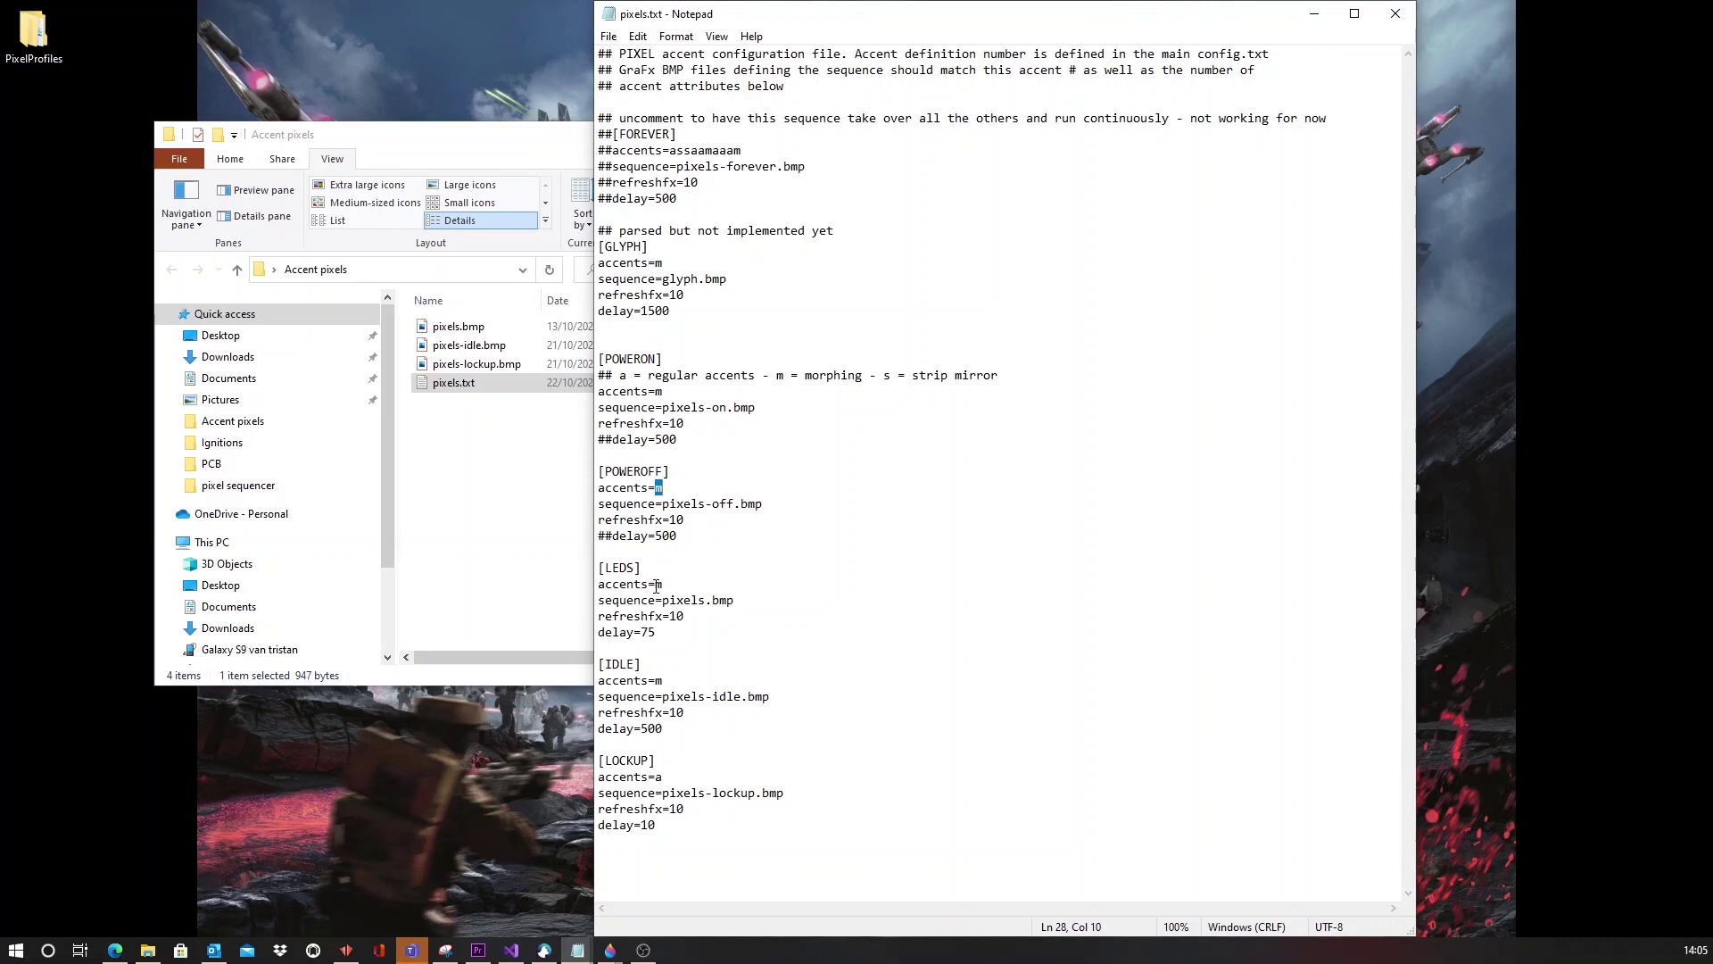
pyautogui.moveTo(657, 585); pyautogui.dragTo(664, 587)
pyautogui.moveTo(663, 600); pyautogui.dragTo(741, 603)
pyautogui.moveTo(662, 697); pyautogui.dragTo(781, 697)
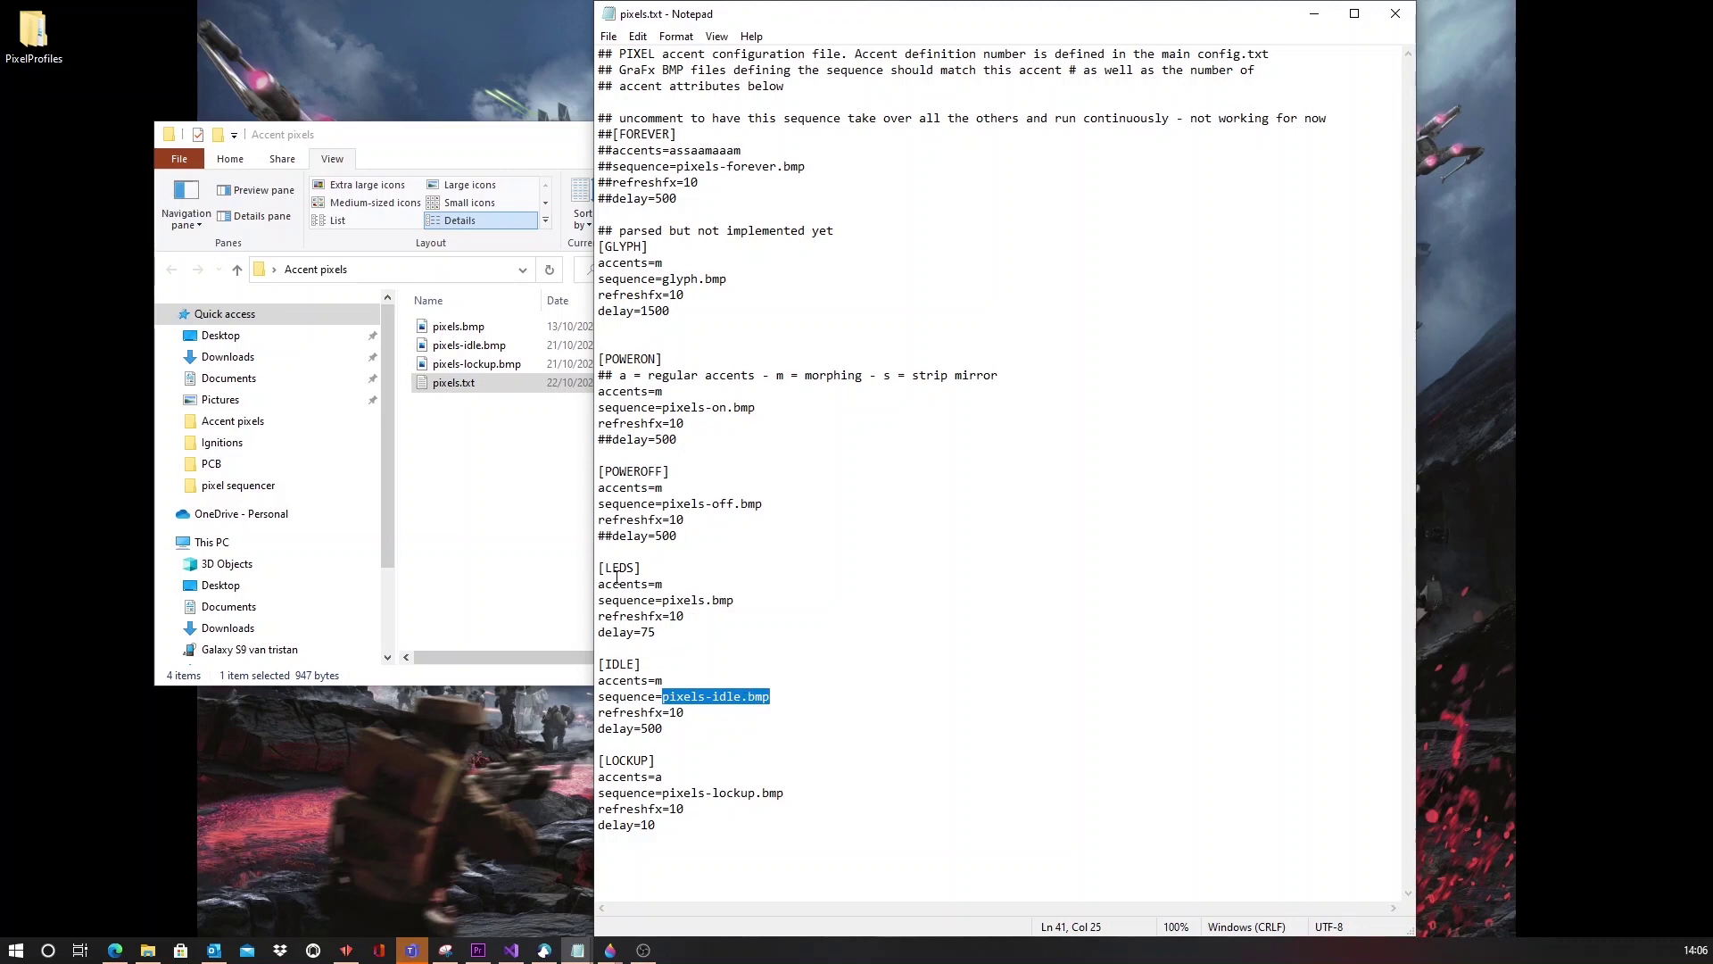
pyautogui.click(682, 566)
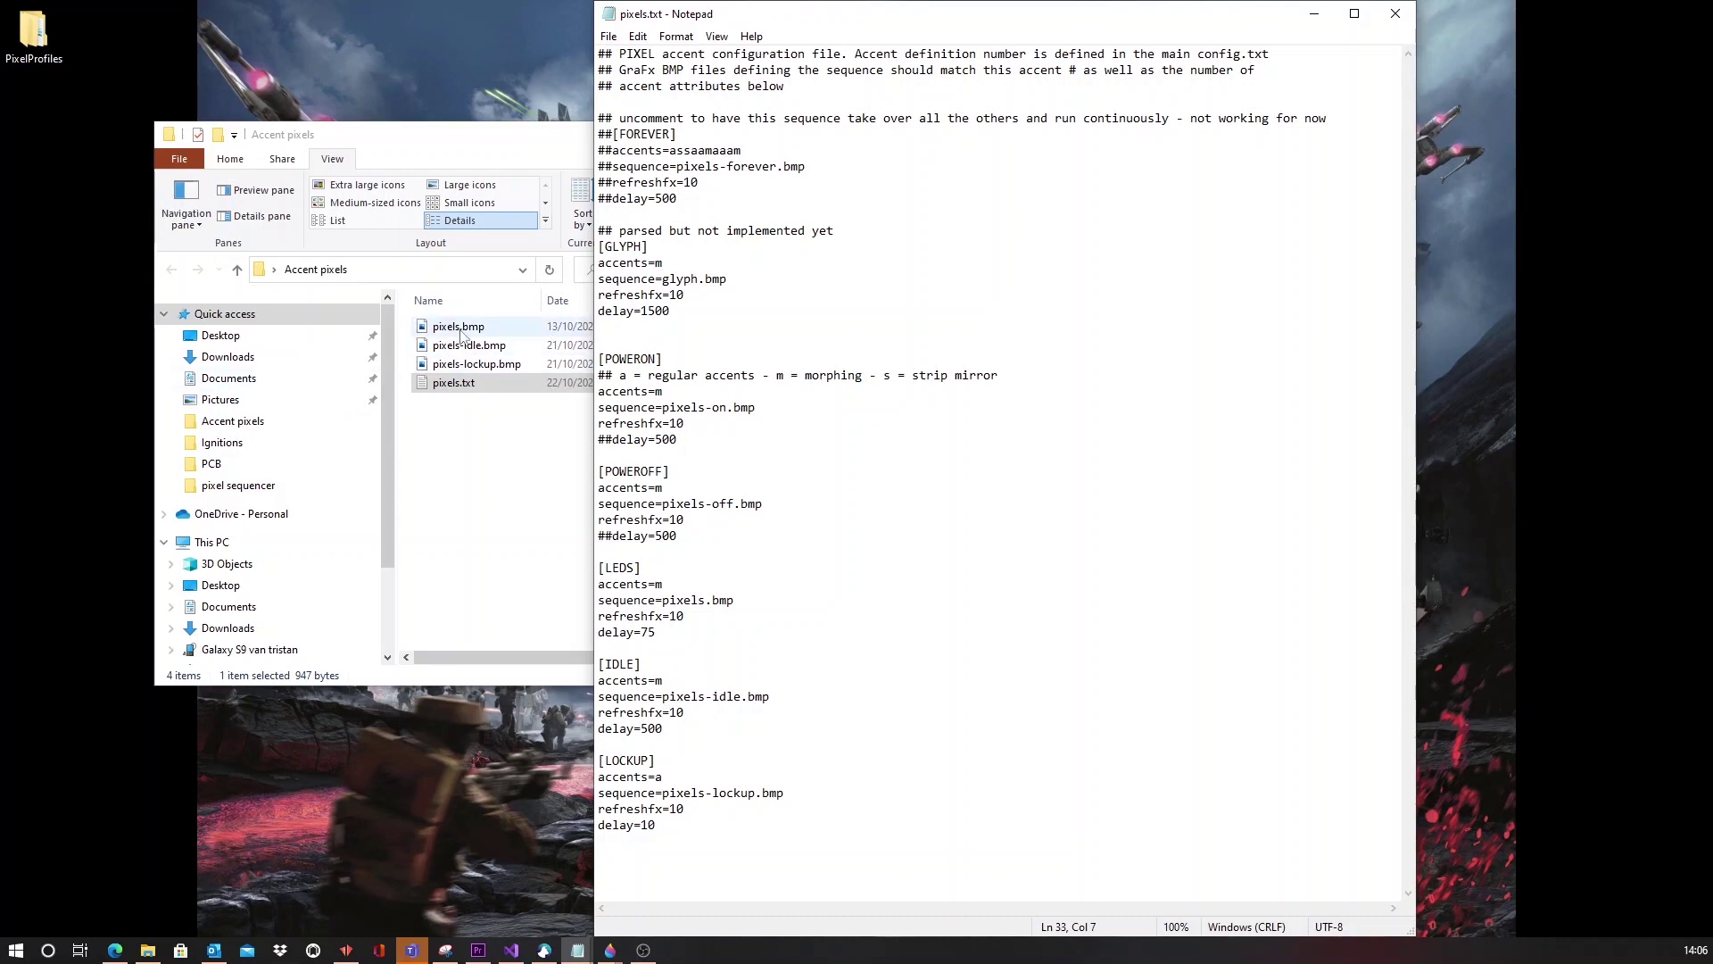
# Step: Open pixels-idle.bmp in Paint 3D and check its 1px by 100px canvas size
pyautogui.click(438, 348)
pyautogui.rightClick(436, 348)
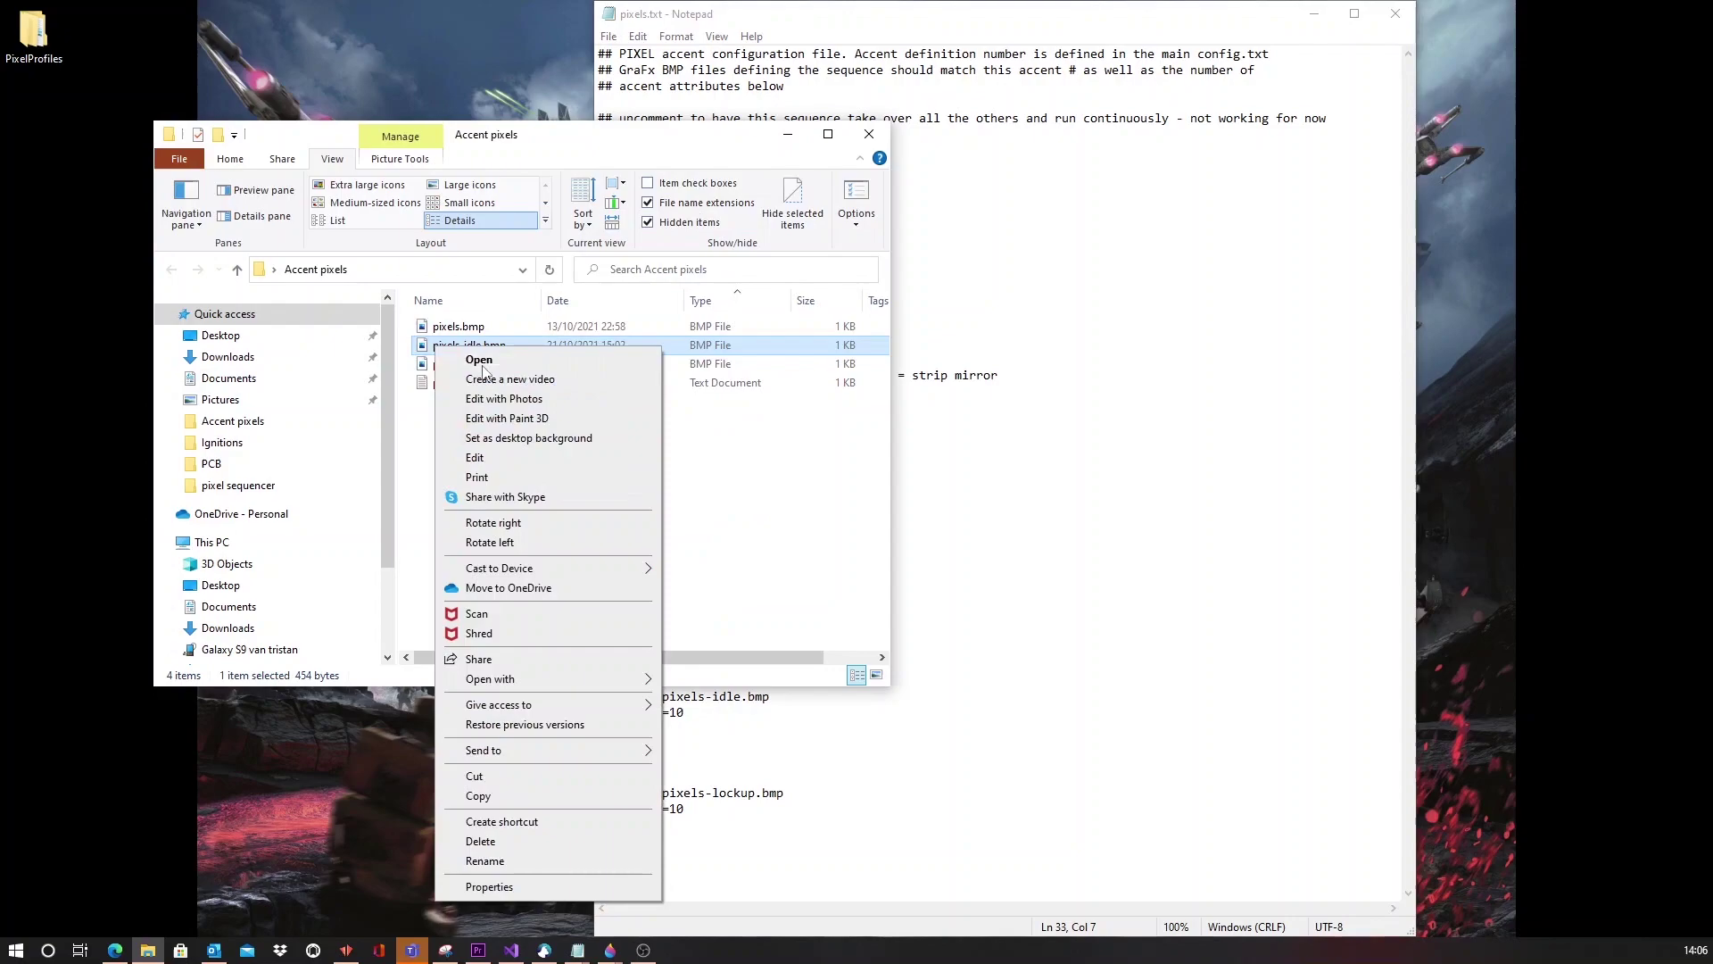
pyautogui.click(509, 420)
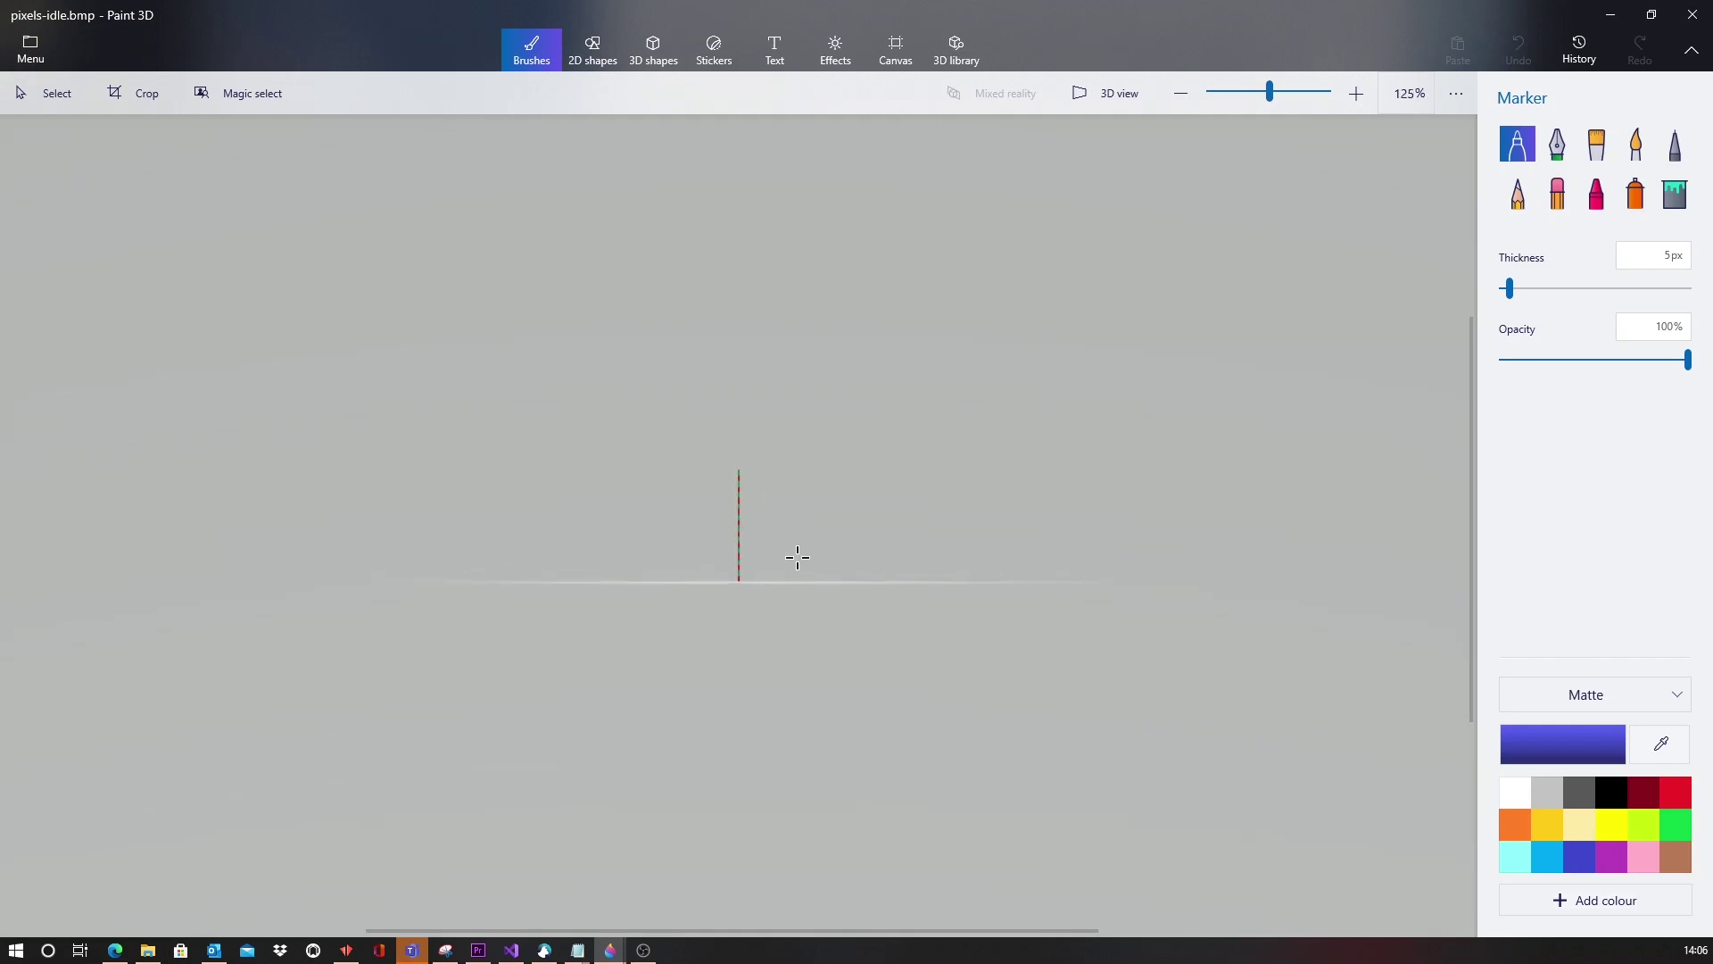
pyautogui.scroll(5, 786, 520)
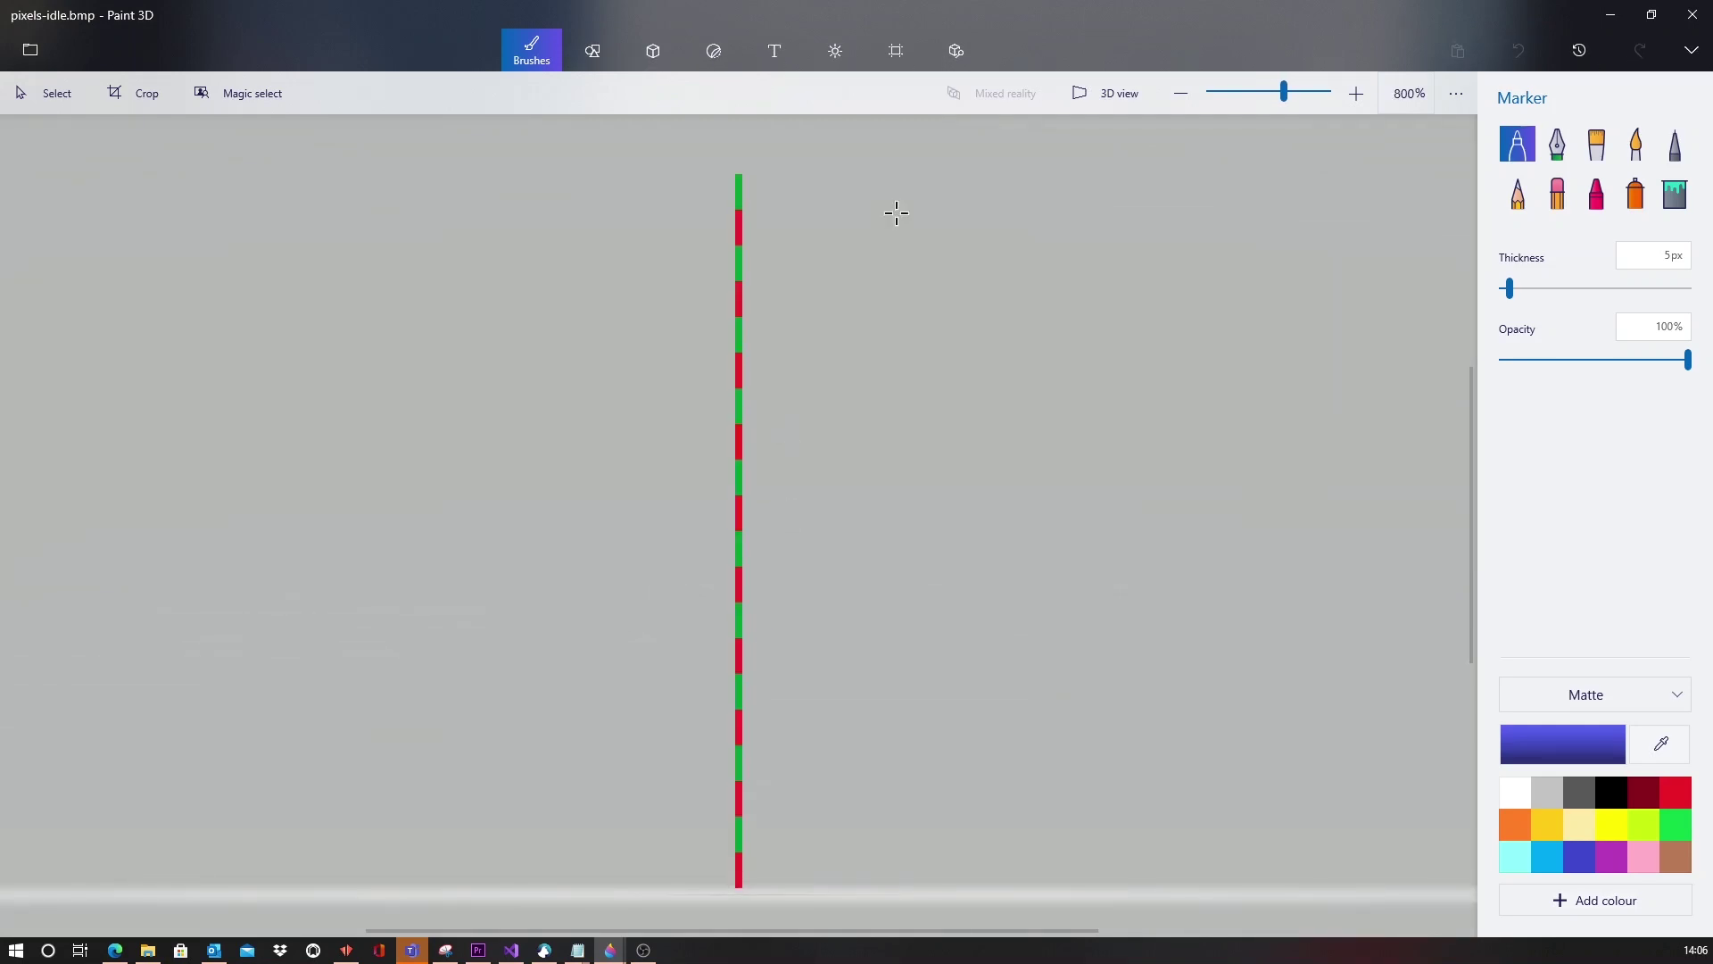
pyautogui.click(912, 66)
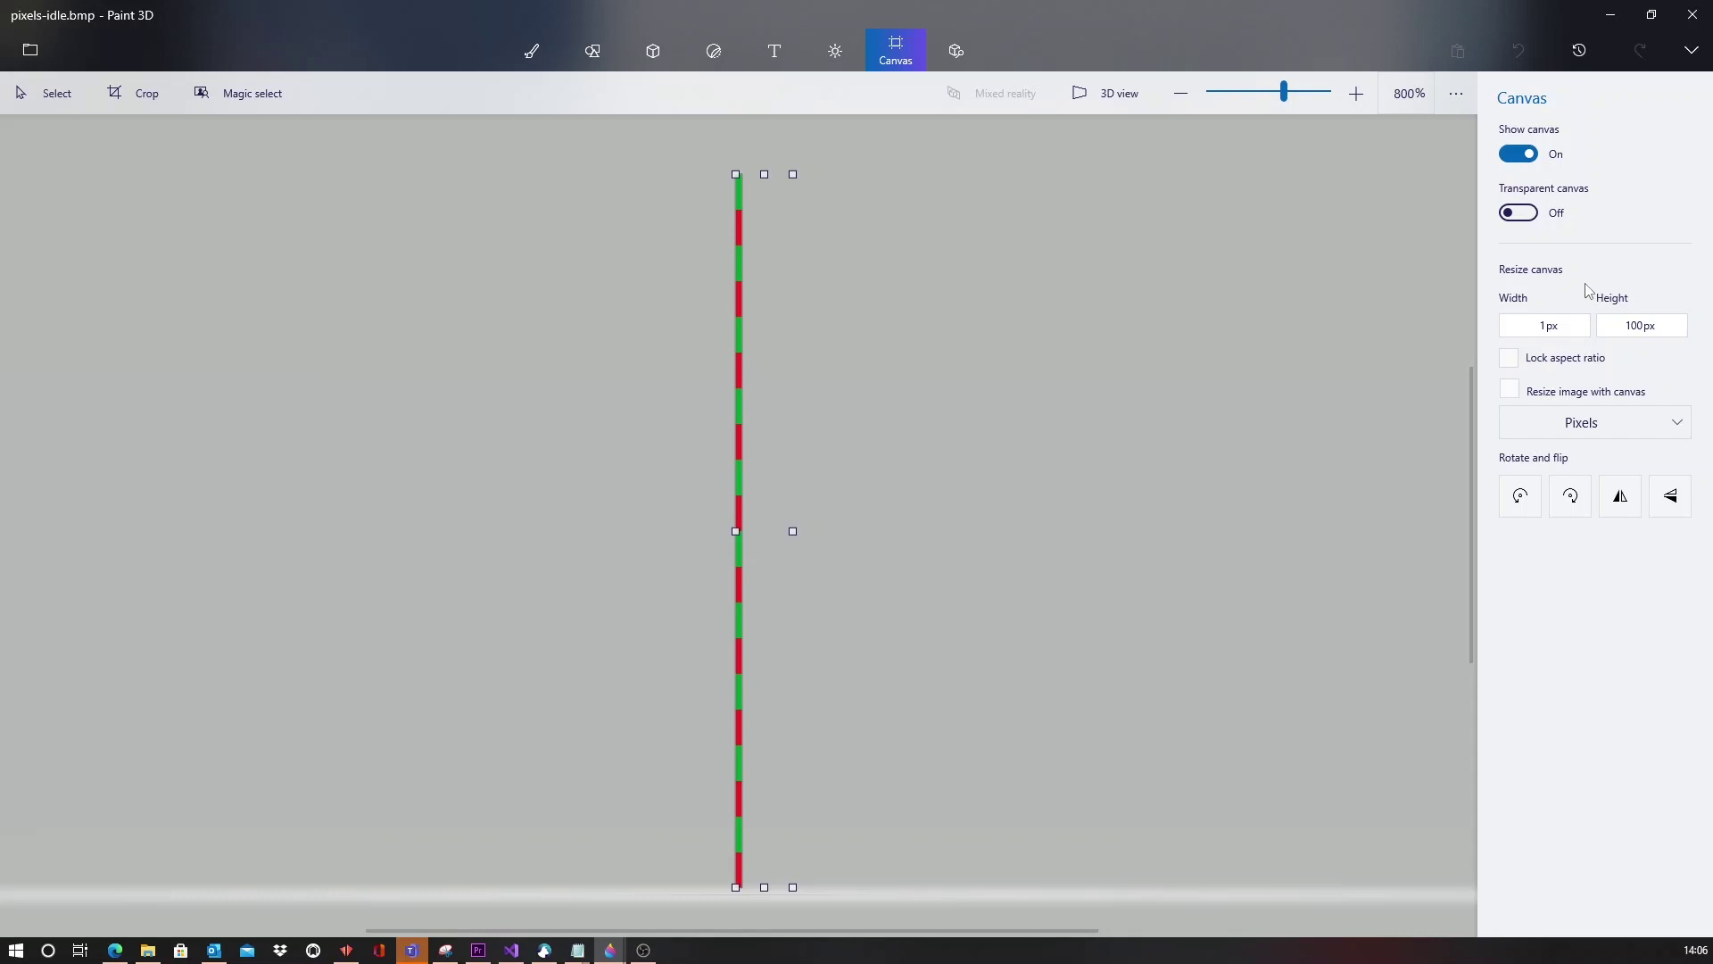
pyautogui.click(1544, 326)
pyautogui.scroll(-1, 1359, 714)
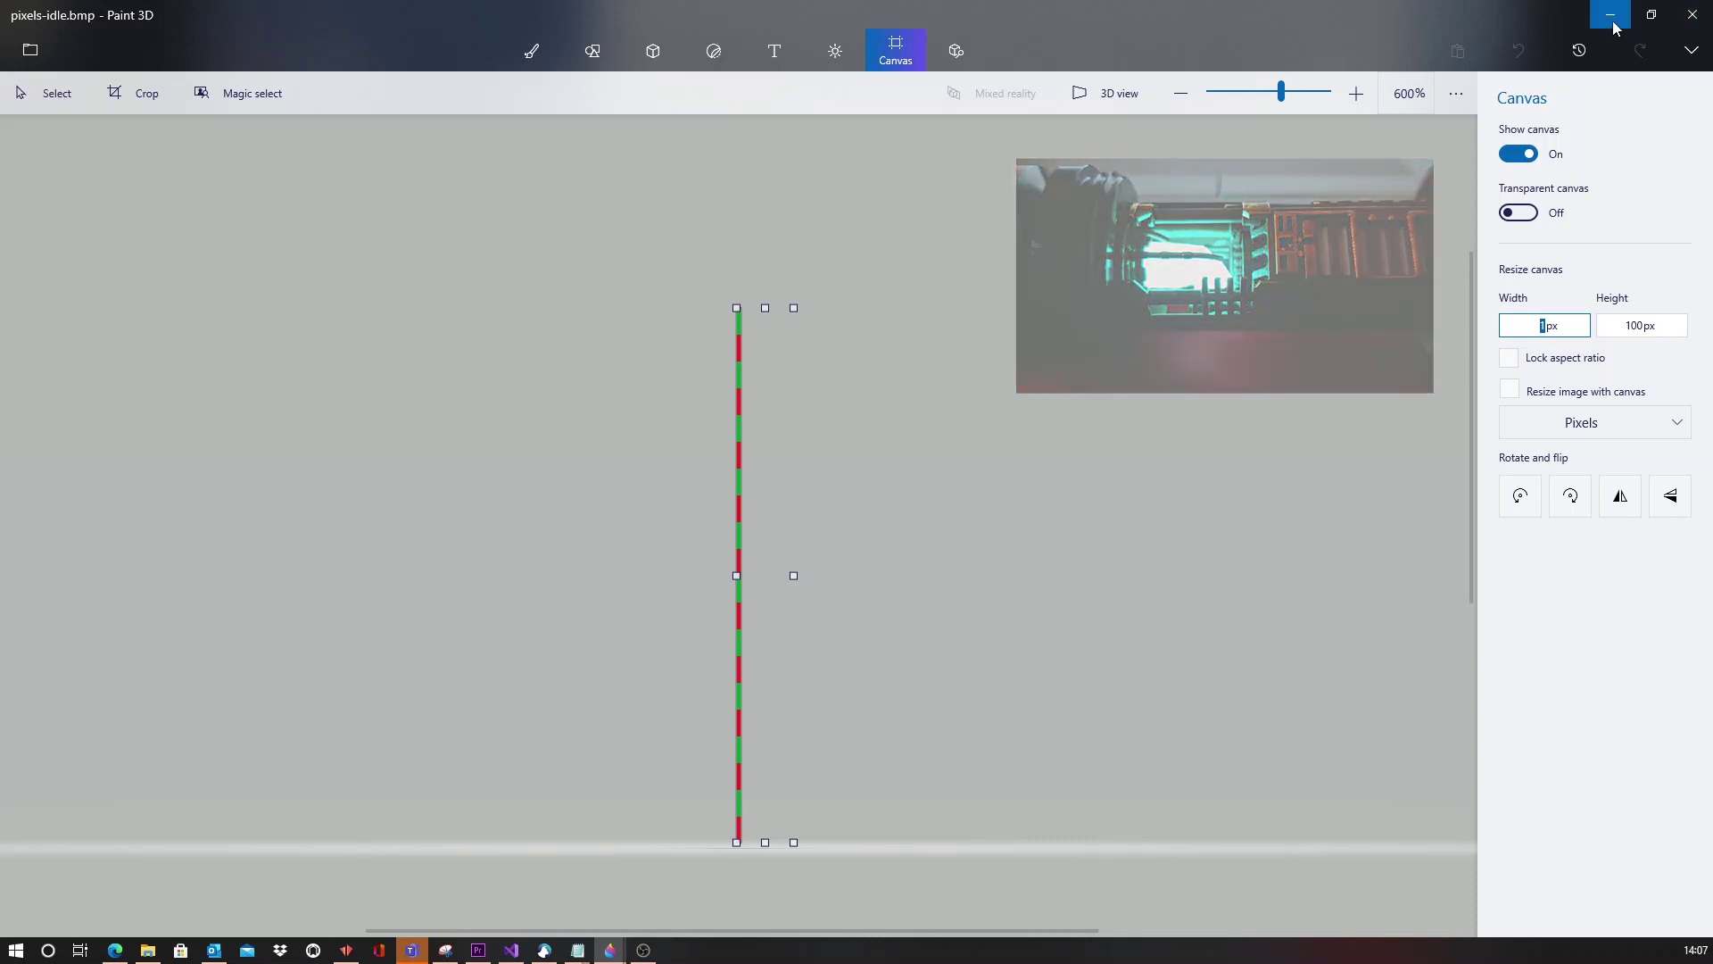
# Step: Minimize Paint 3D and highlight the IDLE accent m, delay 500, and LOCKUP accent and sequence file
pyautogui.click(1691, 15)
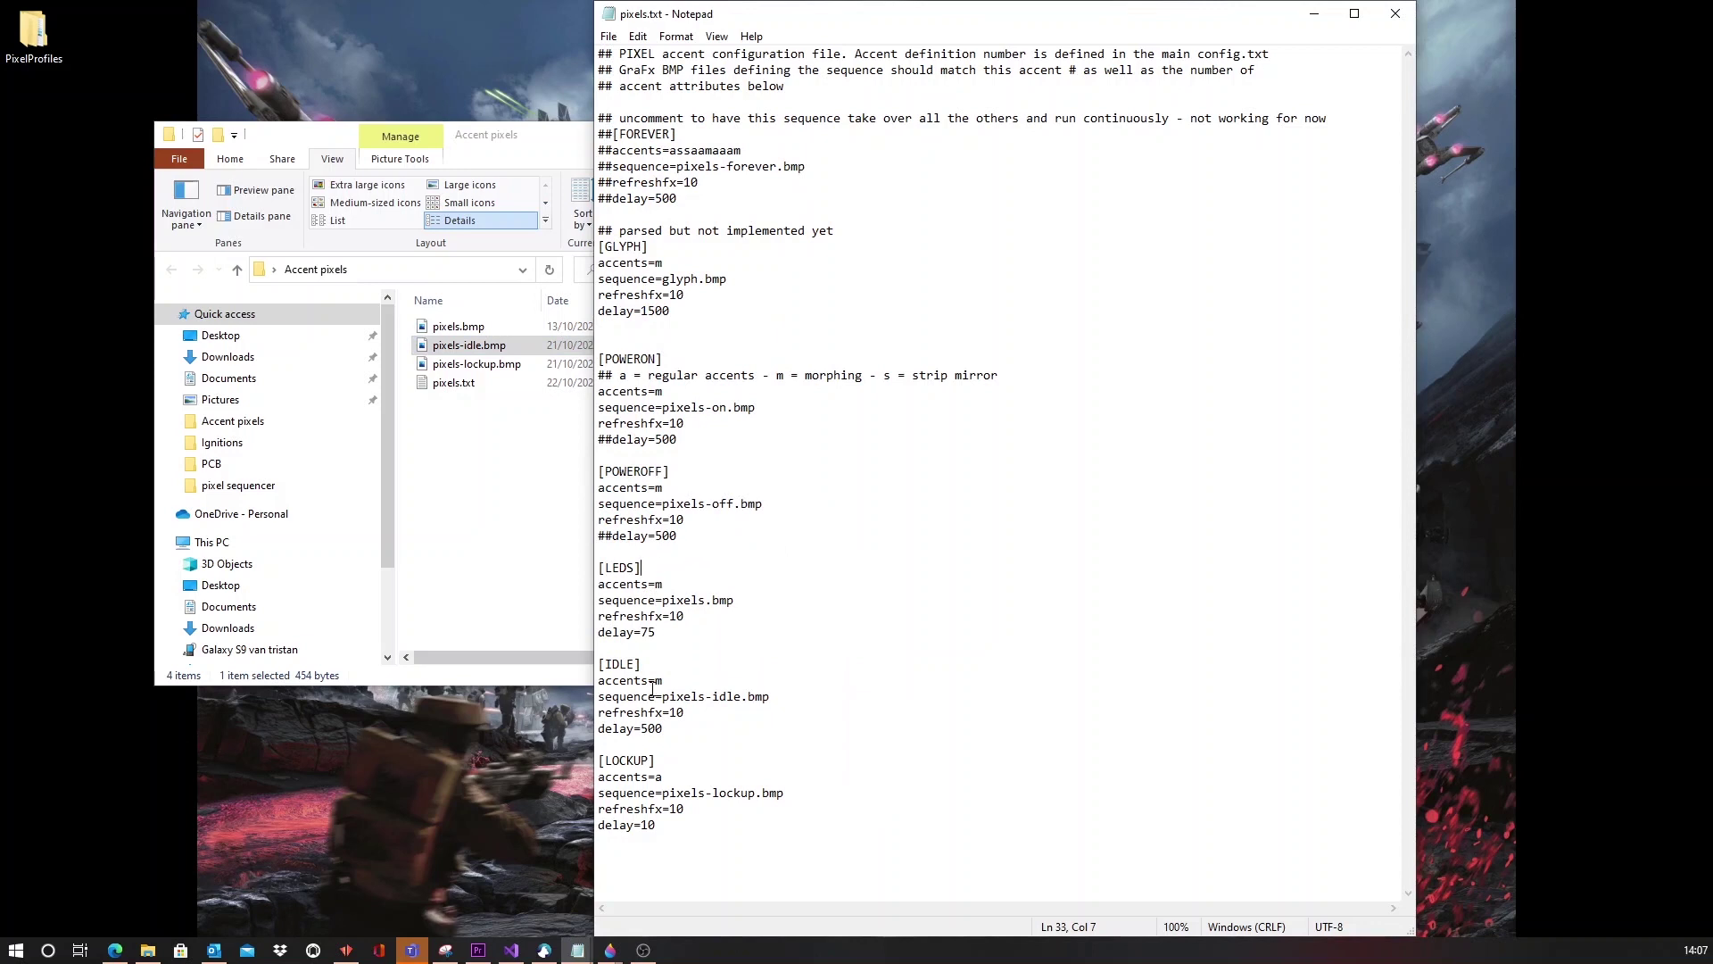
pyautogui.doubleClick(658, 682)
pyautogui.moveTo(643, 728); pyautogui.dragTo(668, 736)
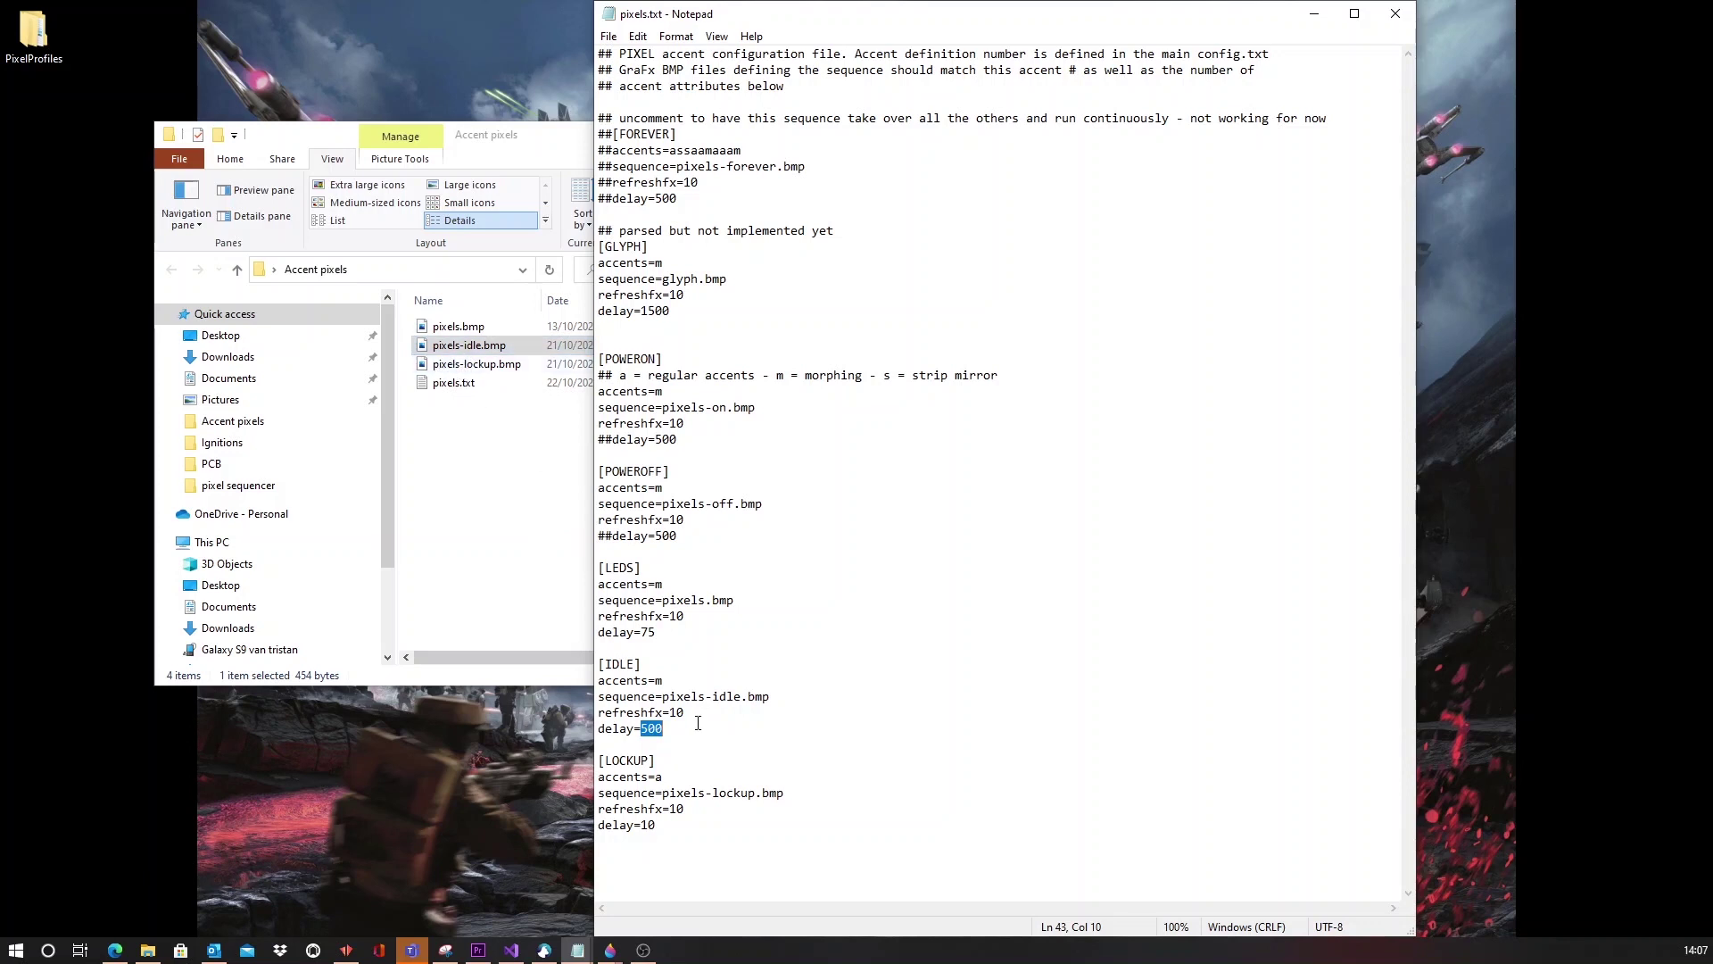
pyautogui.moveTo(655, 776); pyautogui.dragTo(662, 777)
pyautogui.click(664, 778)
pyautogui.press('Left')
pyautogui.moveTo(656, 795); pyautogui.dragTo(785, 794)
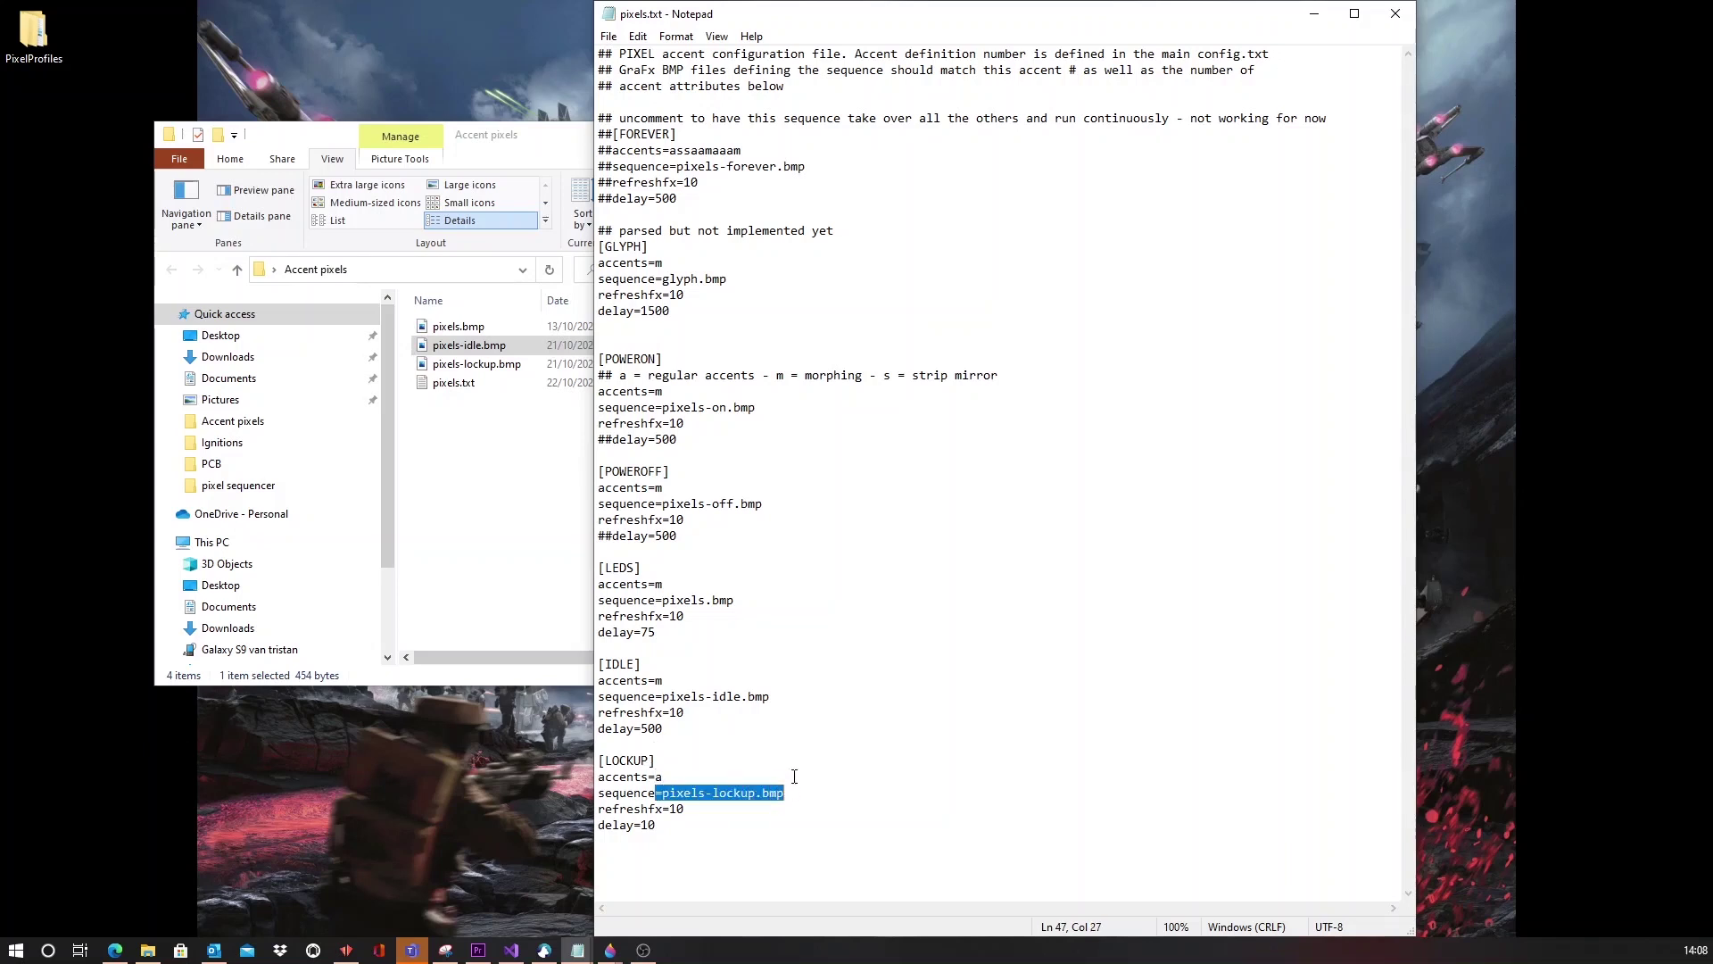
# Step: Open pixels-lockup.bmp in Paint 3D and zoom in on its black column ending in purple
pyautogui.rightClick(468, 364)
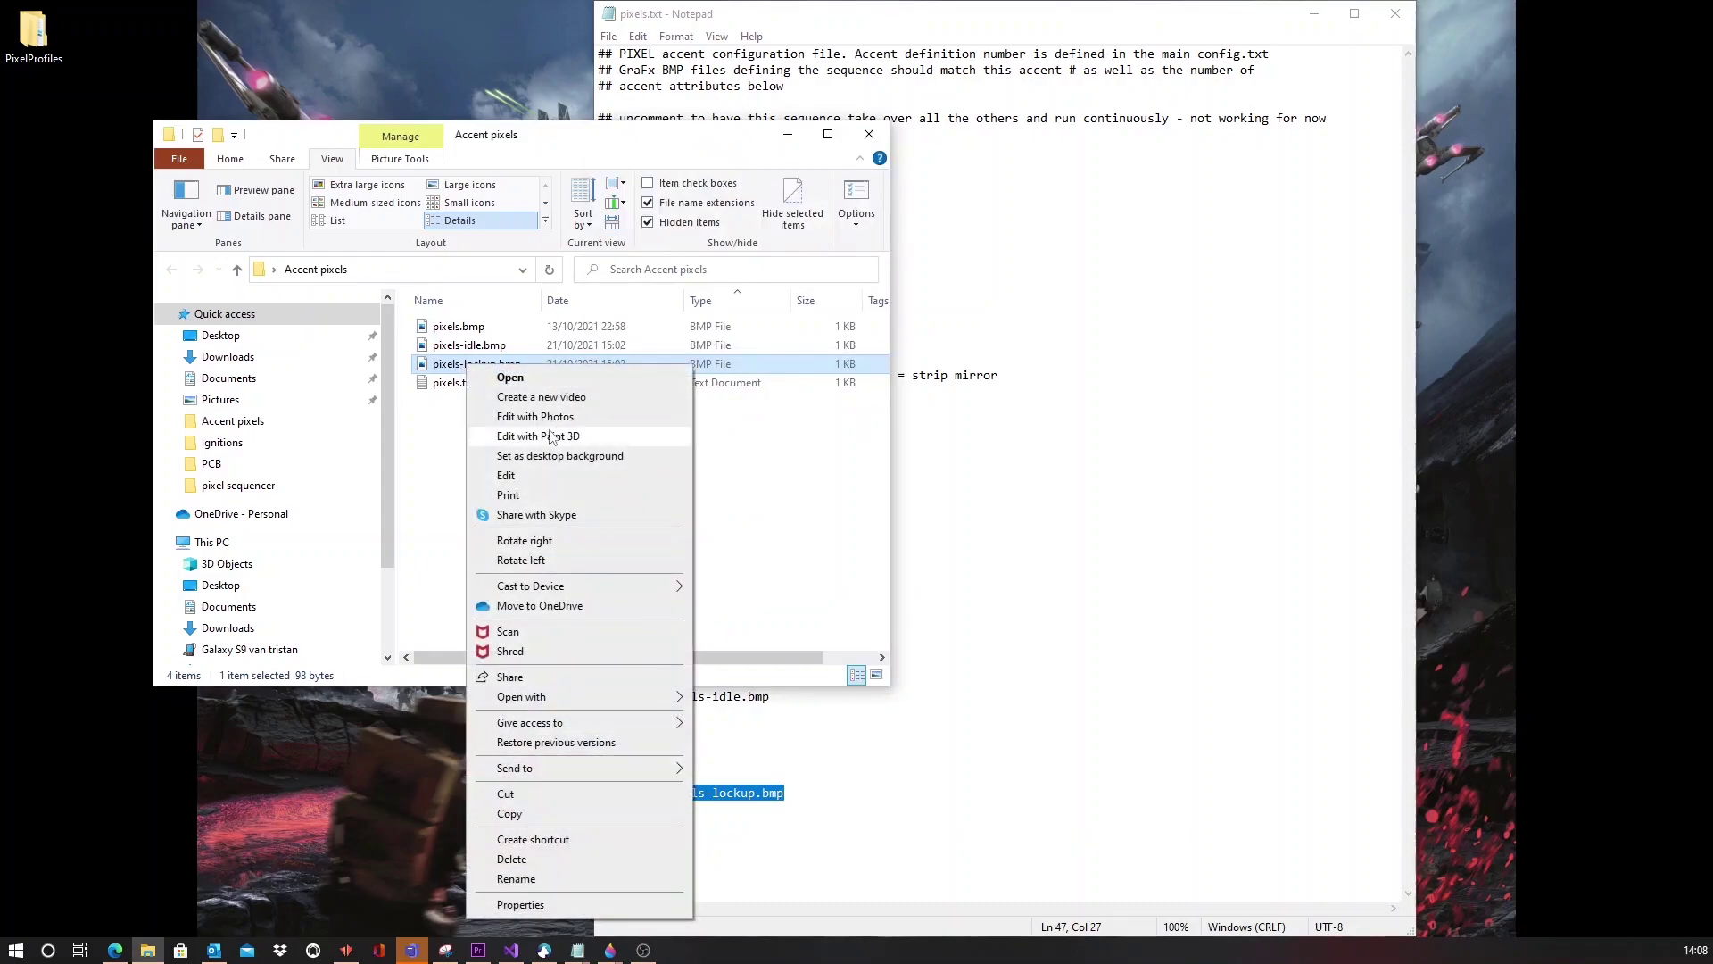
pyautogui.click(550, 436)
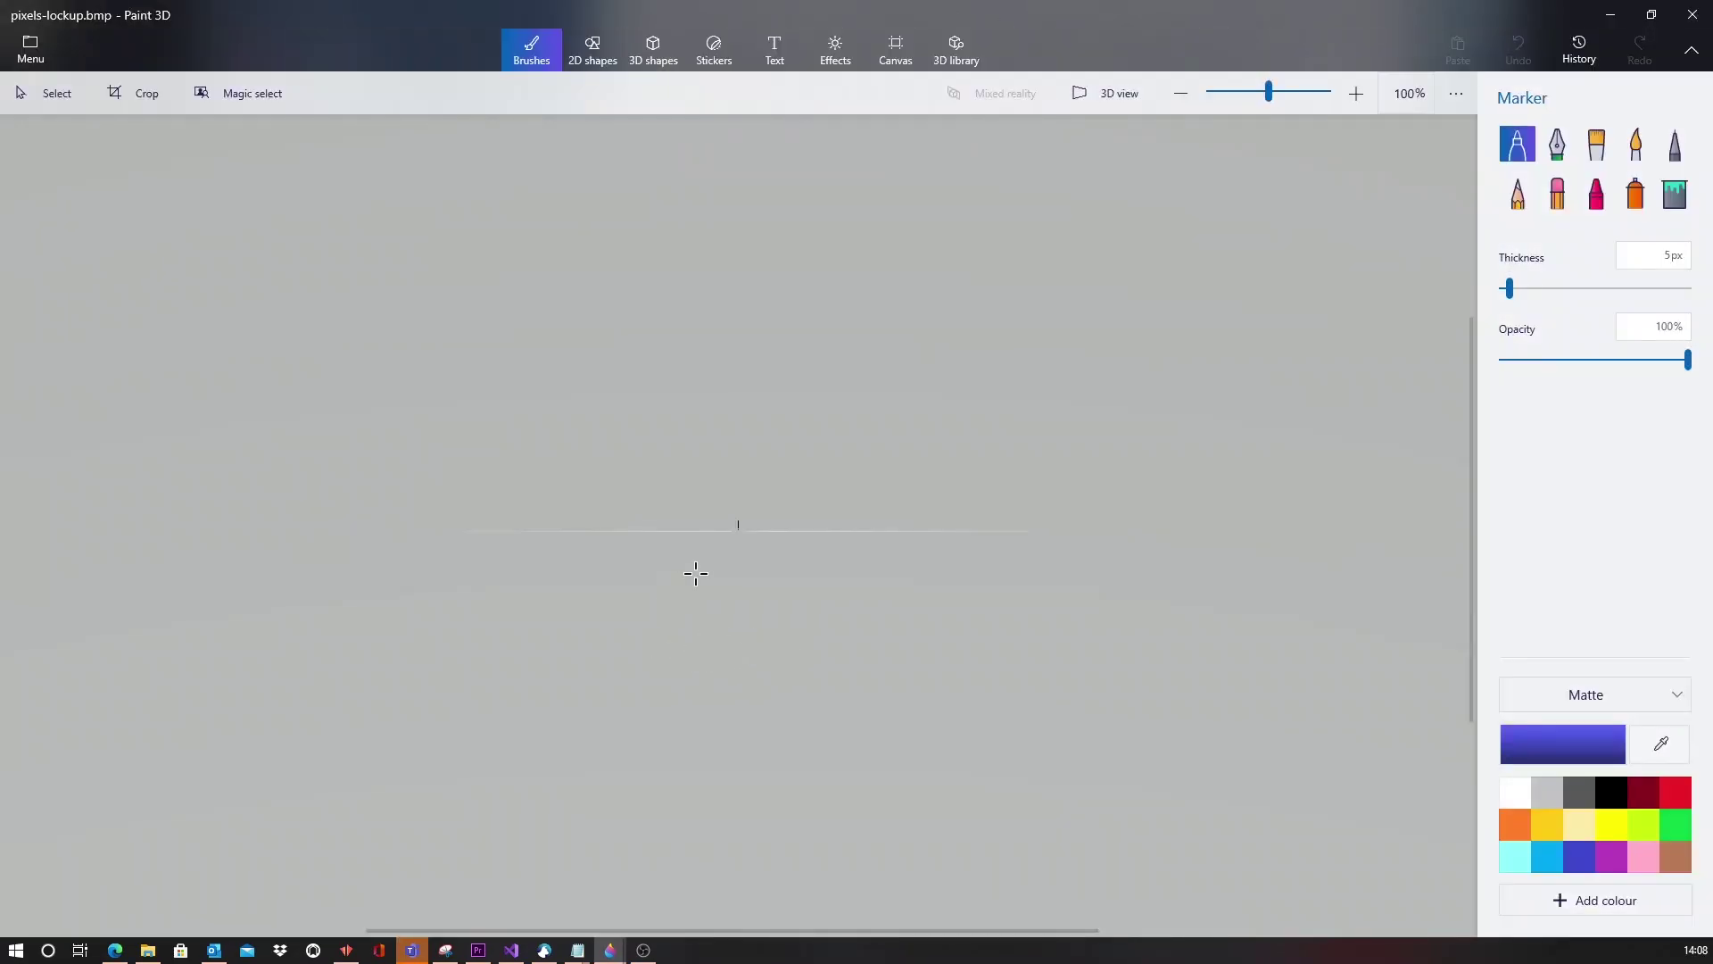
pyautogui.scroll(8, 723, 580)
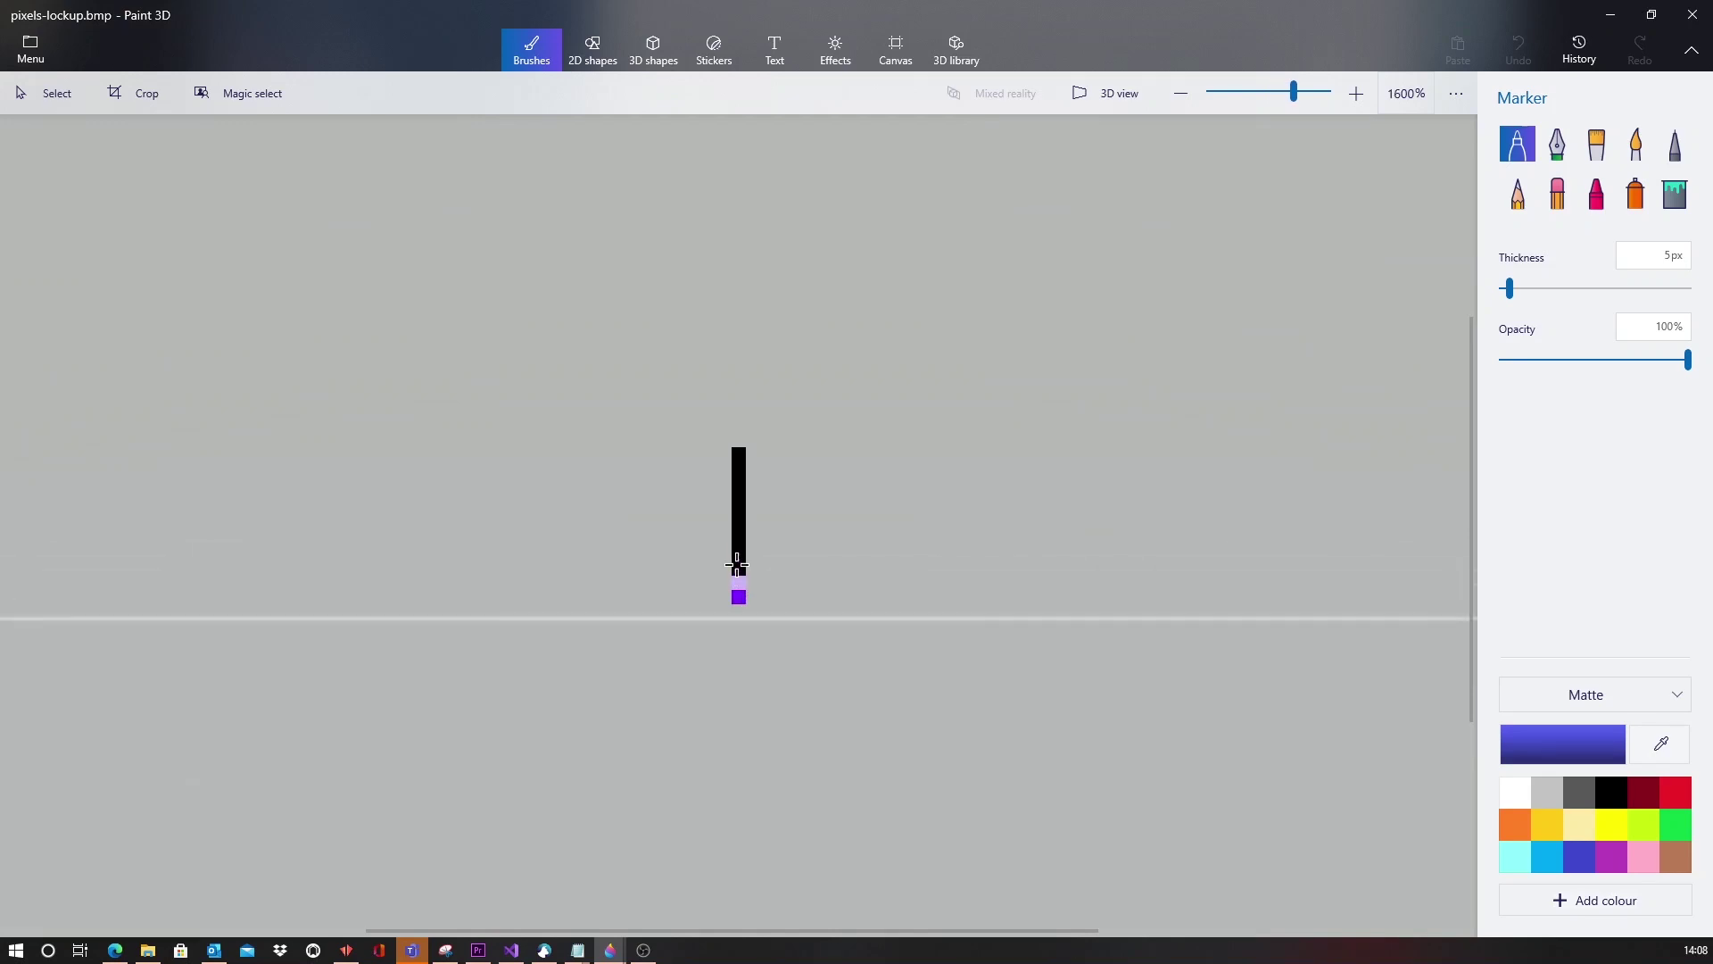
pyautogui.scroll(2, 738, 565)
pyautogui.scroll(-1, 818, 673)
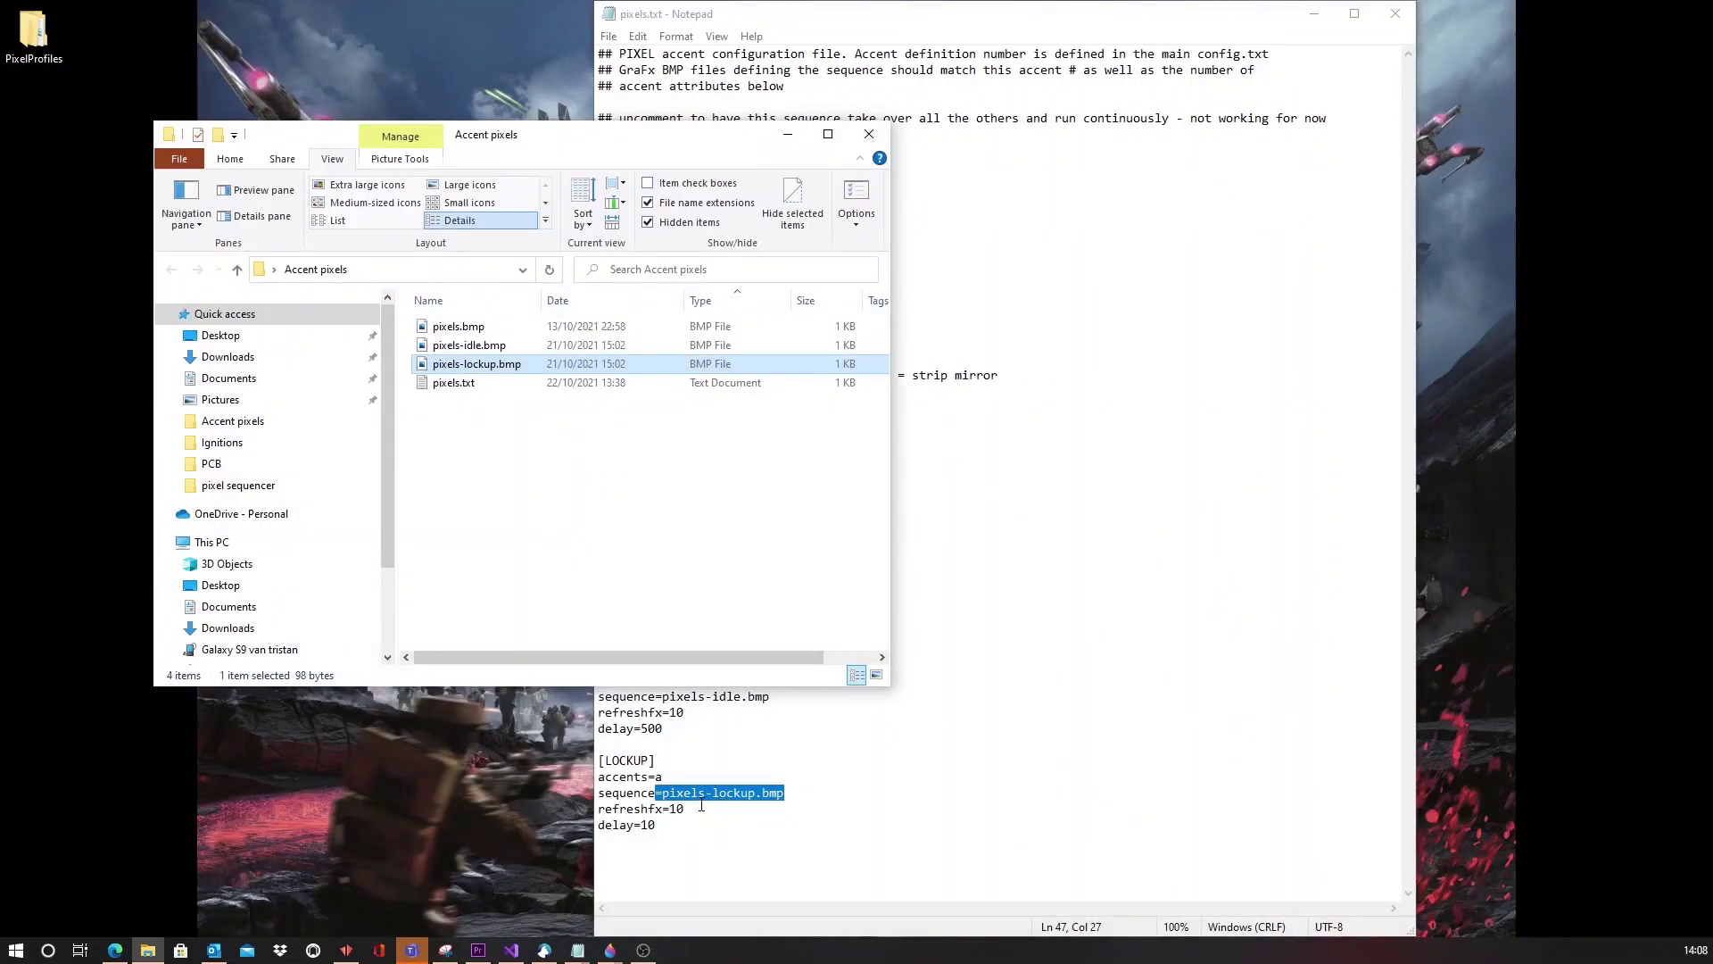
# Step: Highlight the [LOCKUP] accents=a and delay=10 values, then check the open Paint 3D windows
pyautogui.click(661, 778)
pyautogui.doubleClick(660, 778)
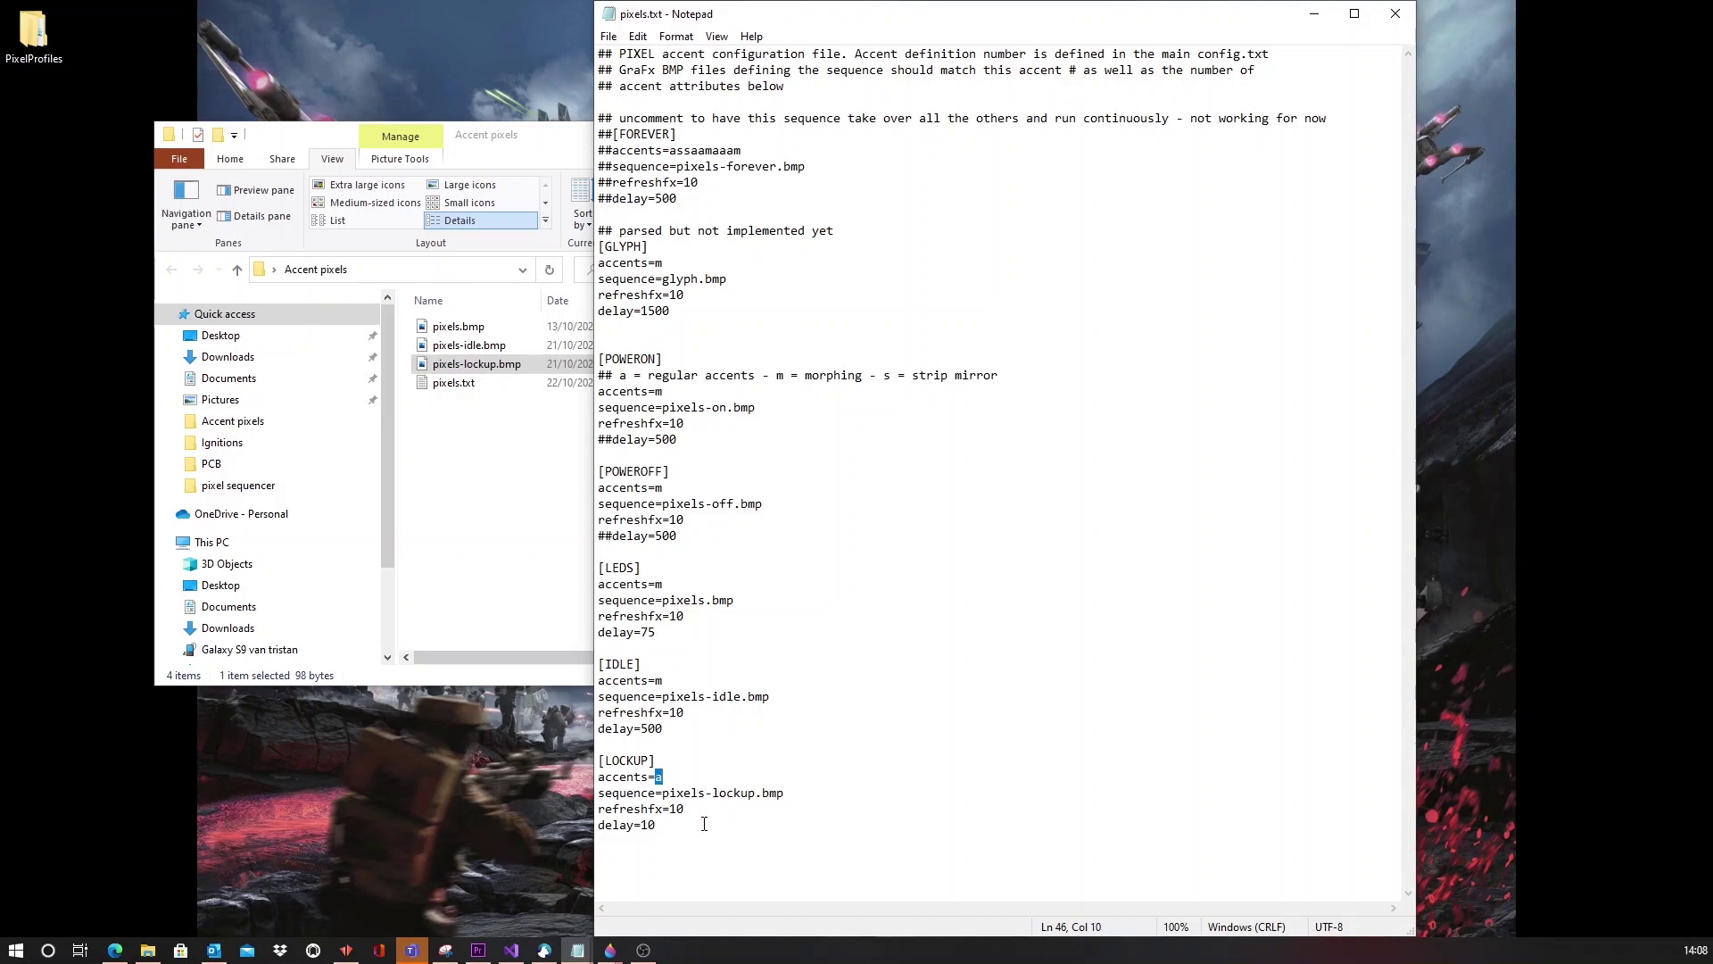
pyautogui.moveTo(640, 826); pyautogui.dragTo(658, 826)
pyautogui.click(830, 729)
pyautogui.click(614, 950)
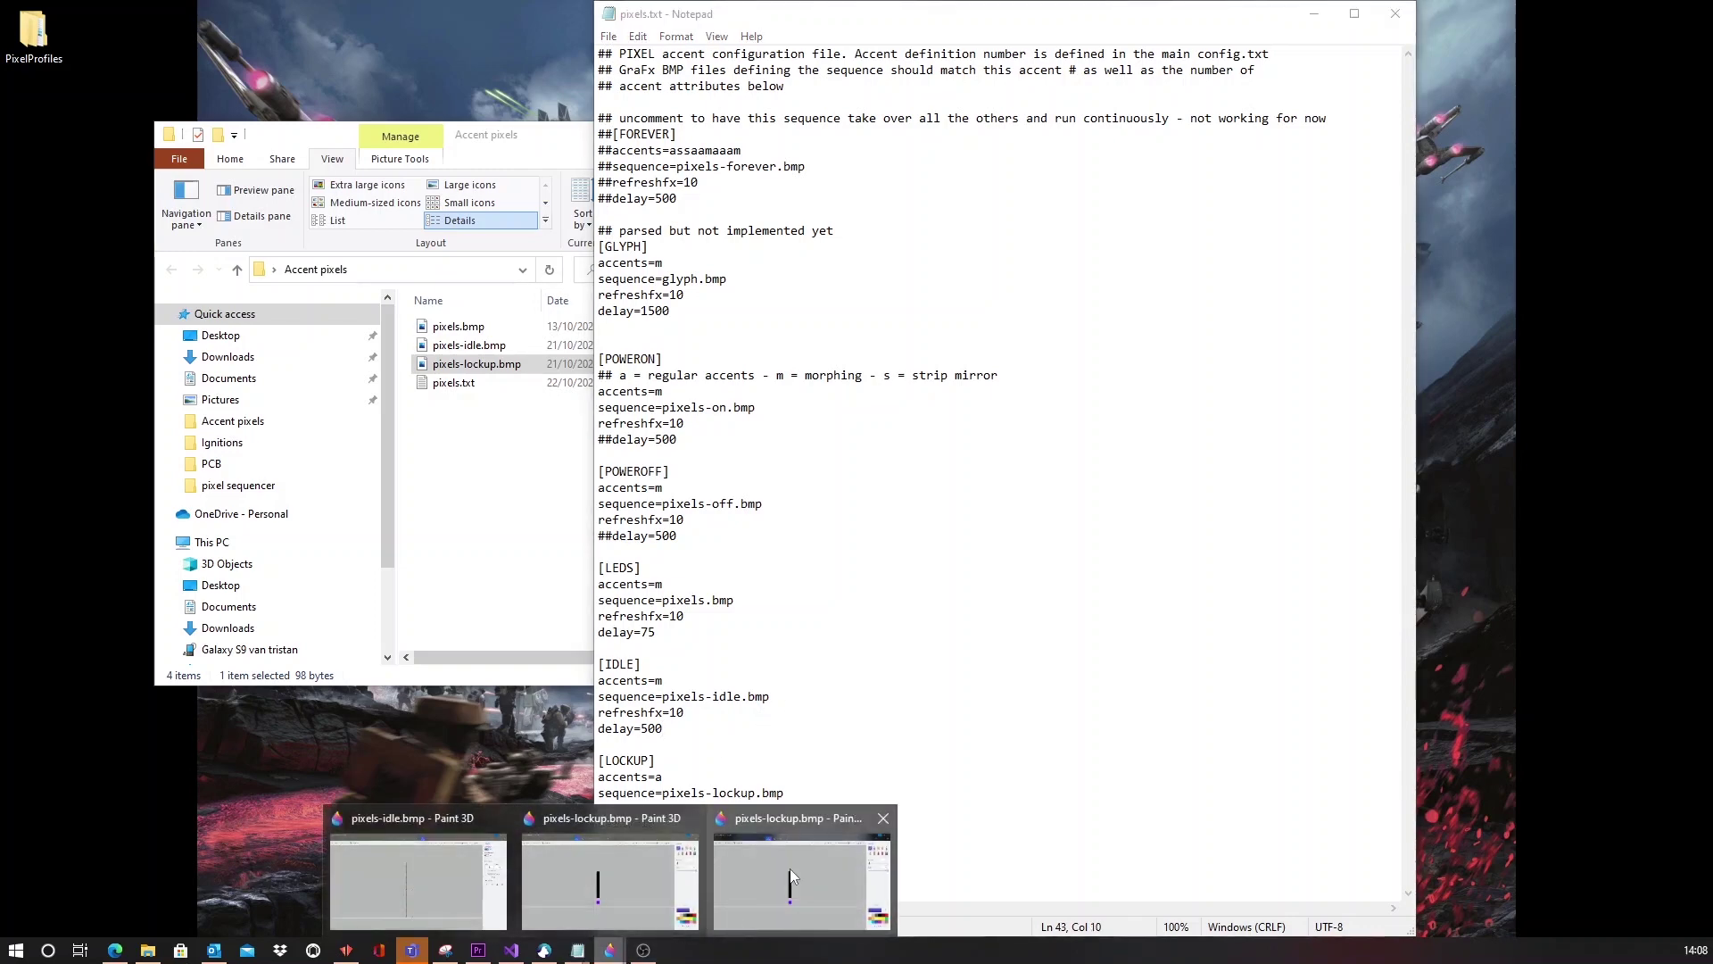
pyautogui.moveTo(791, 884)
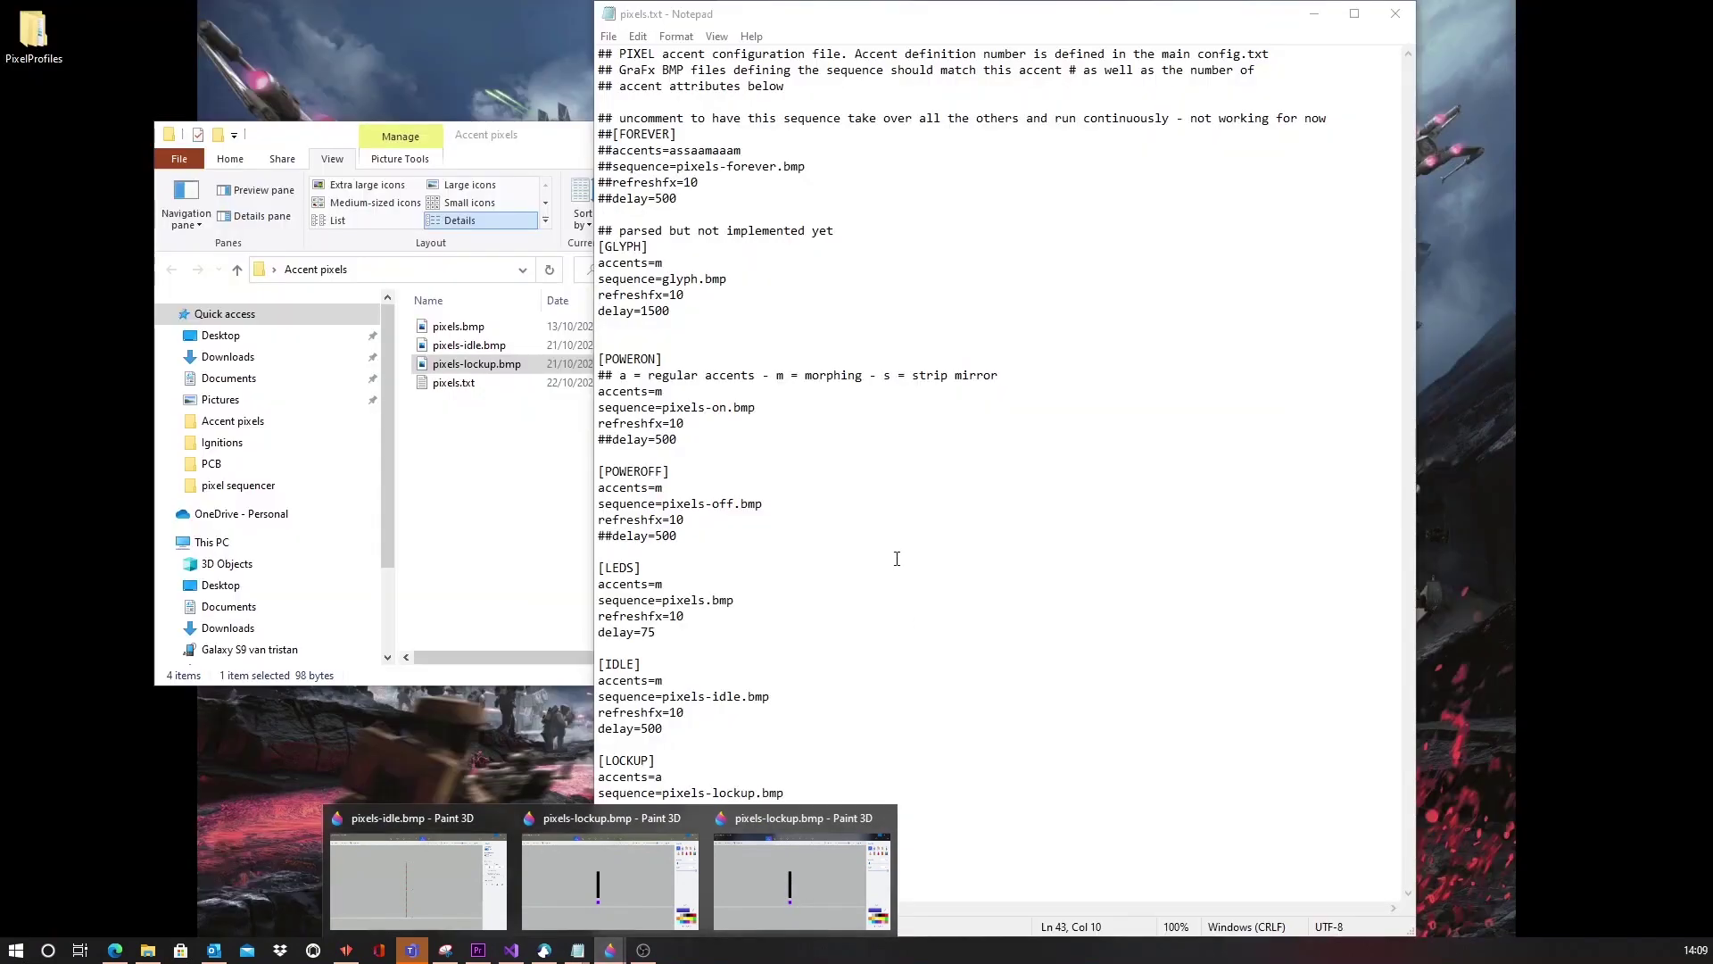
pyautogui.click(897, 558)
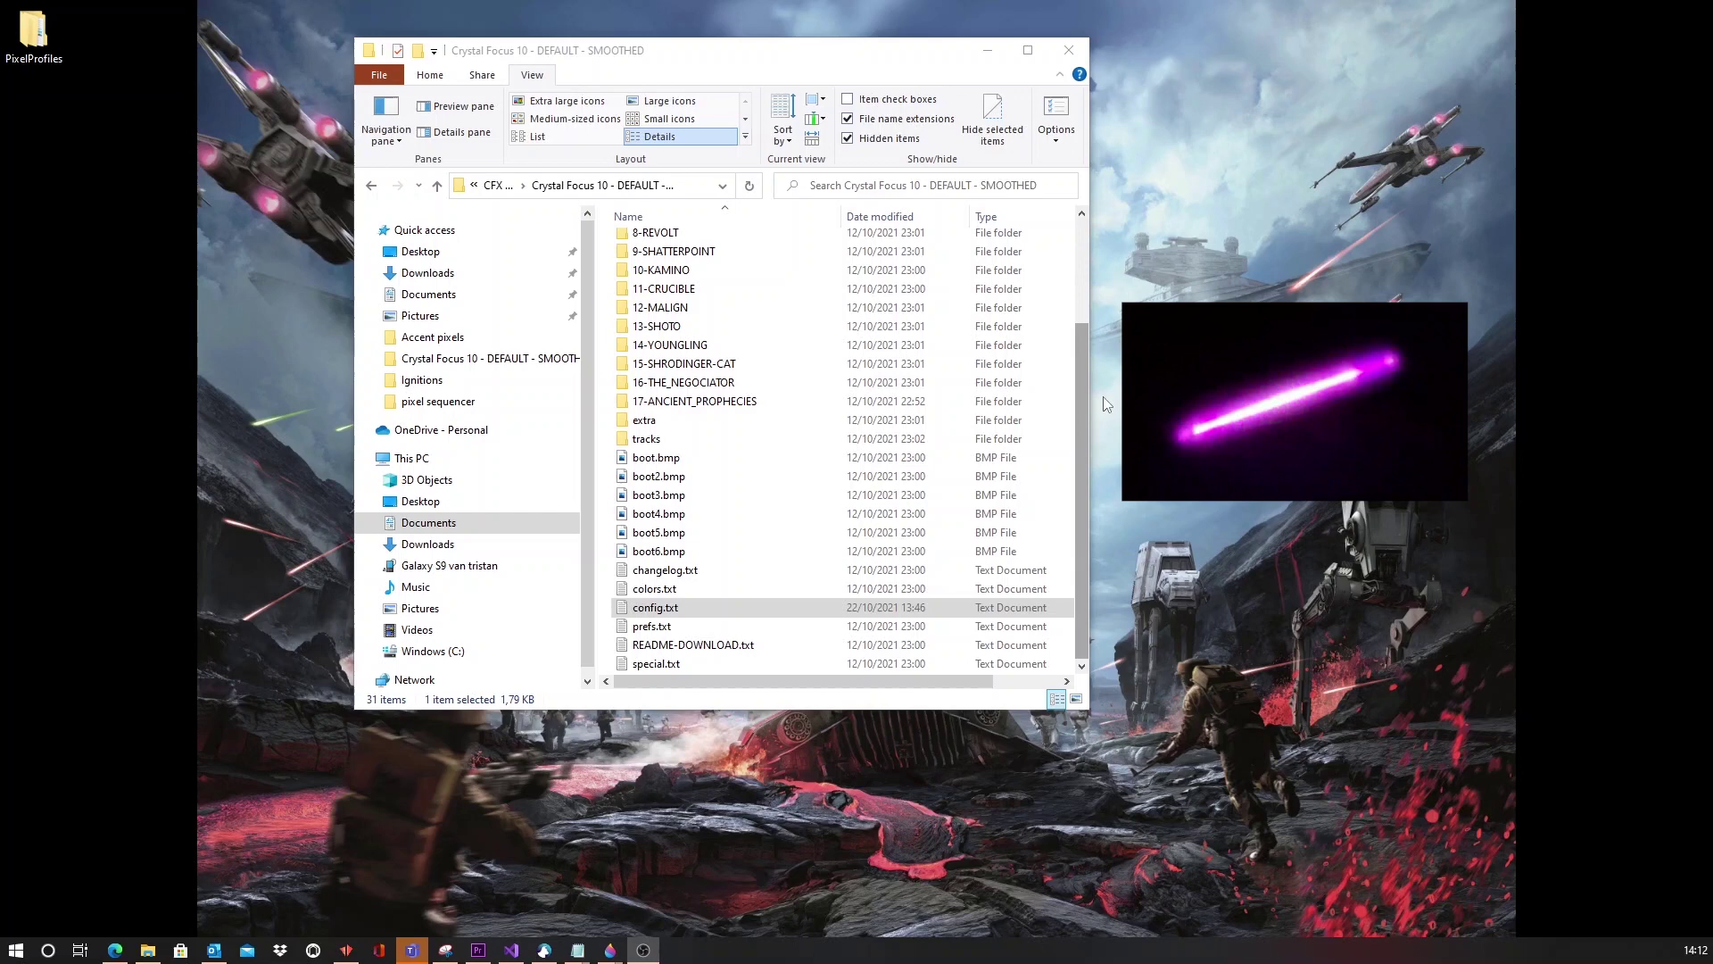
# Step: Bring the Crystal Focus 10 - DEFAULT - SMOOTHED folder window to the front
pyautogui.click(1085, 682)
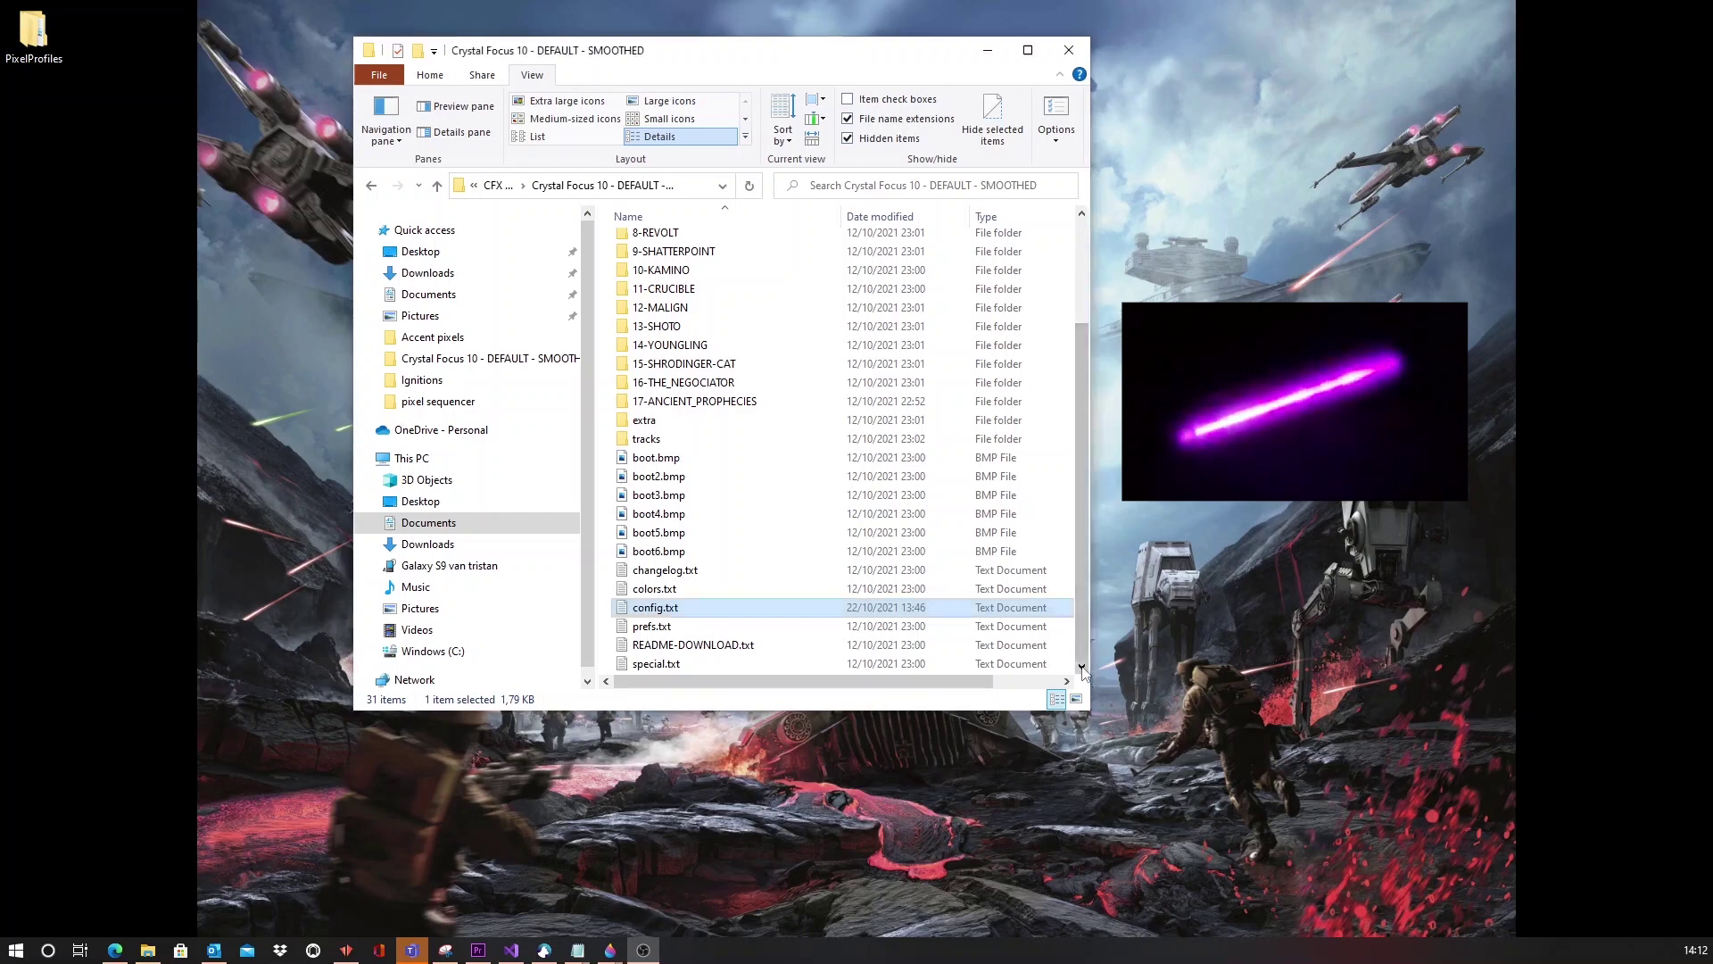
# Step: Open config.txt and set ledstrip to 0 after trying other values
pyautogui.doubleClick(627, 610)
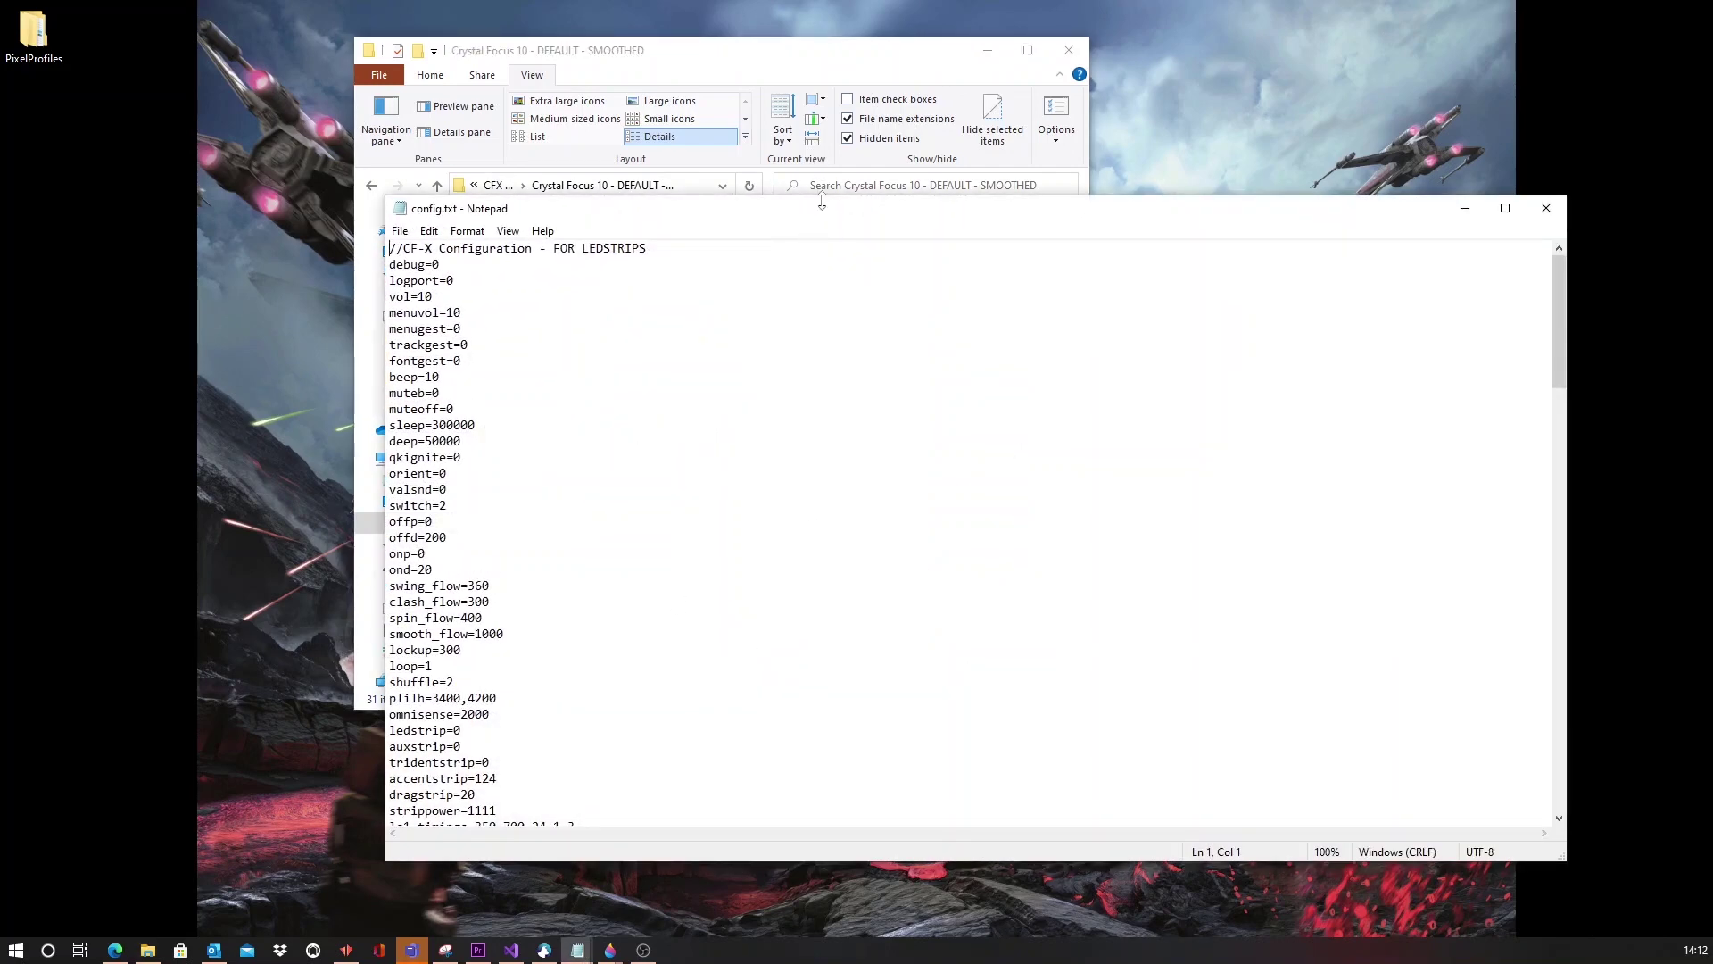
pyautogui.moveTo(822, 197); pyautogui.dragTo(843, 20)
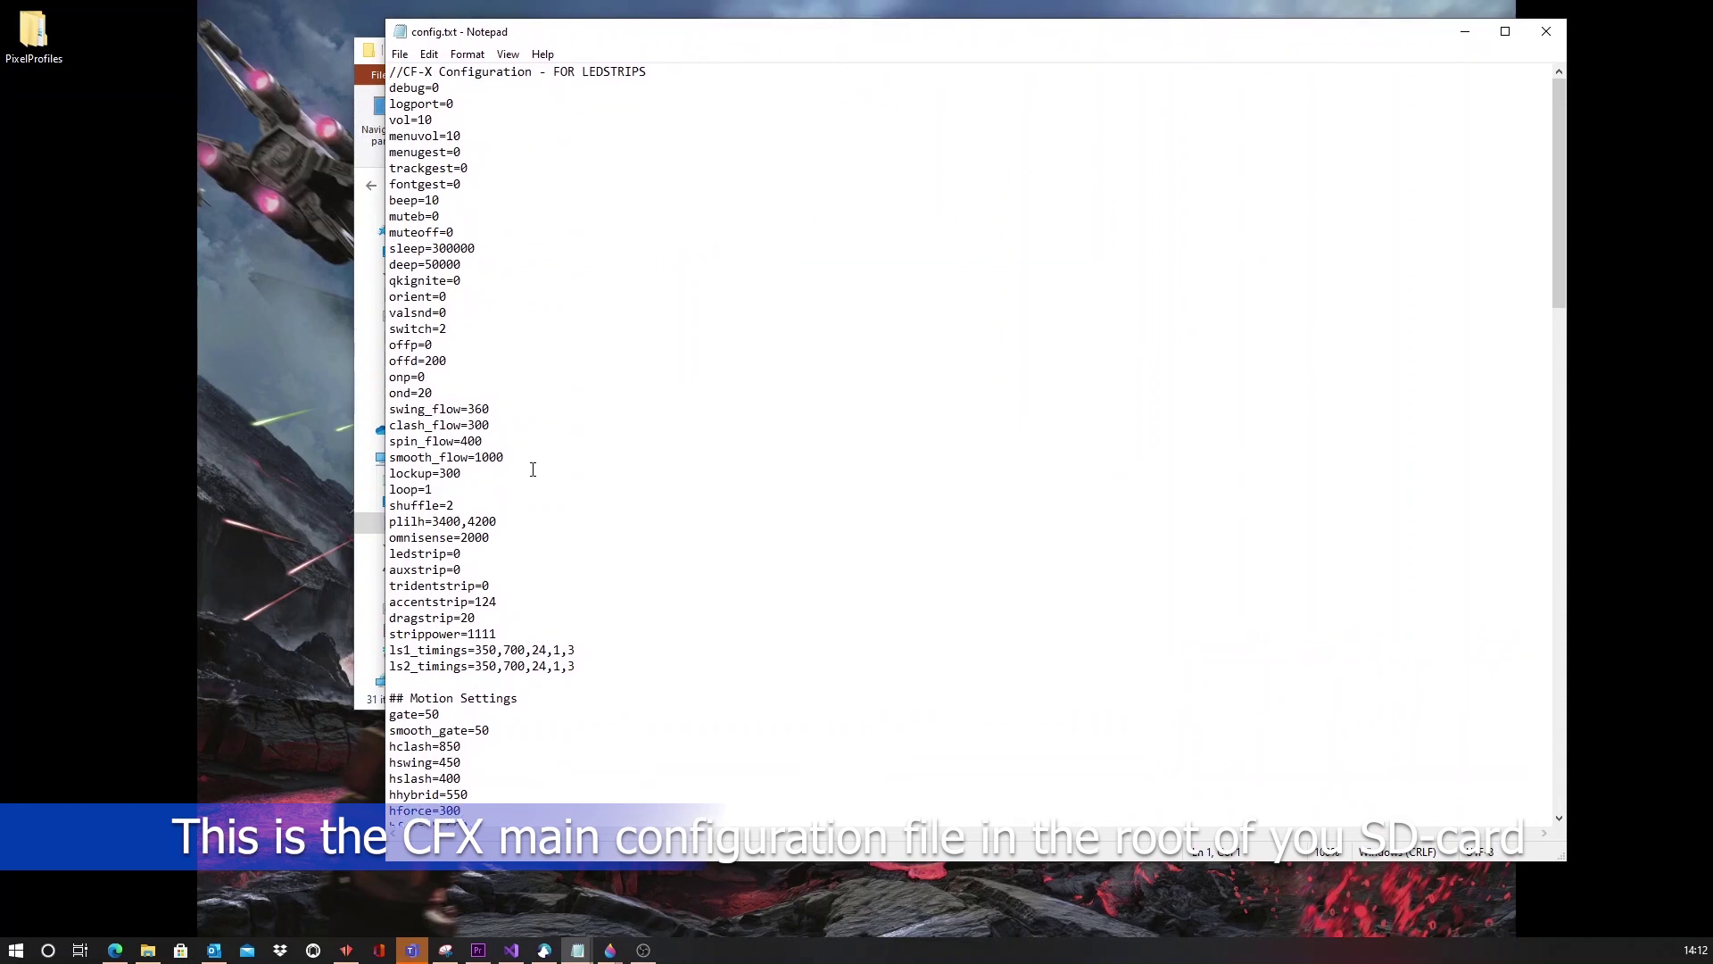
pyautogui.doubleClick(456, 554)
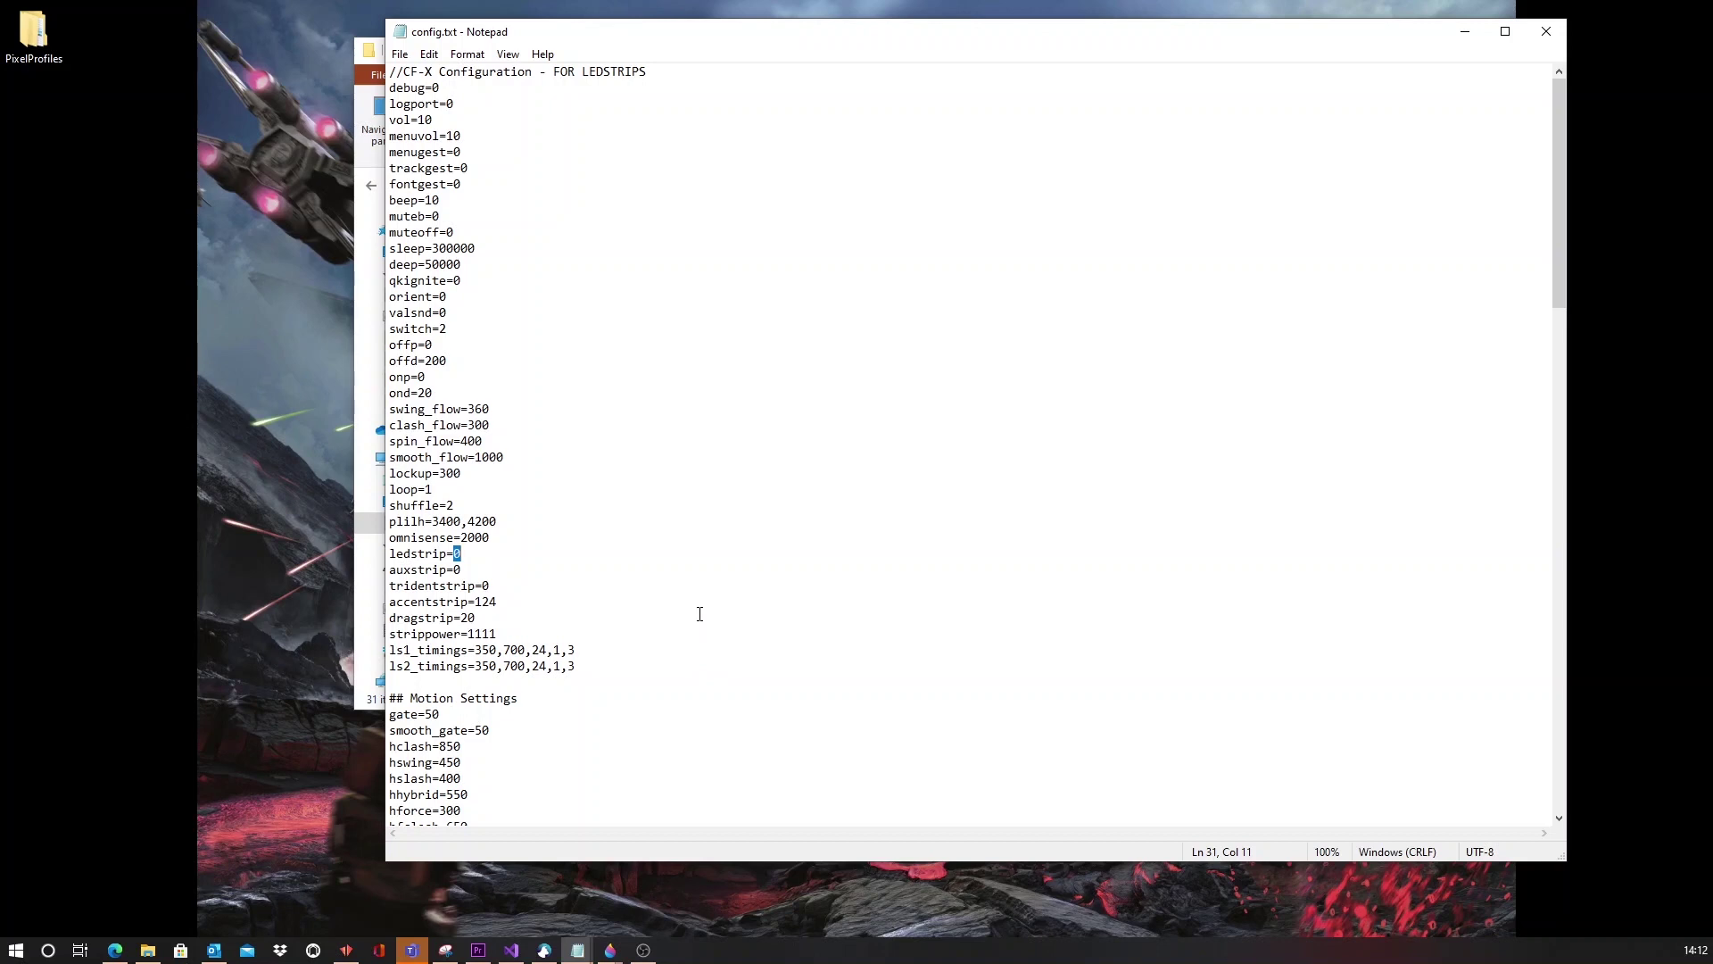
pyautogui.write('11')
pyautogui.press('BackSpace')
pyautogui.write('24')
pyautogui.press('BackSpace')
pyautogui.press('BackSpace')
pyautogui.write('0')
# Step: Review accentstrip=124, then save and close config.txt
pyautogui.moveTo(475, 605); pyautogui.dragTo(504, 605)
pyautogui.click(526, 606)
pyautogui.doubleClick(477, 602)
pyautogui.click(549, 599)
pyautogui.hotkey('ctrl', 's')
pyautogui.click(1548, 32)
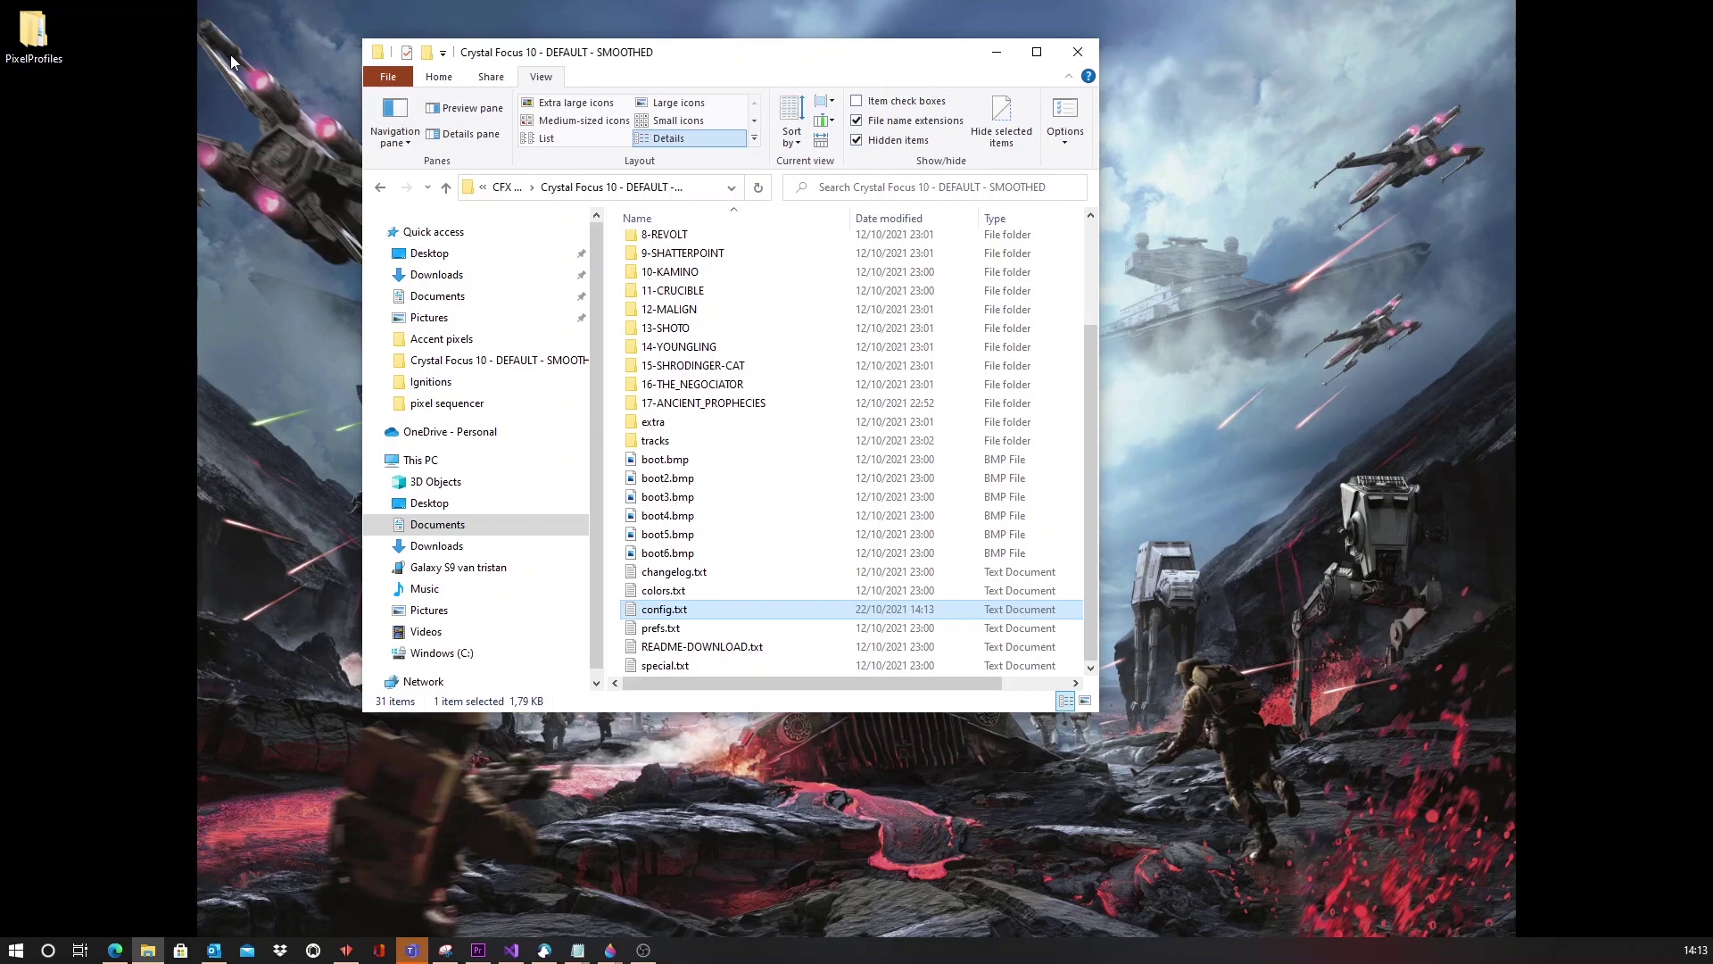
# Step: Open the 1-NIGHTFALL pixels.txt and select the [POWEROFF] accents value for replacement with m letters
pyautogui.scroll(3, 668, 339)
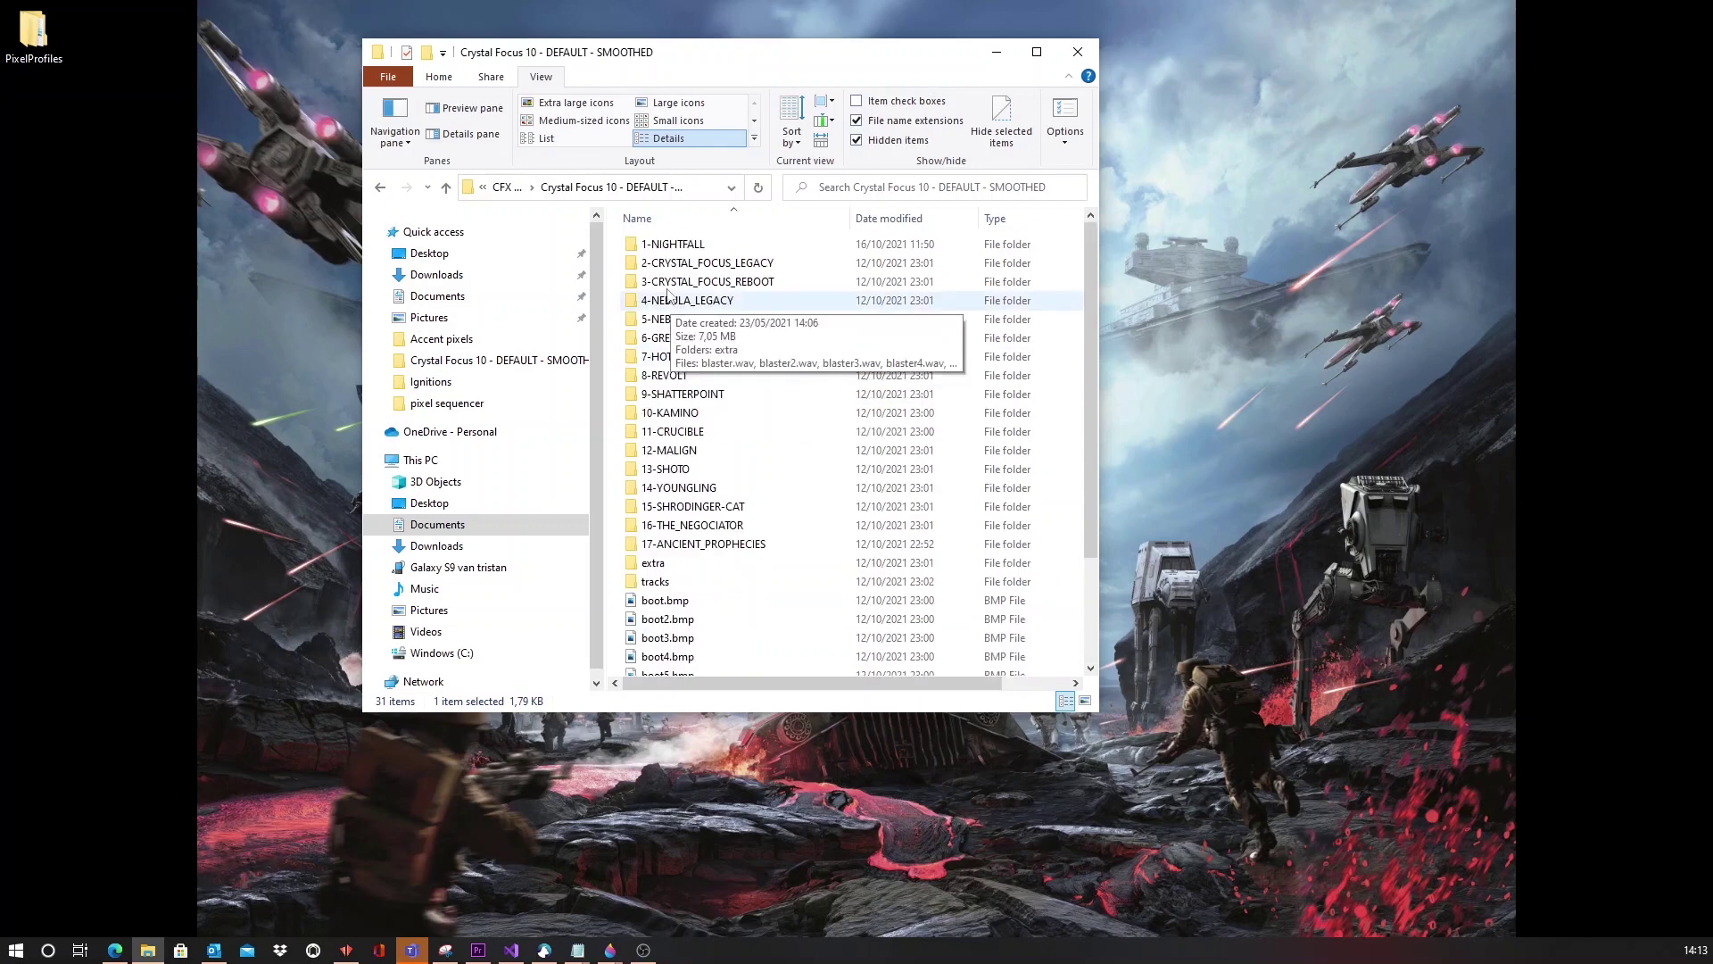
pyautogui.doubleClick(671, 245)
pyautogui.scroll(-7, 645, 534)
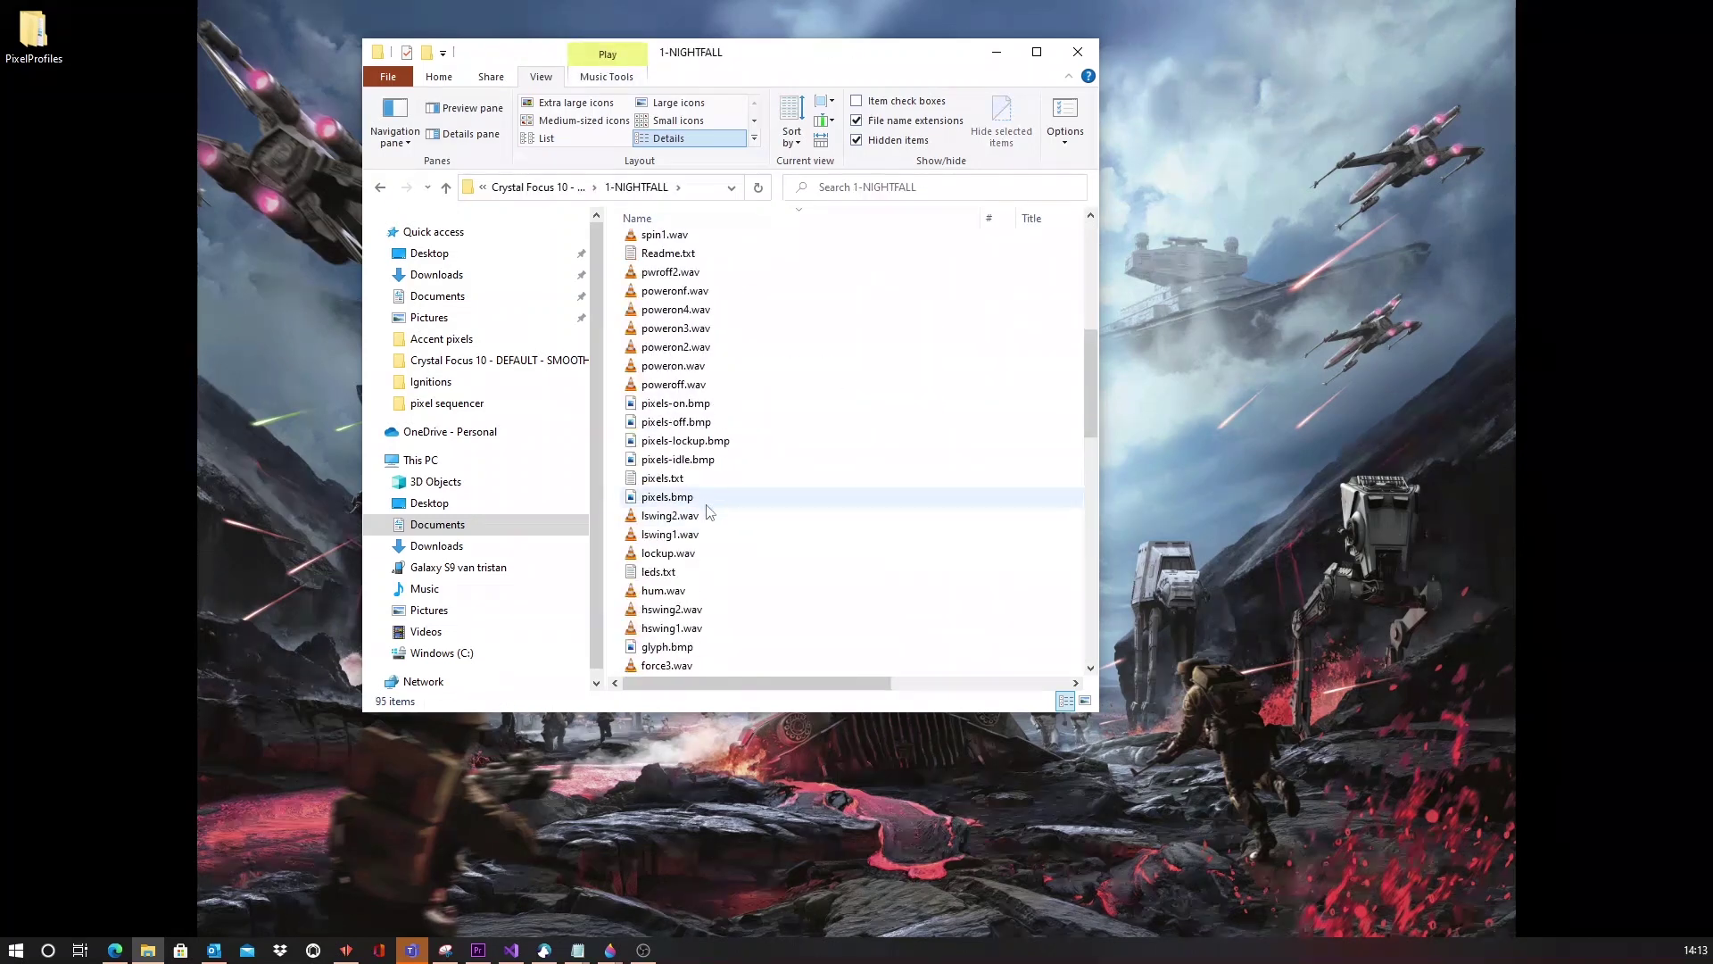
pyautogui.doubleClick(660, 482)
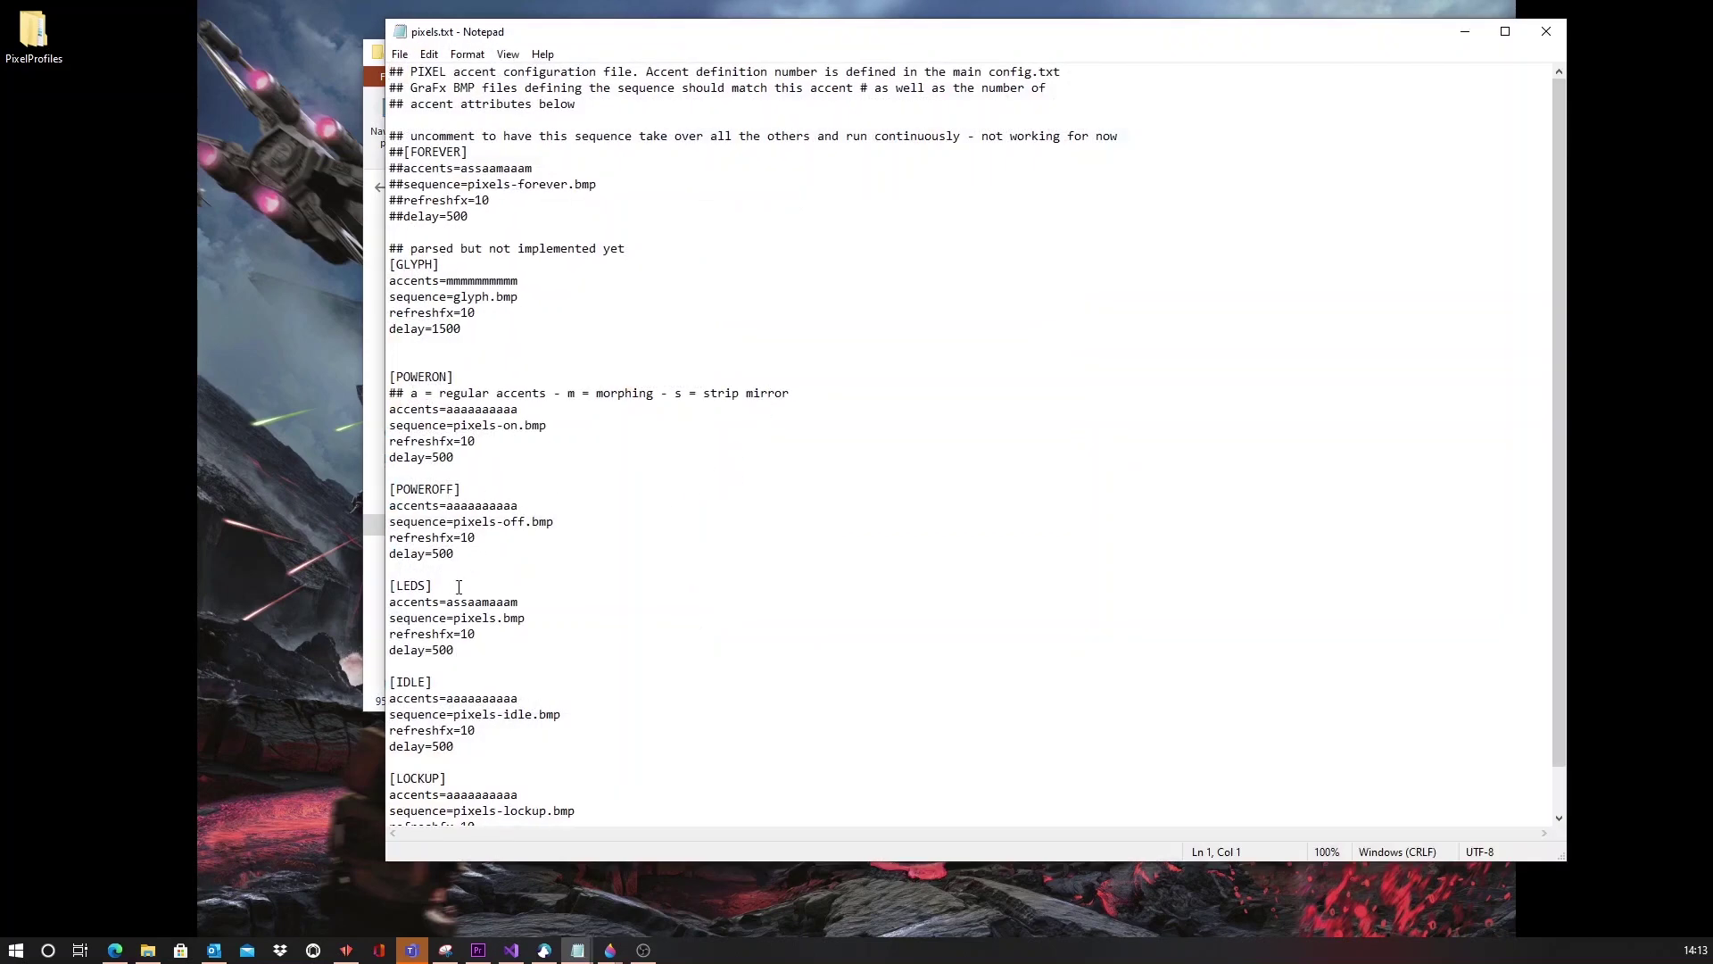
pyautogui.moveTo(446, 506); pyautogui.dragTo(521, 507)
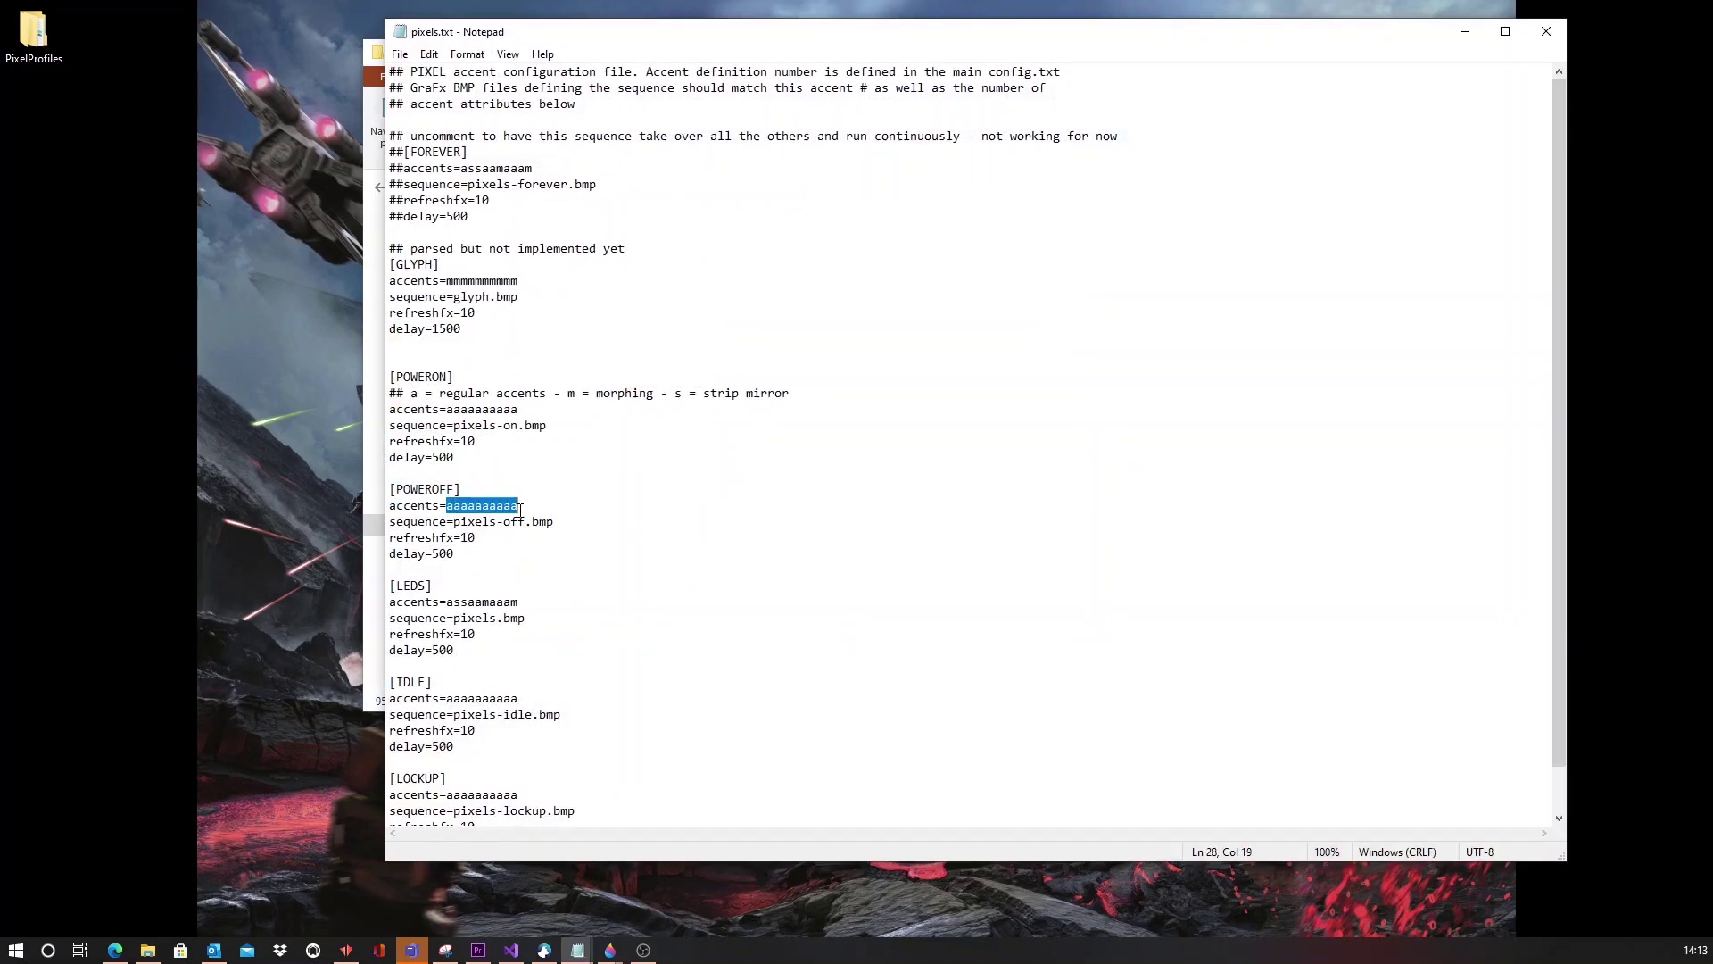
pyautogui.click(446, 506)
pyautogui.doubleClick(574, 395)
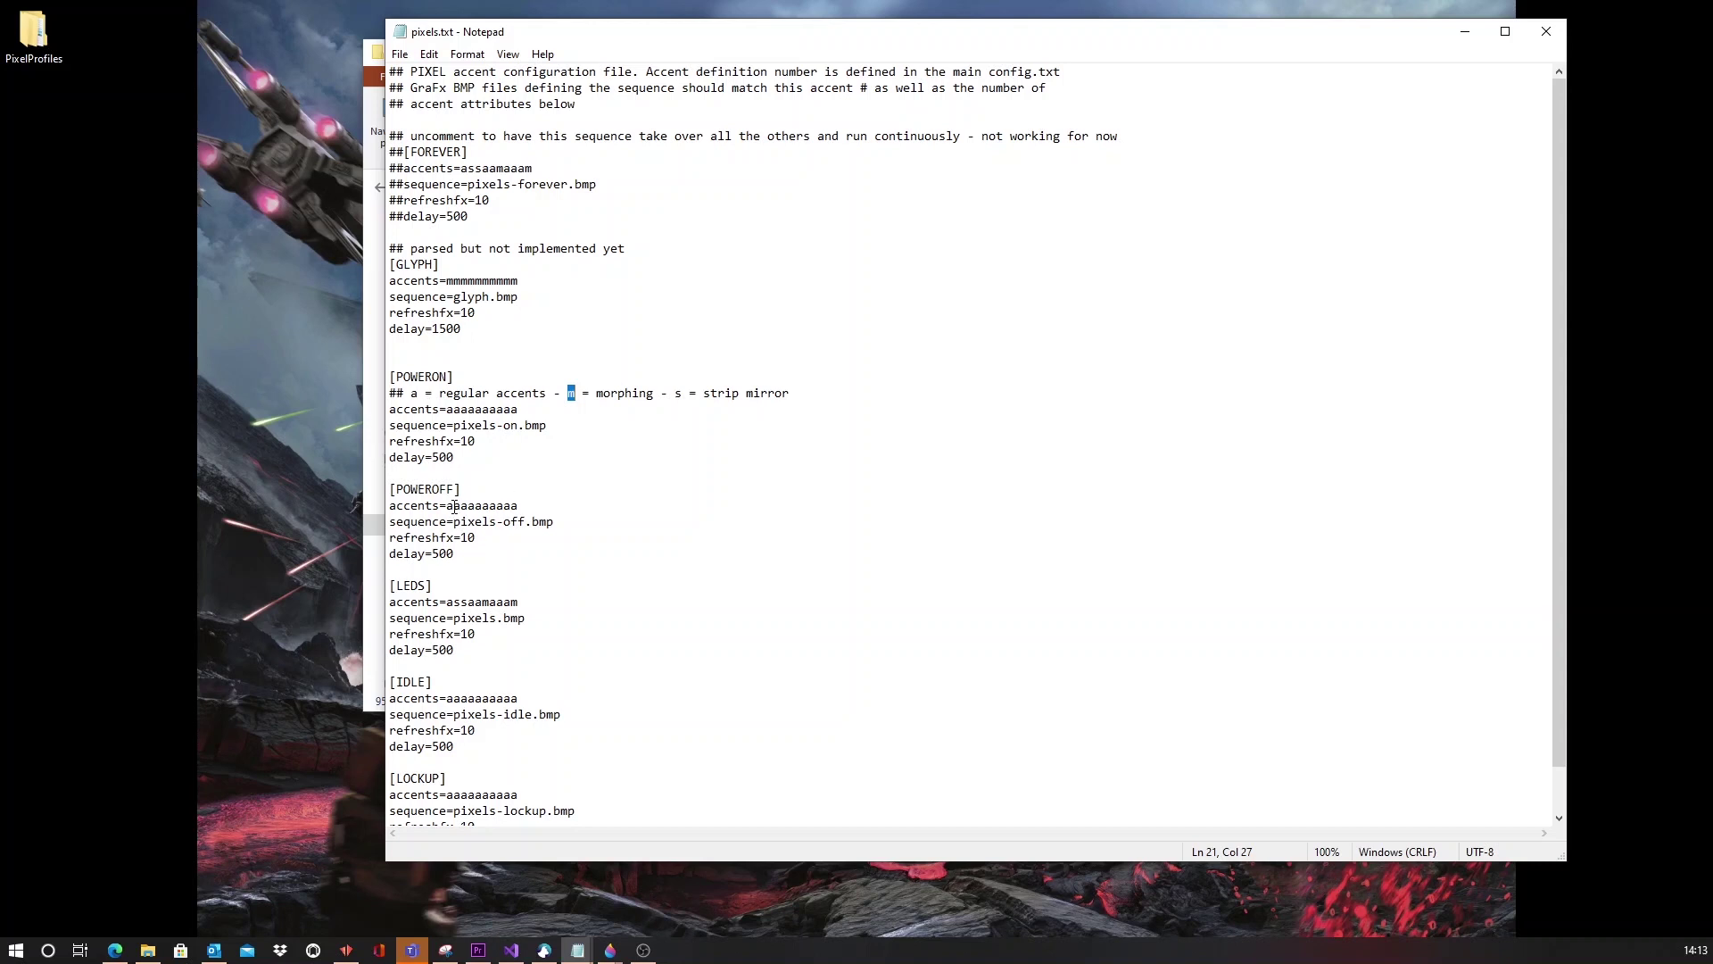
pyautogui.moveTo(447, 506); pyautogui.dragTo(521, 506)
# Step: Build a long run of m's on the POWEROFF accents line and copy it
pyautogui.write('mmmmmmm')
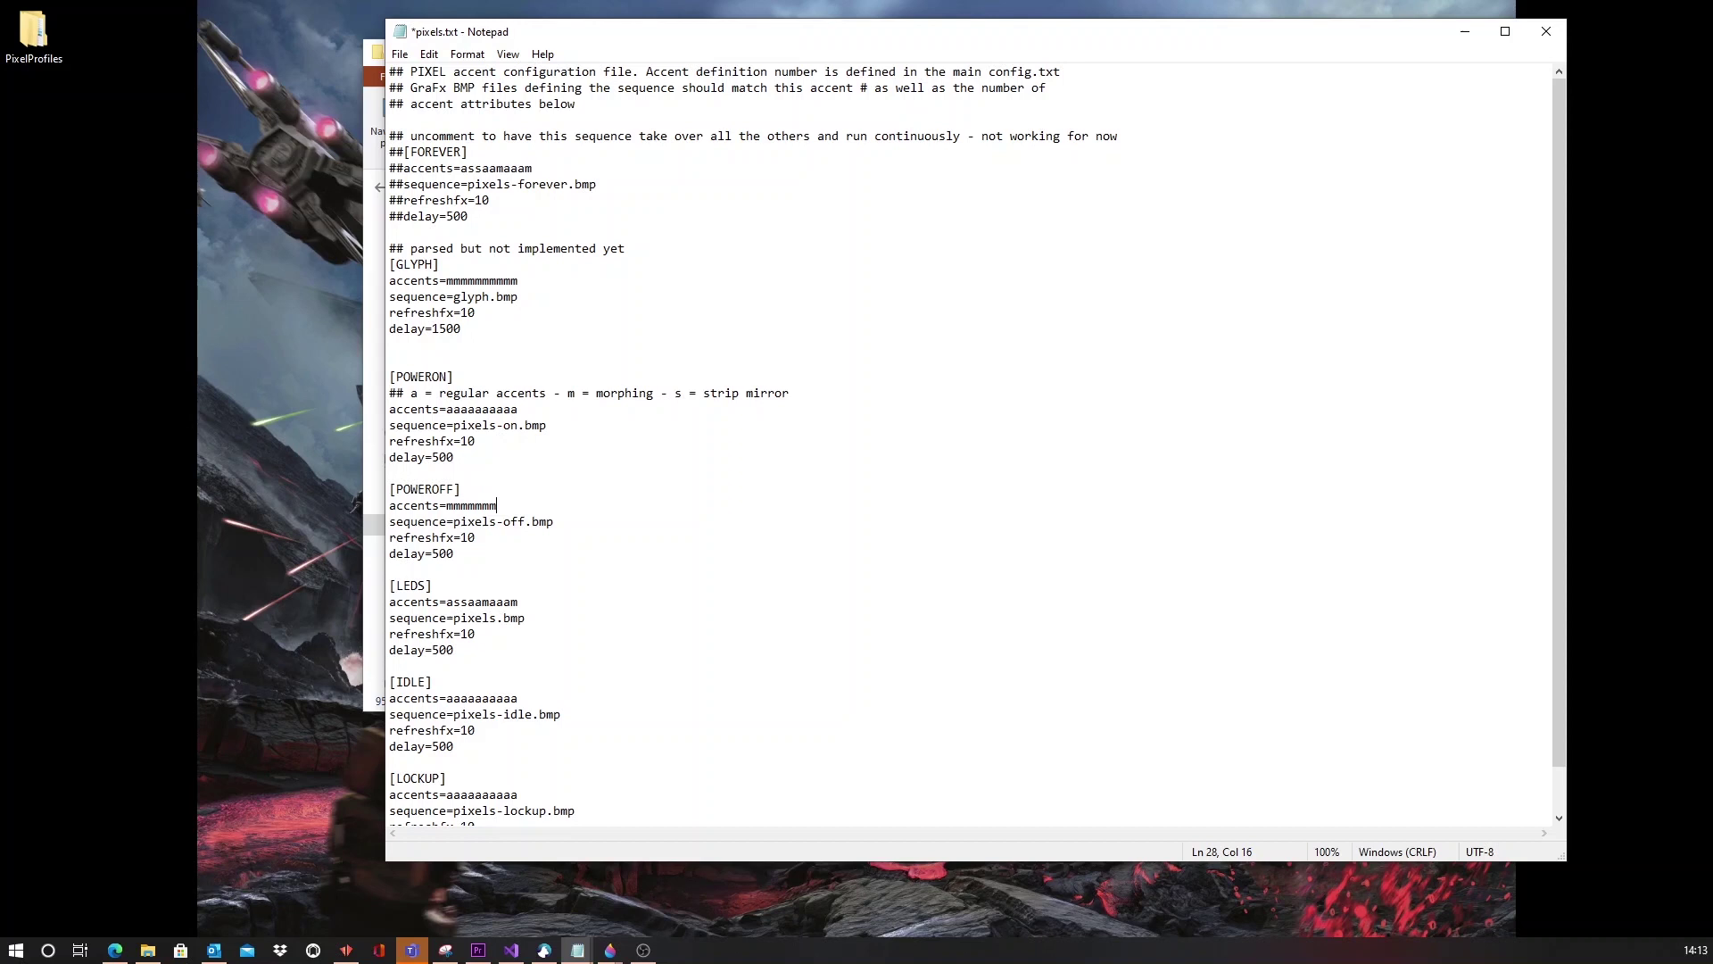
pyautogui.write('mmm')
pyautogui.hotkey('shift', 'Left')
pyautogui.hotkey('shift', 'Left')
pyautogui.hotkey('shift', 'Left')
pyautogui.hotkey('shift', 'Left')
pyautogui.hotkey('shift', 'Left')
pyautogui.hotkey('shift', 'Left')
pyautogui.hotkey('shift', 'Left')
pyautogui.hotkey('shift', 'Left')
pyautogui.hotkey('shift', 'Left')
pyautogui.hotkey('shift', 'Left')
pyautogui.hotkey('ctrl', 'c')
pyautogui.hotkey('ctrl', 'v')
pyautogui.hotkey('ctrl', 'v')
pyautogui.hotkey('ctrl', 'v')
pyautogui.hotkey('ctrl', 'v')
pyautogui.hotkey('ctrl', 'v')
pyautogui.hotkey('ctrl', 'v')
pyautogui.hotkey('ctrl', 'v')
pyautogui.hotkey('ctrl', 'v')
pyautogui.hotkey('ctrl', 'v')
pyautogui.hotkey('ctrl', 'v')
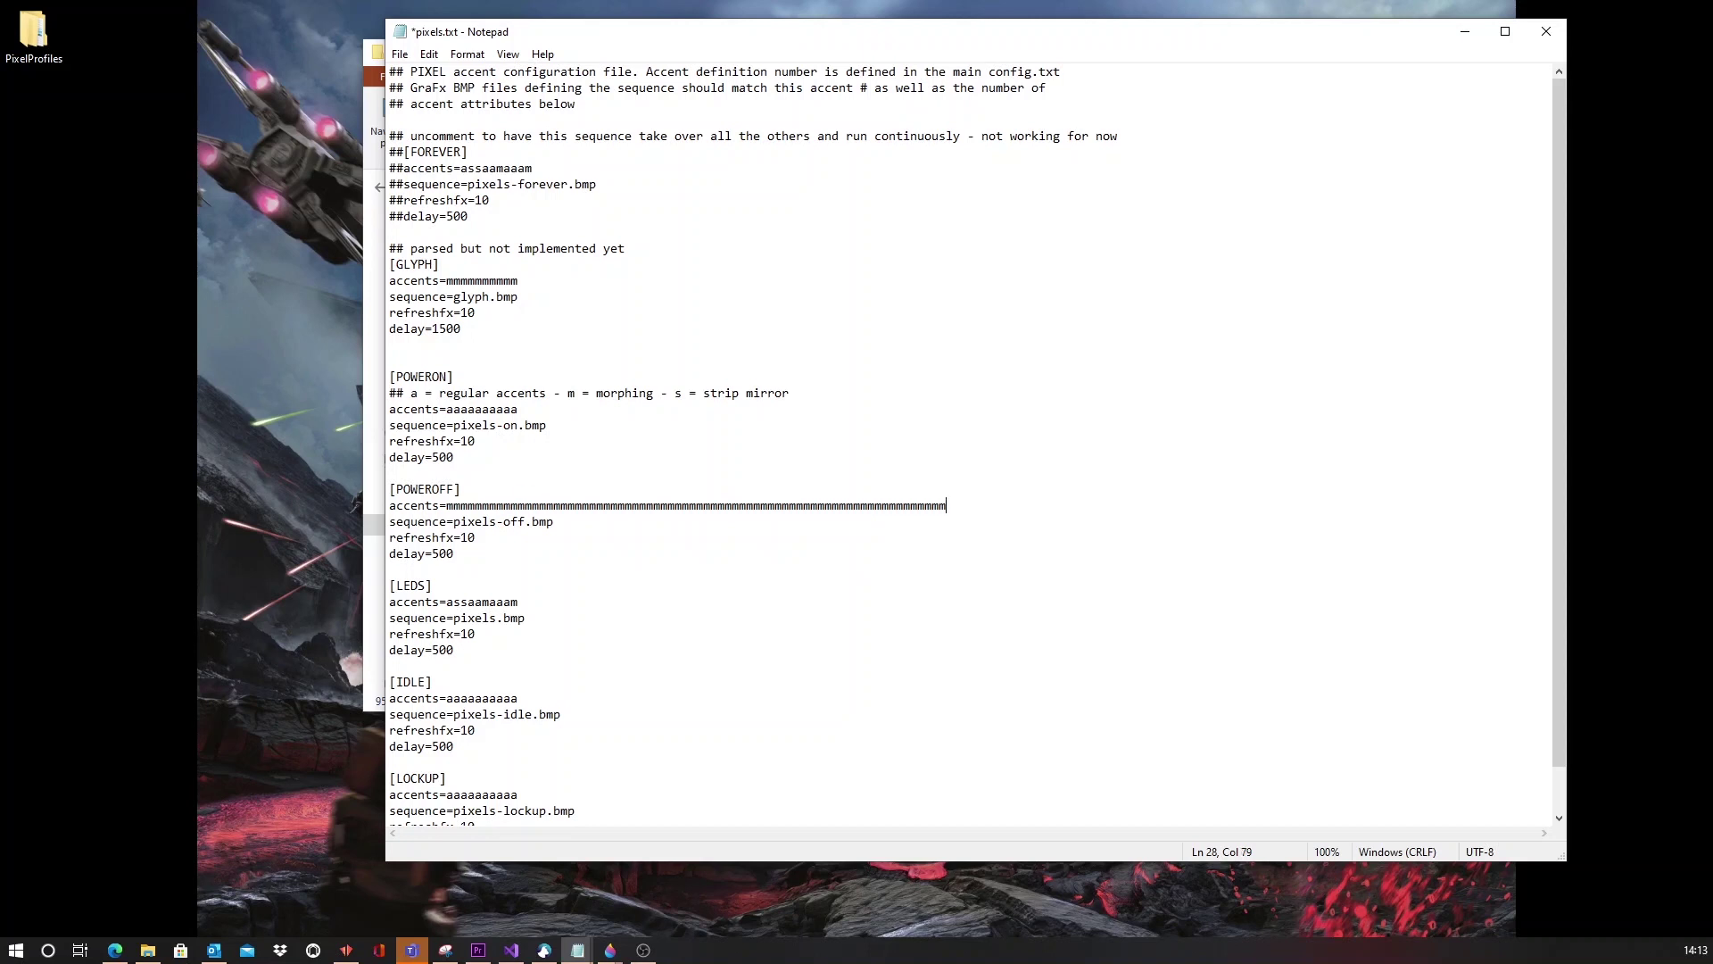
# Step: Replace the POWERON and LEDS accents values with the long m run
pyautogui.hotkey('ctrl', 'v')
pyautogui.hotkey('ctrl', 'v')
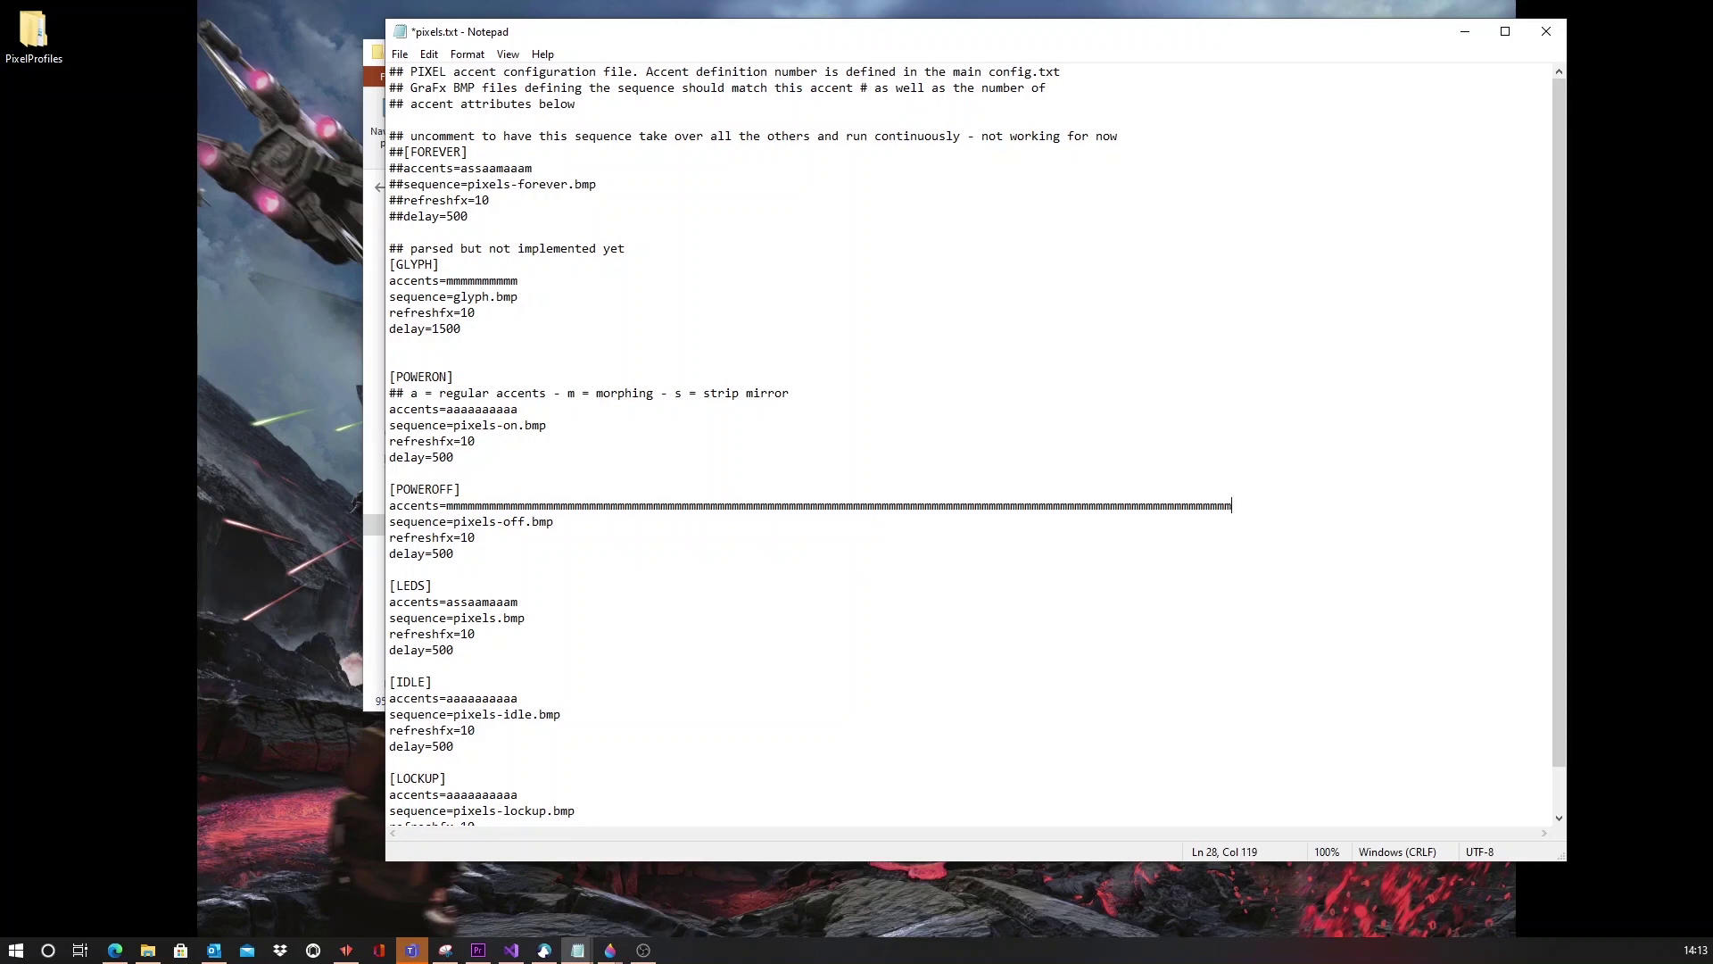
pyautogui.write('mmmm')
pyautogui.keyDown('shift'); pyautogui.click(445, 505); pyautogui.keyUp('shift')
pyautogui.click(446, 409)
pyautogui.keyDown('shift'); pyautogui.click(517, 409); pyautogui.keyUp('shift')
pyautogui.press('Delete')
pyautogui.hotkey('ctrl', 'v')
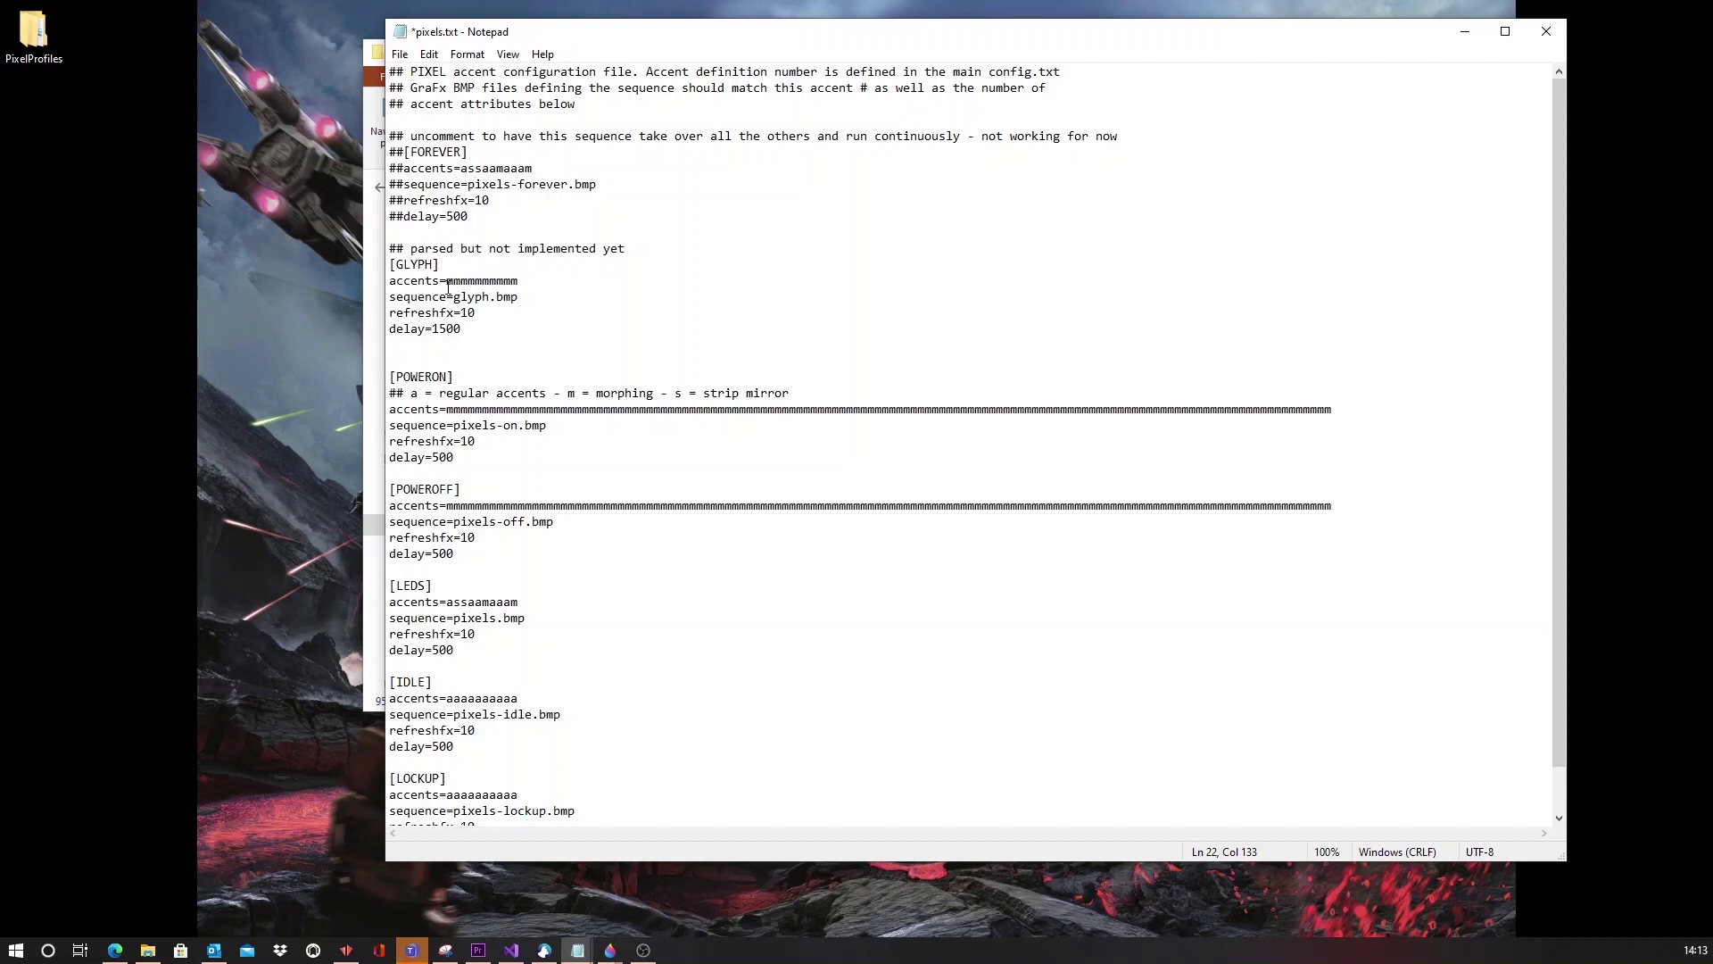
pyautogui.click(446, 601)
pyautogui.keyDown('shift'); pyautogui.click(527, 601); pyautogui.keyUp('shift')
pyautogui.hotkey('ctrl', 'v')
# Step: Paste the m run over the IDLE and LOCKUP accents values and save pixels.txt
pyautogui.click(446, 698)
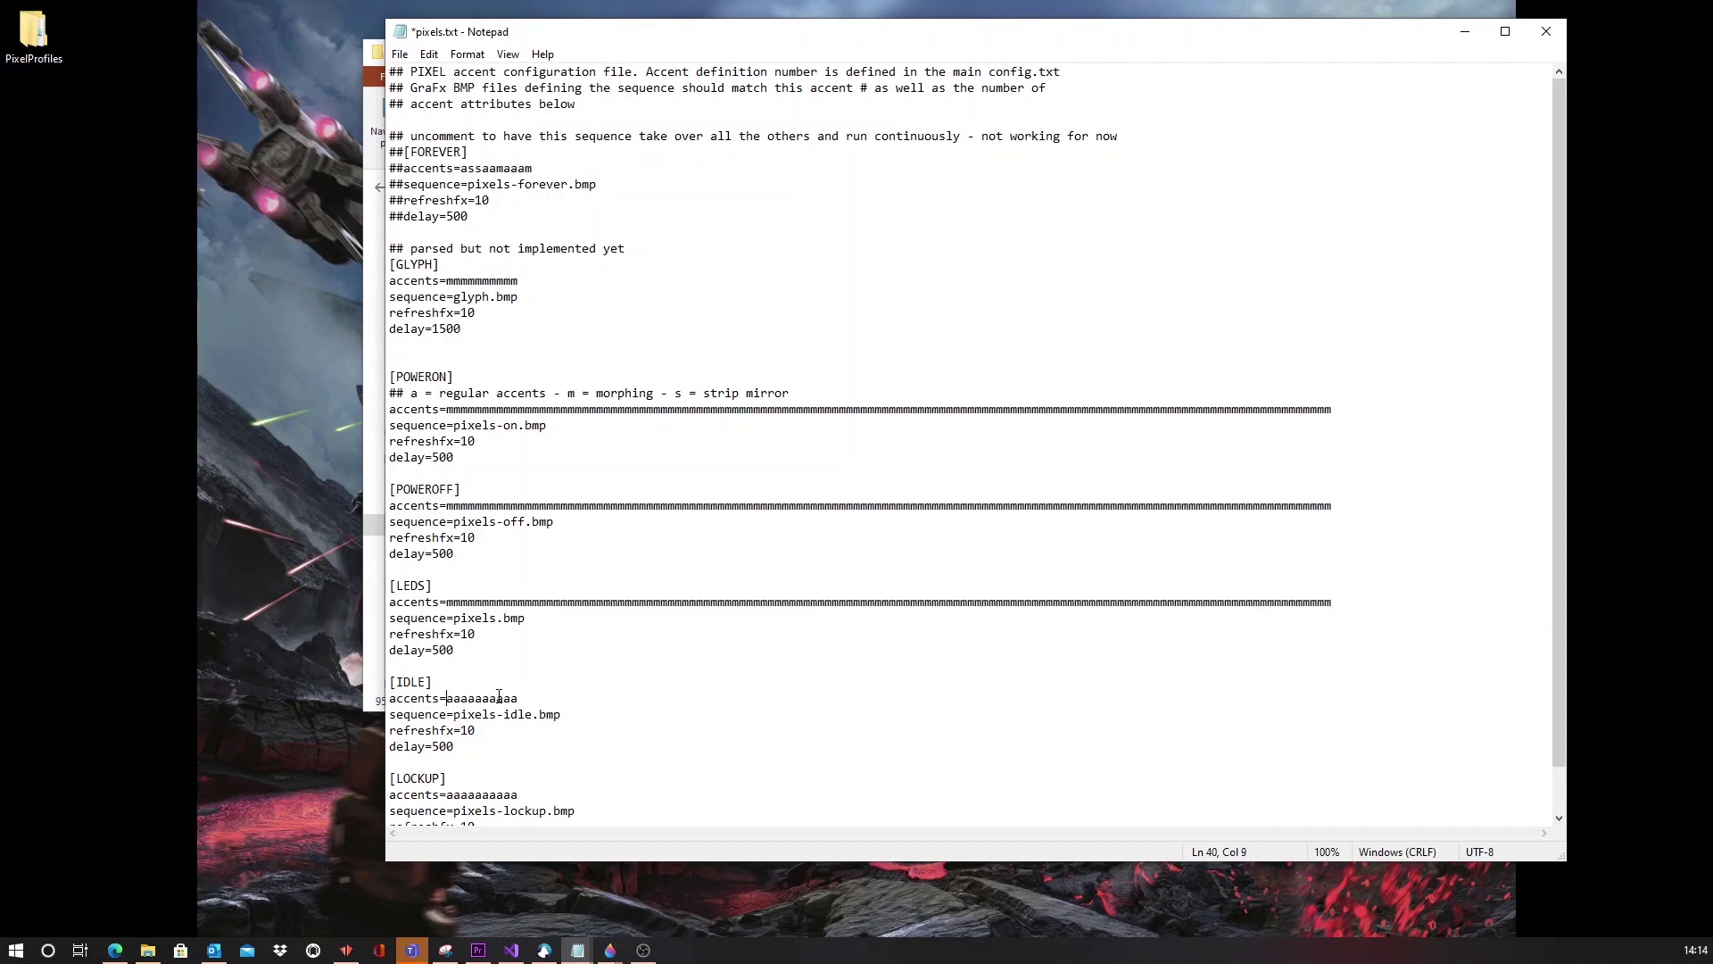
pyautogui.keyDown('shift'); pyautogui.click(534, 702); pyautogui.keyUp('shift')
pyautogui.hotkey('ctrl', 'v')
pyautogui.click(446, 794)
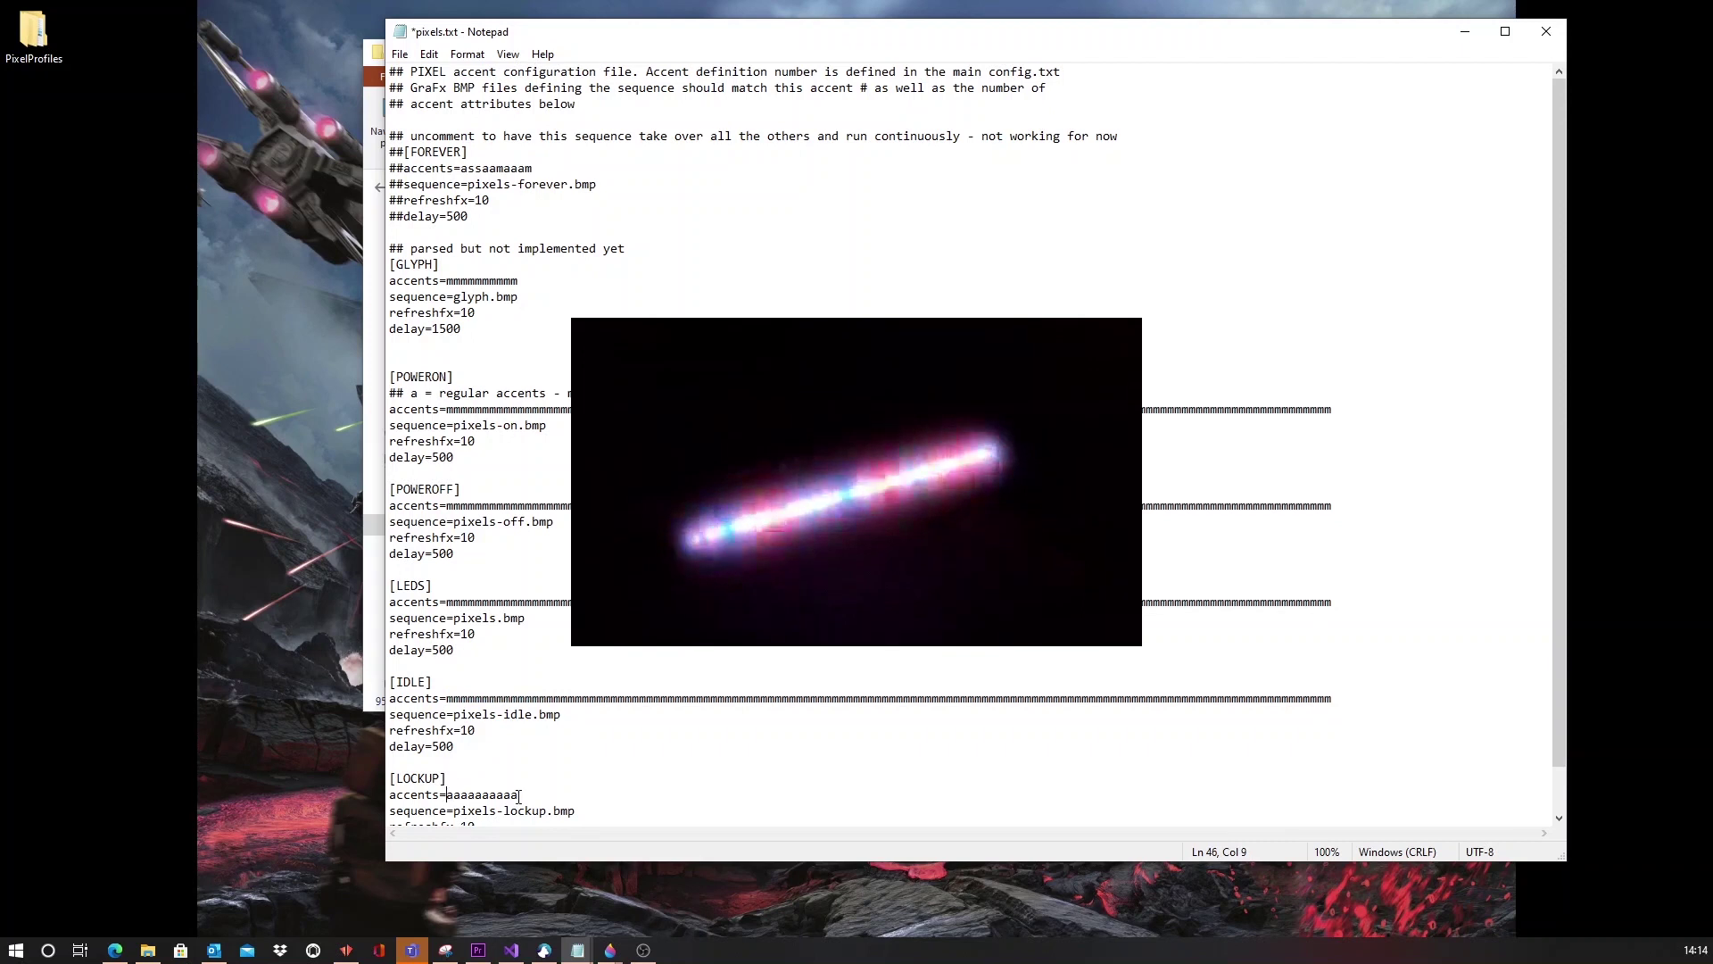
pyautogui.keyDown('shift'); pyautogui.click(527, 796); pyautogui.keyUp('shift')
pyautogui.hotkey('ctrl', 'v')
pyautogui.scroll(-1, 528, 776)
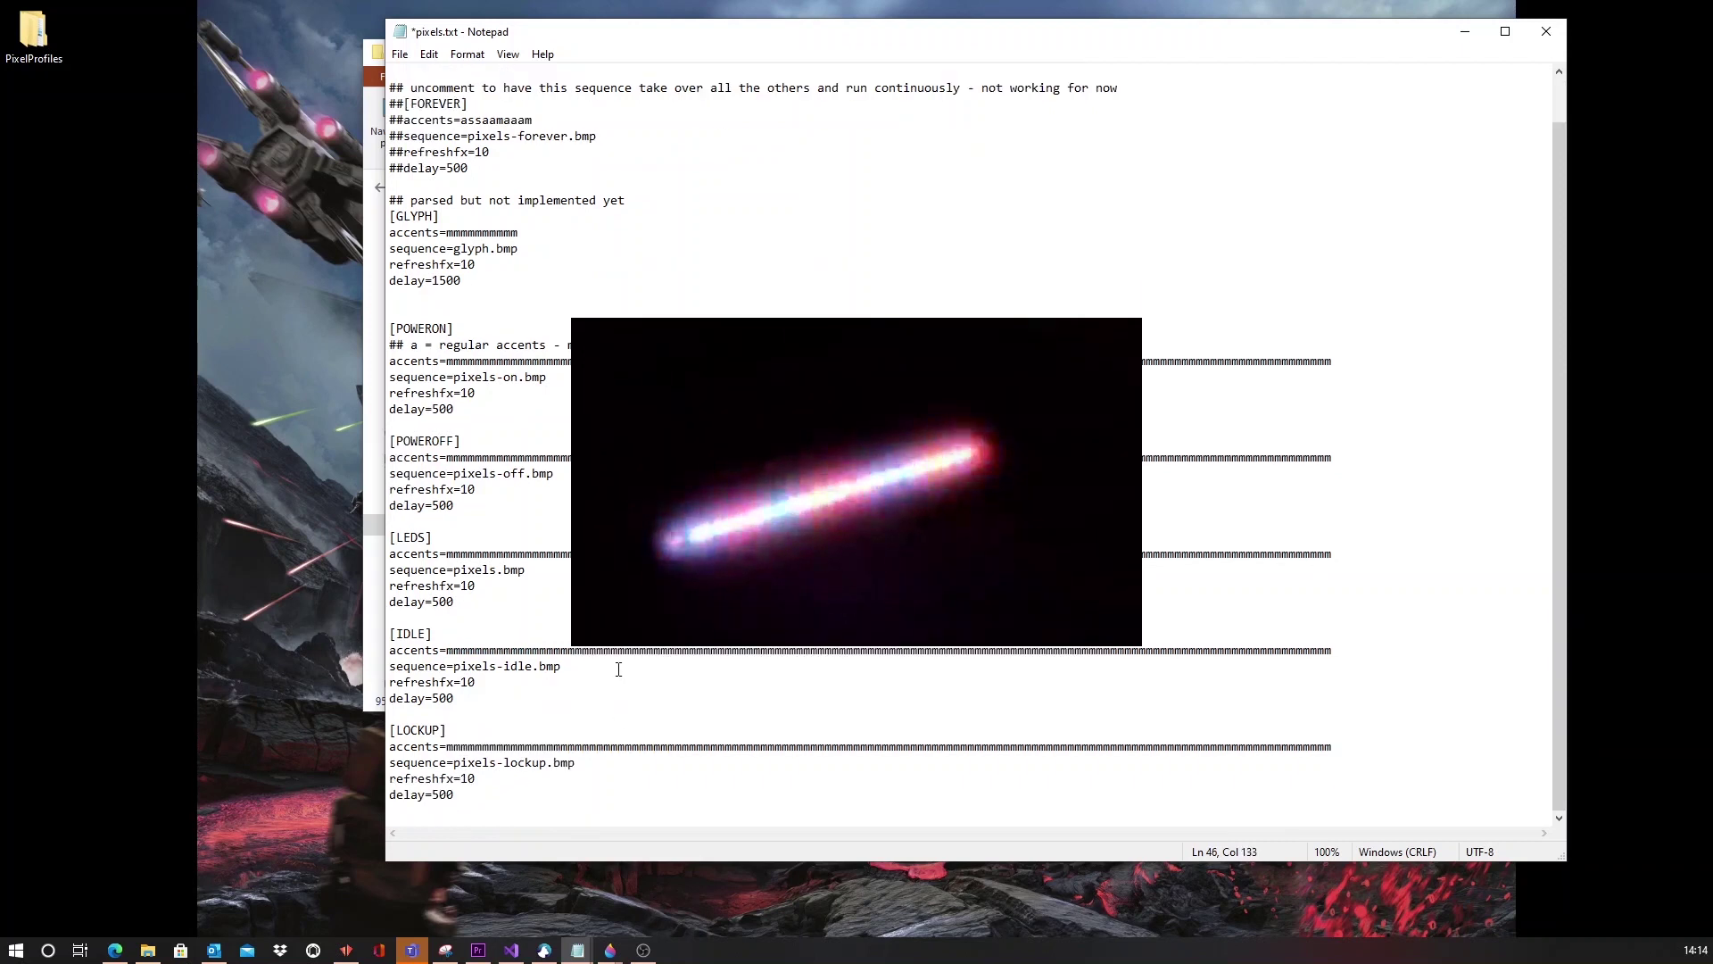
pyautogui.hotkey('ctrl', 's')
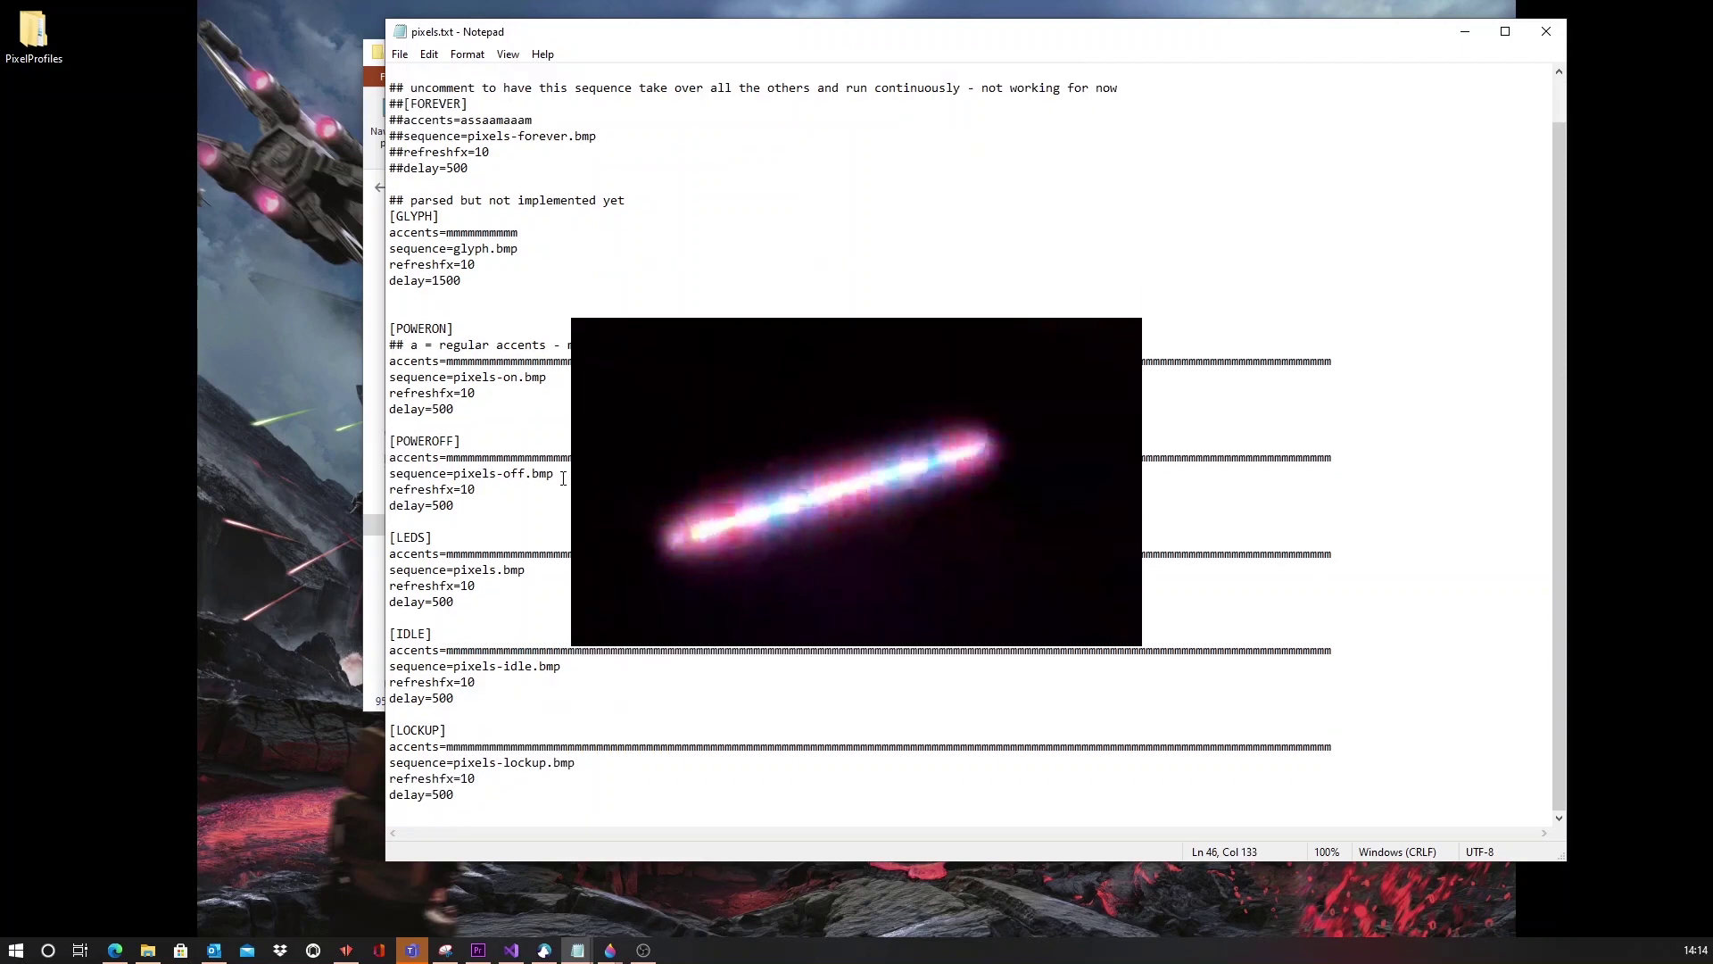
# Step: Highlight the POWERON sequence file name and the POWEROFF sequence and refresh lines
pyautogui.scroll(1, 494, 456)
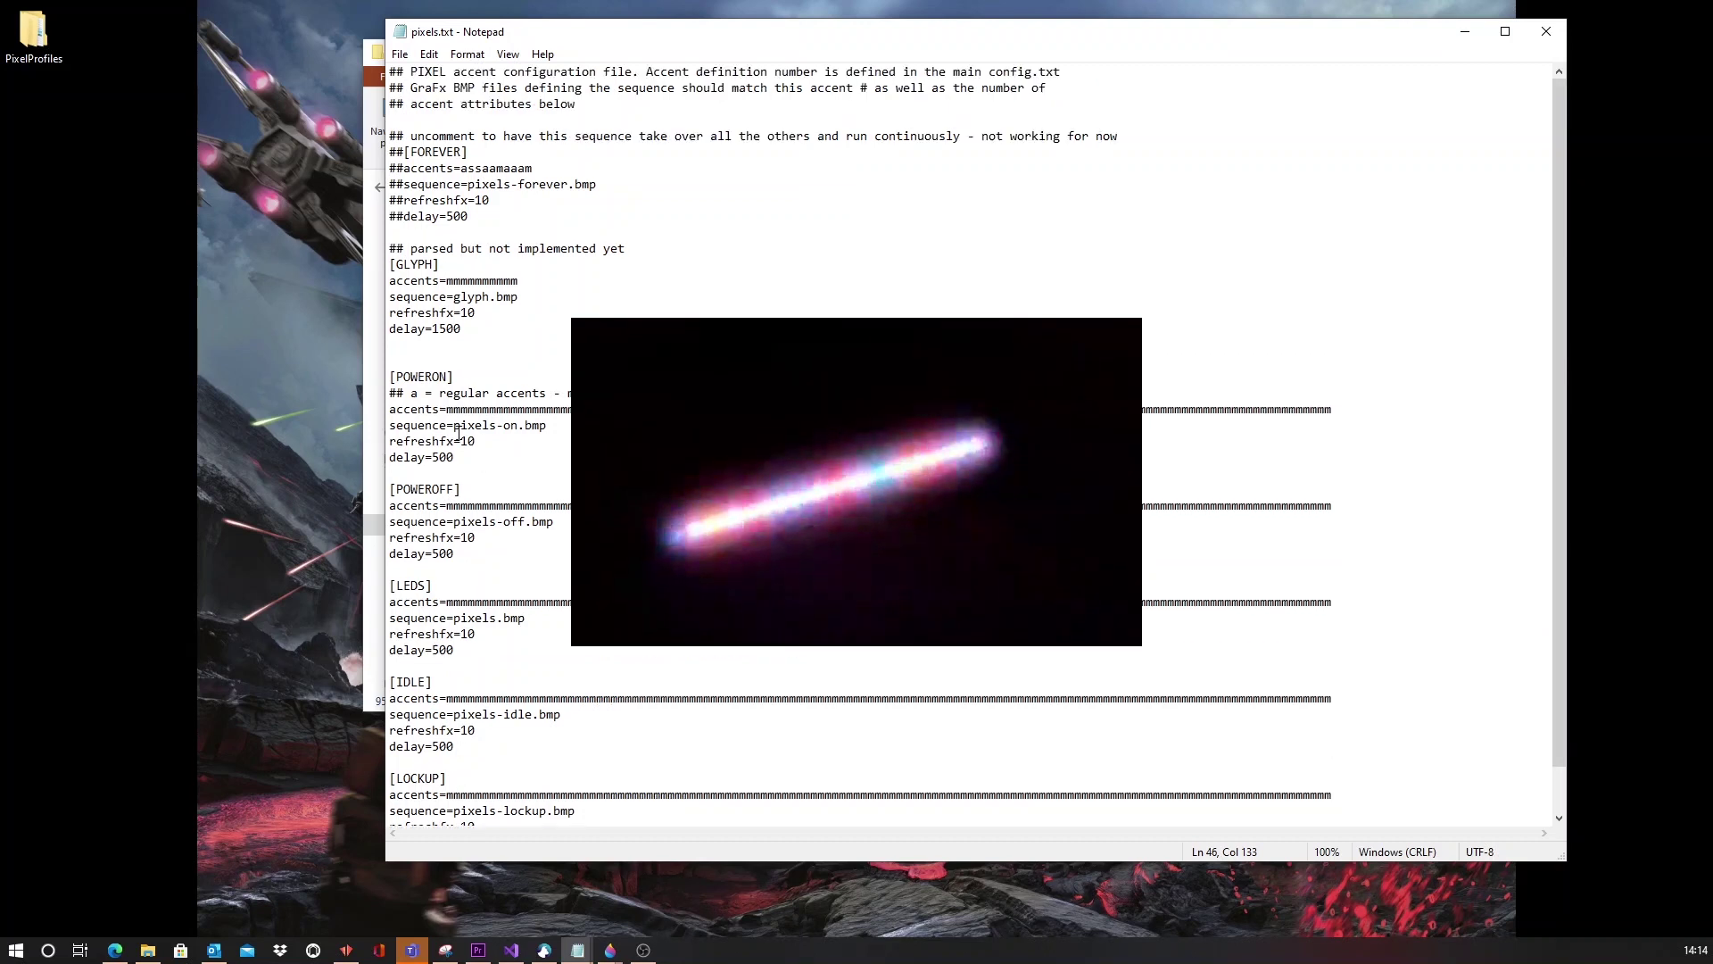
pyautogui.moveTo(454, 425); pyautogui.dragTo(569, 421)
pyautogui.moveTo(454, 521); pyautogui.dragTo(554, 530)
pyautogui.press('Right')
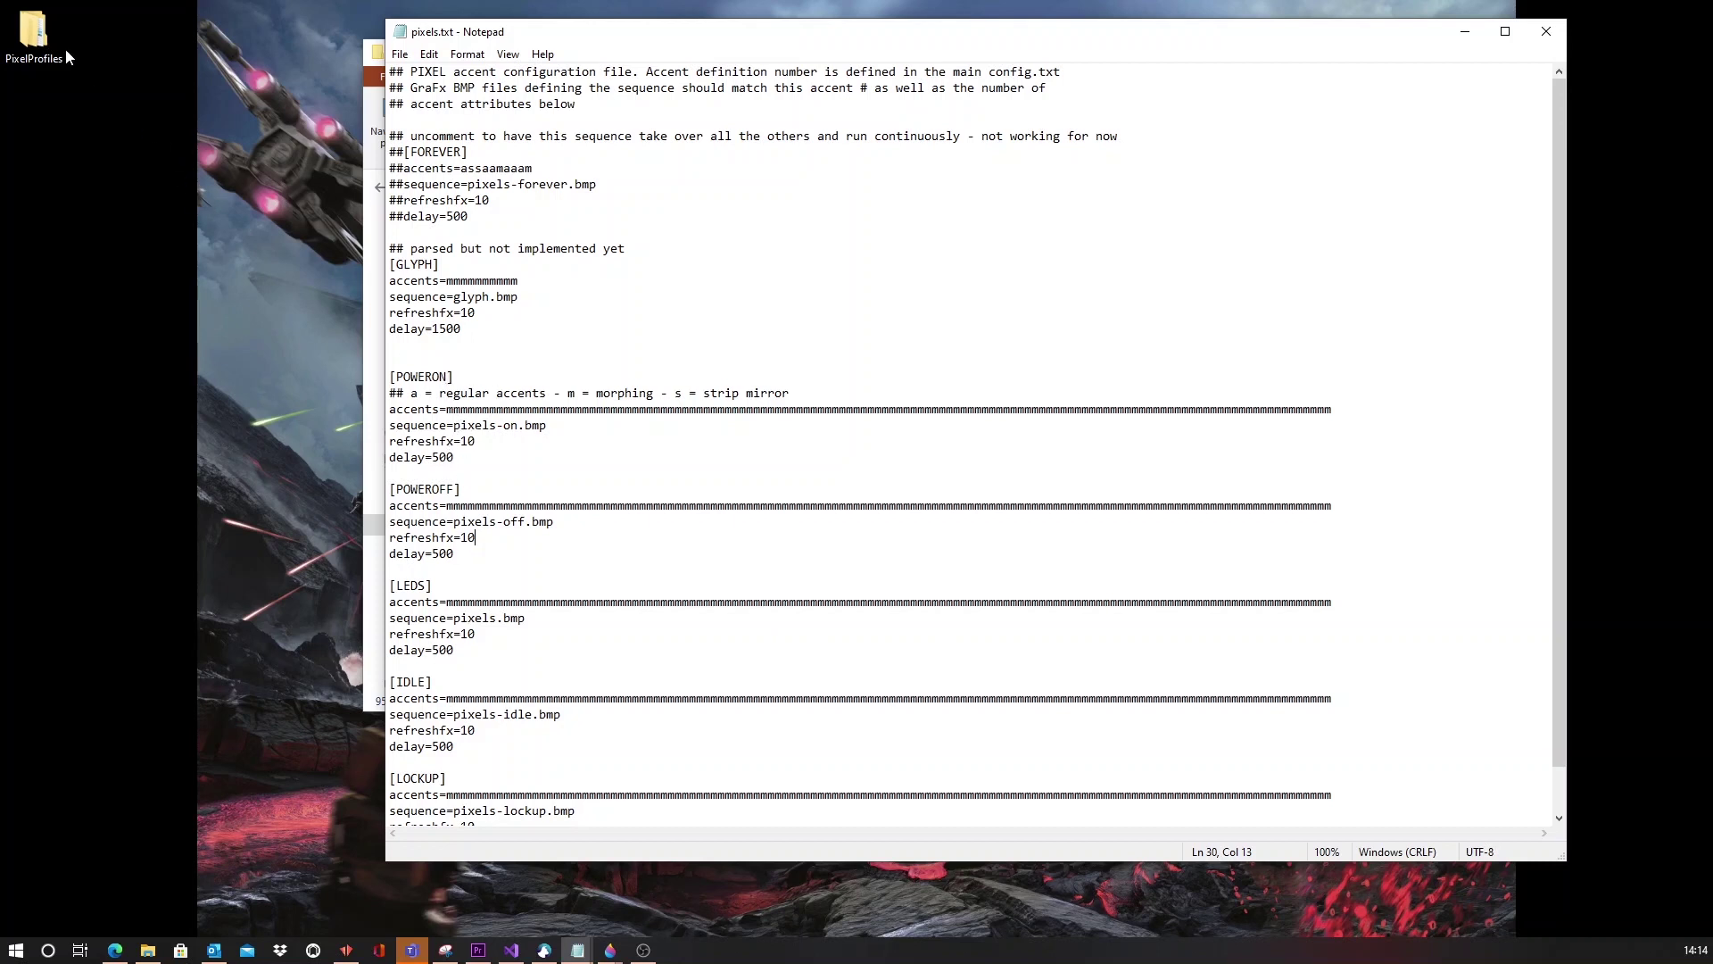
# Step: Open PixelProfiles > Ignitions and copy the pixels-faulty_ignition.bmp file name
pyautogui.doubleClick(33, 34)
pyautogui.doubleClick(684, 286)
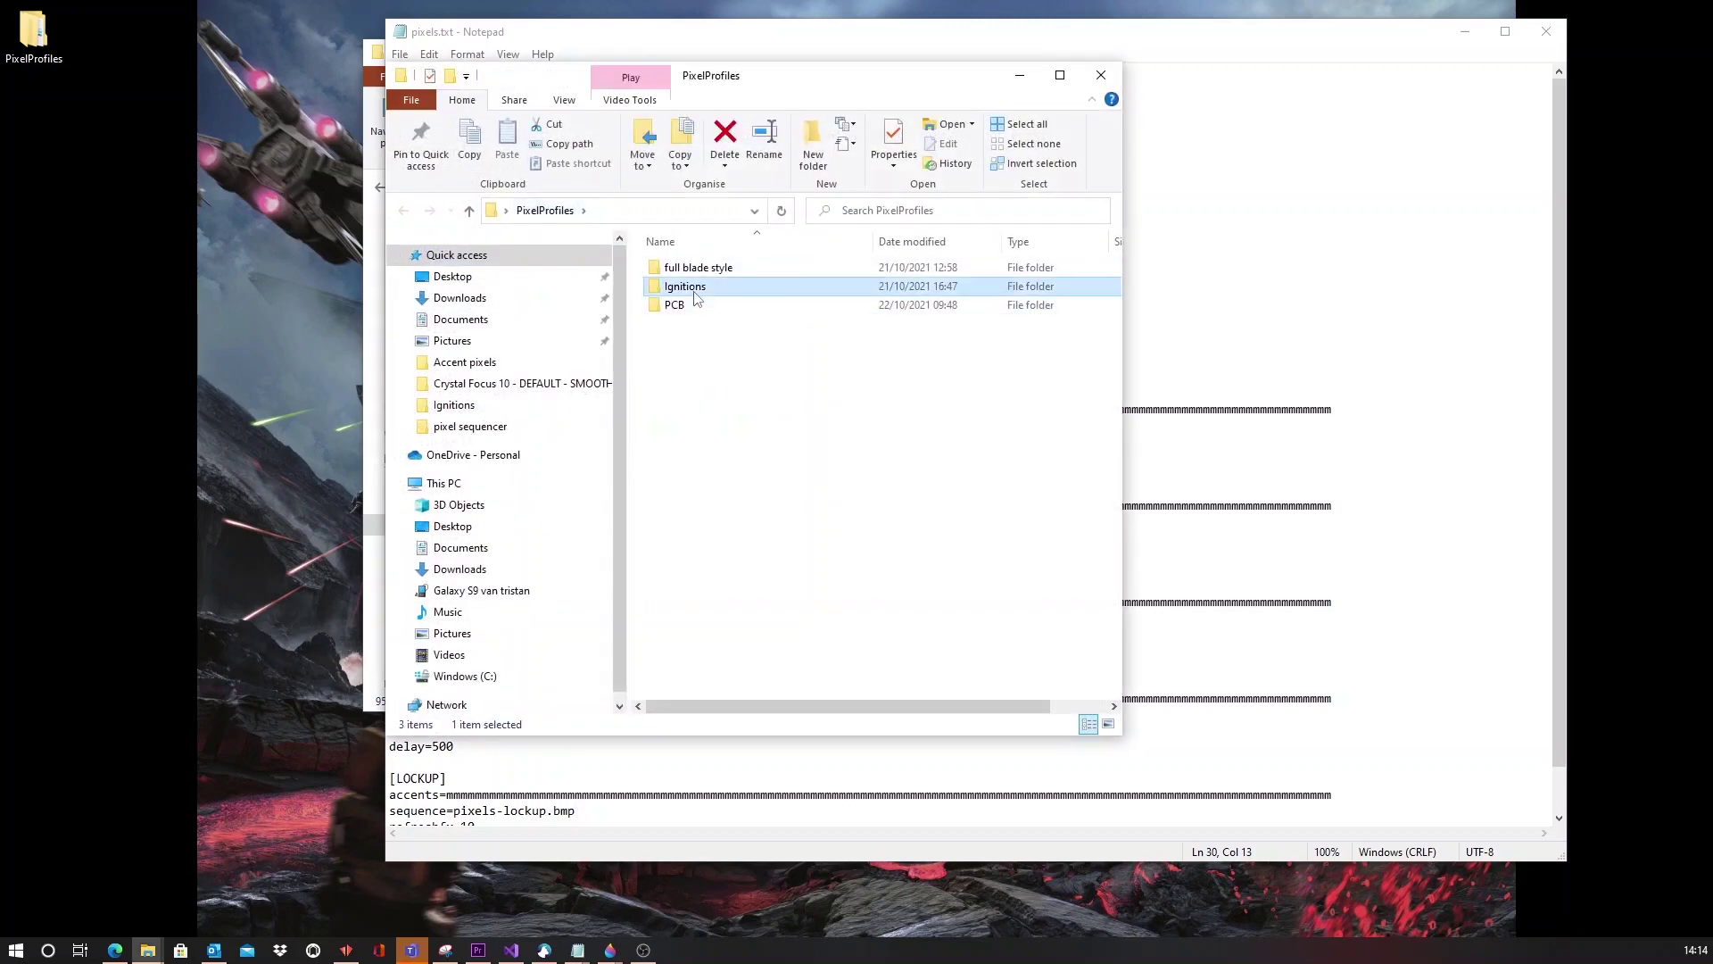
pyautogui.doubleClick(891, 332)
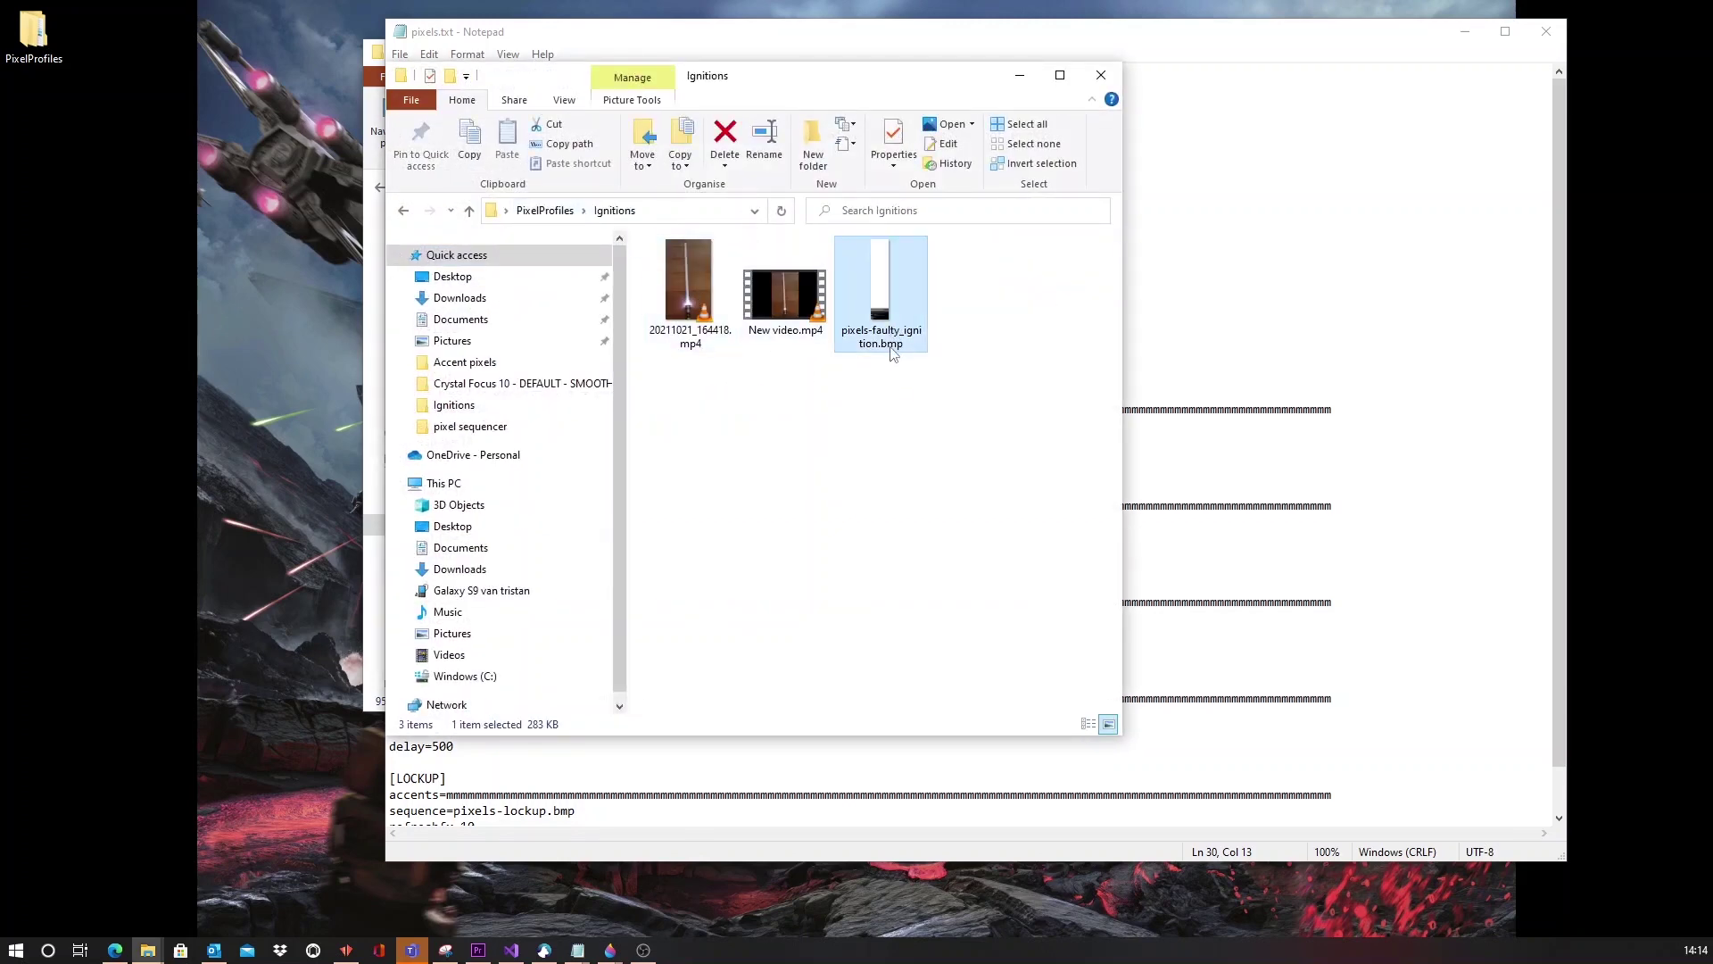
pyautogui.click(893, 350)
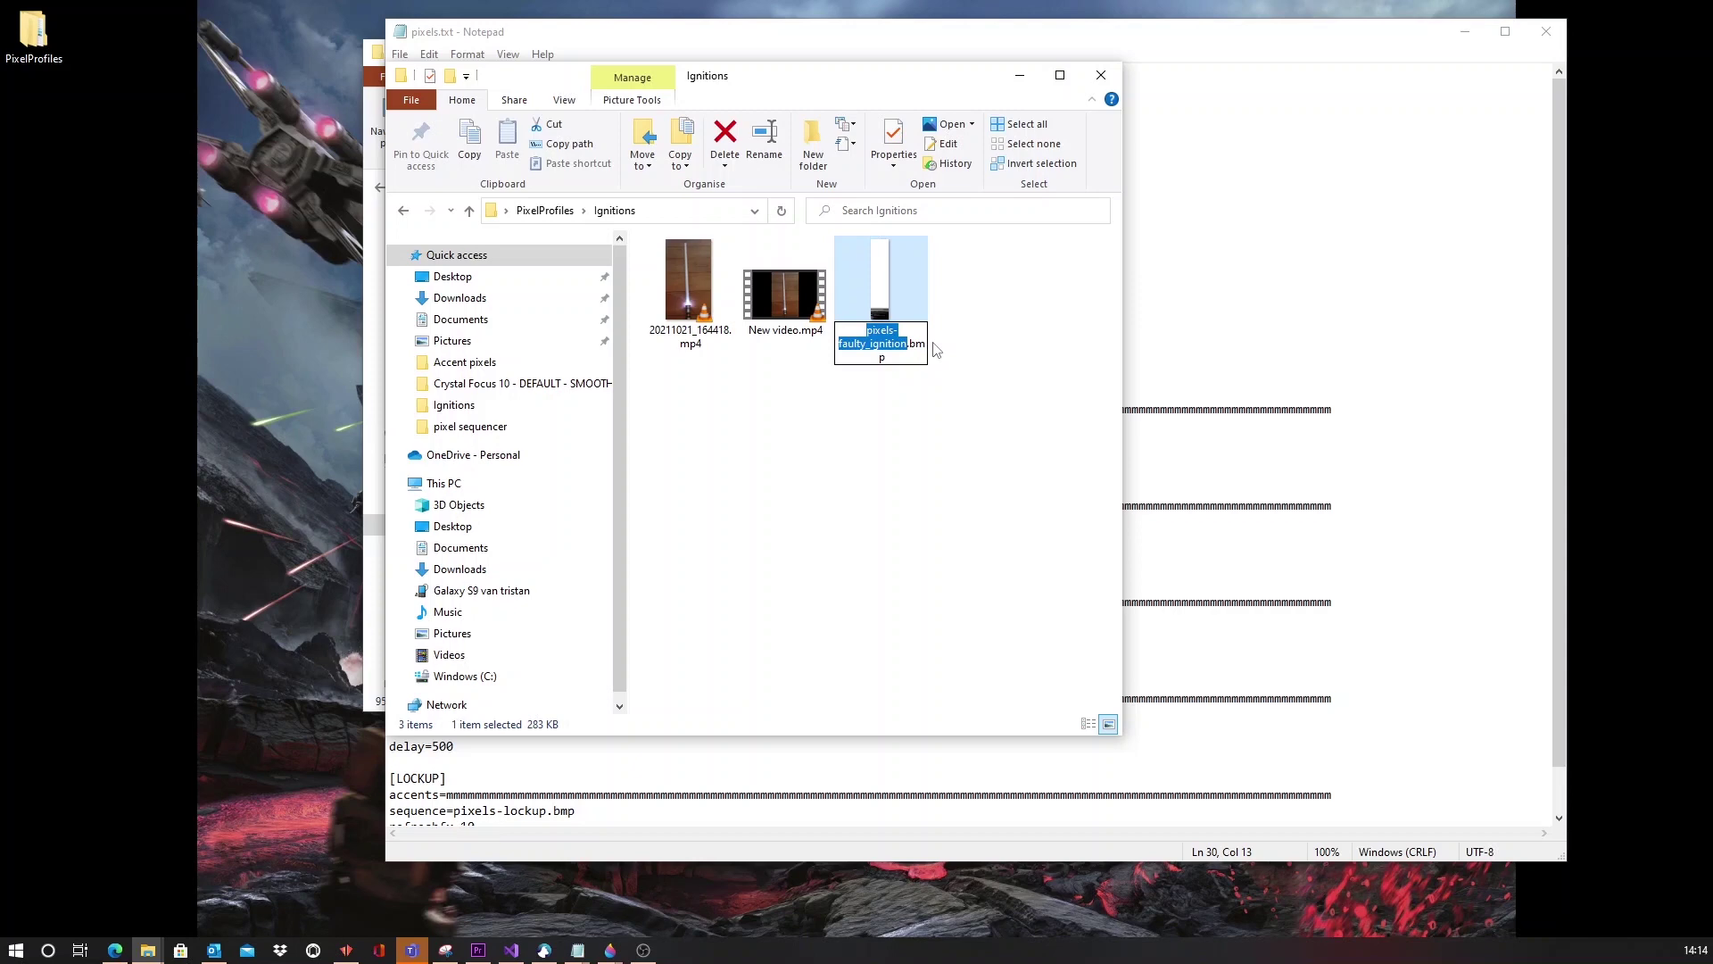
pyautogui.hotkey('ctrl', 'a')
pyautogui.hotkey('ctrl', 'c')
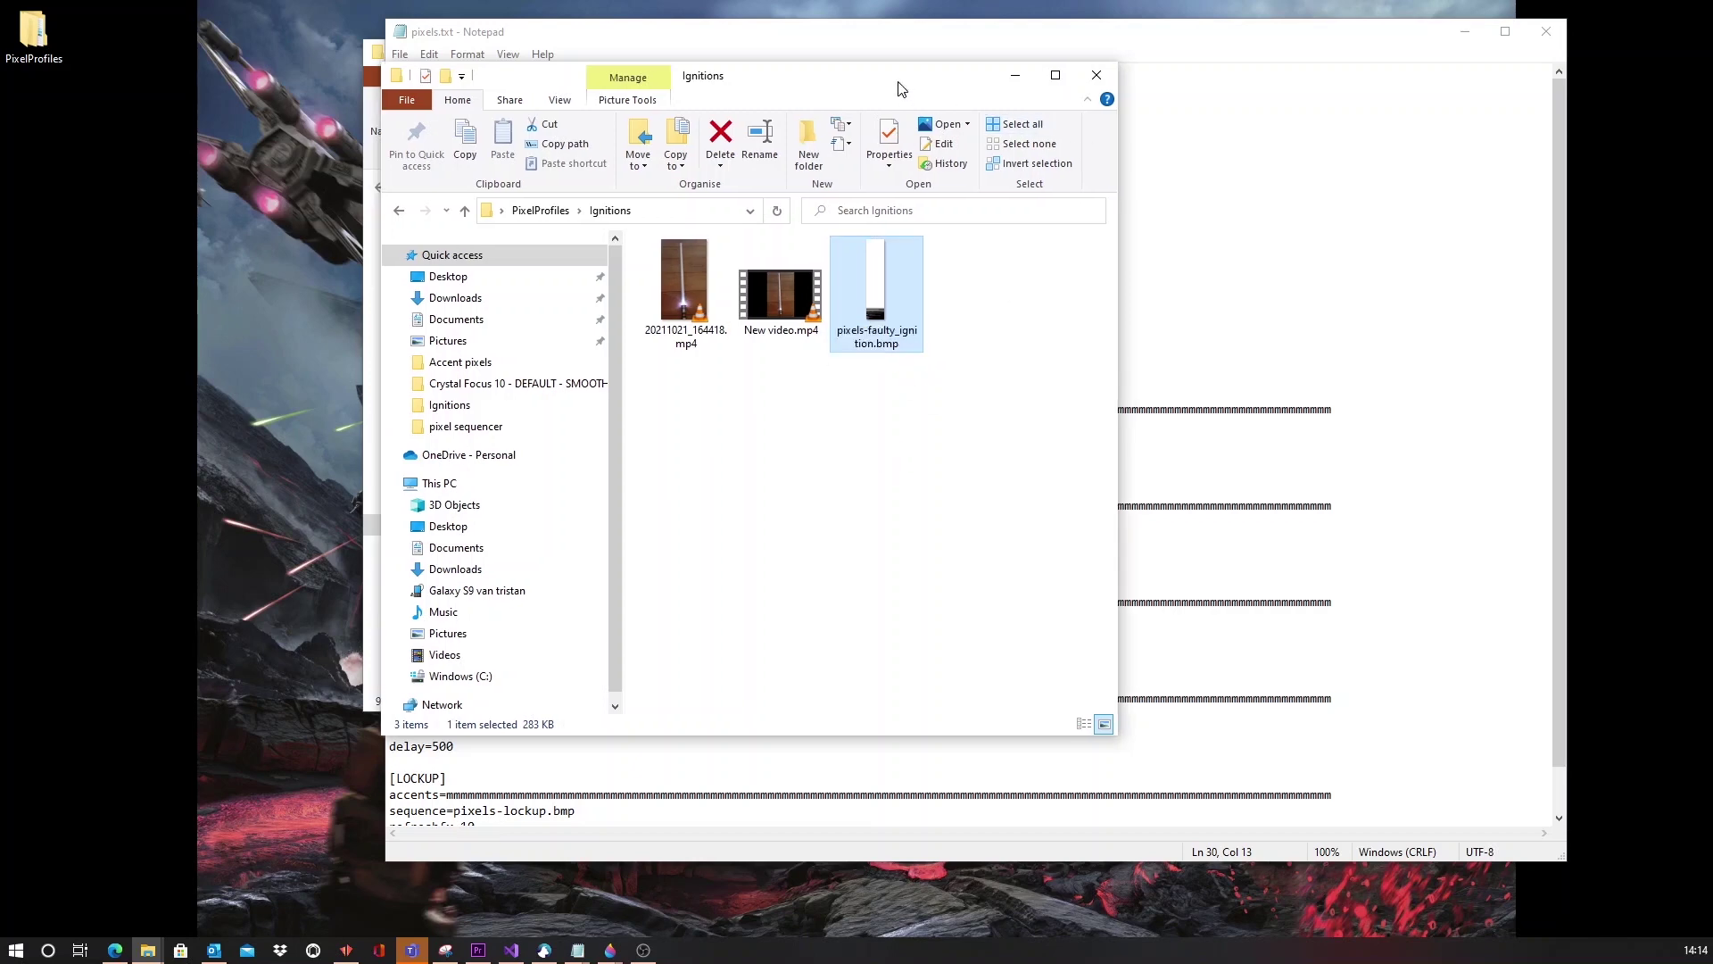
# Step: Replace pixels-on.bmp on the POWERON sequence line with pixels-faulty_ignition.bmp and save
pyautogui.click(912, 34)
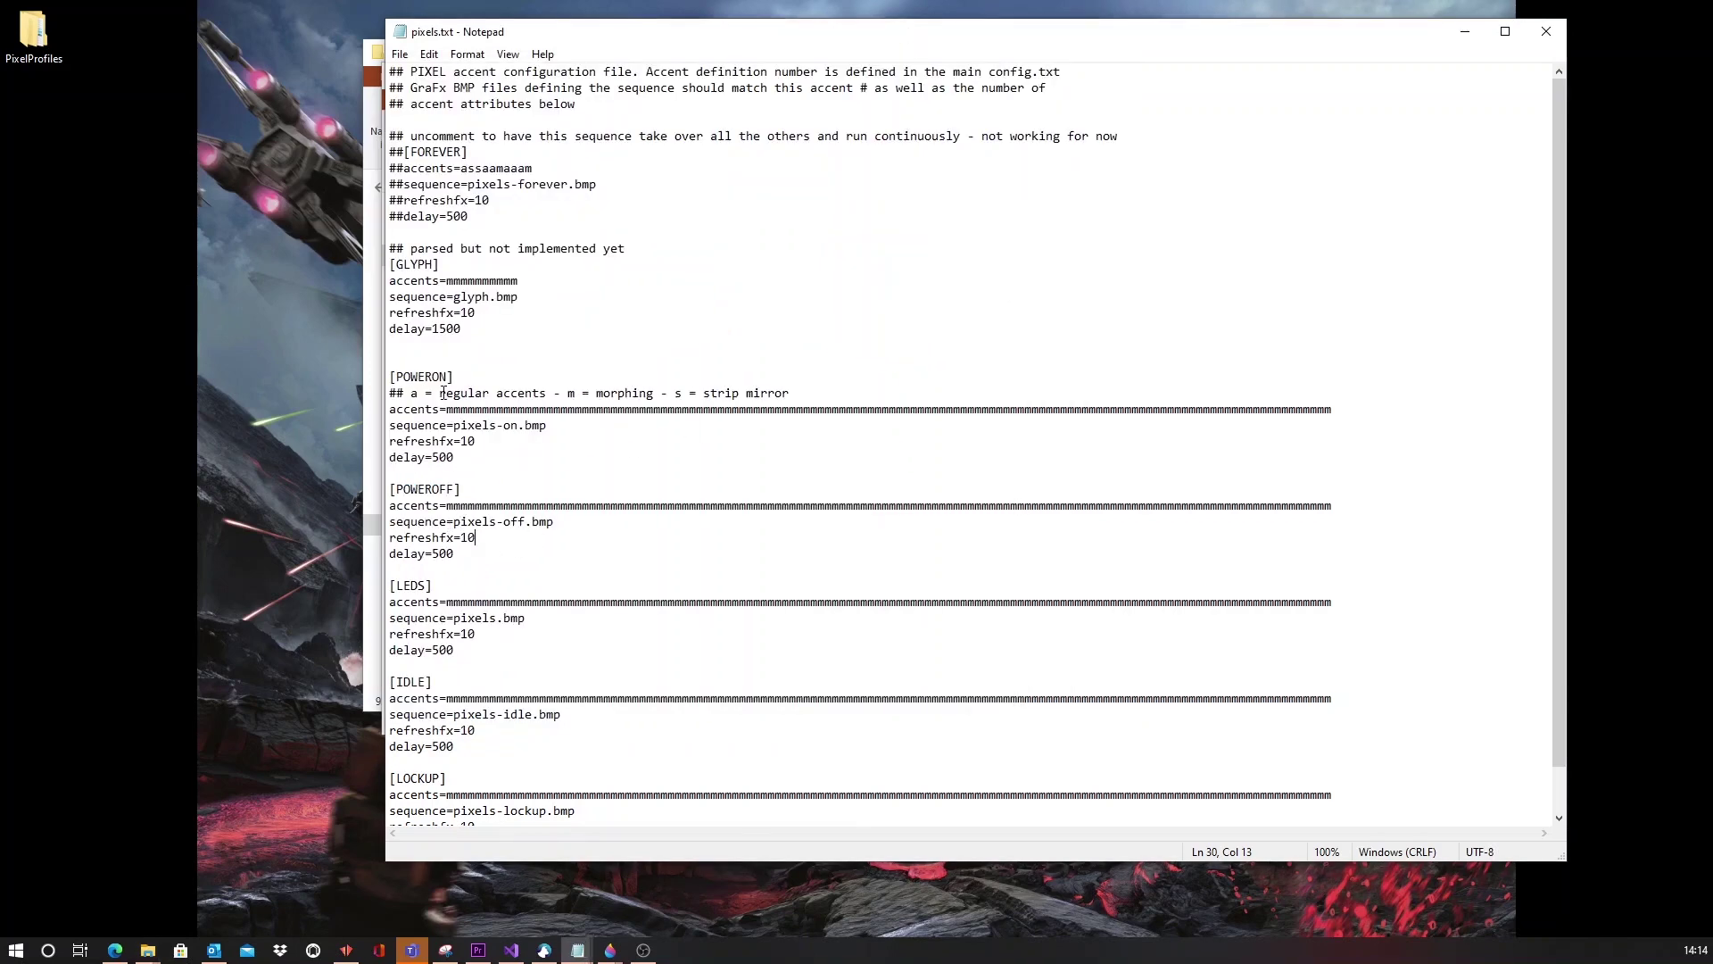
pyautogui.keyDown('shift'); pyautogui.click(562, 434); pyautogui.keyUp('shift')
pyautogui.hotkey('ctrl', 'v')
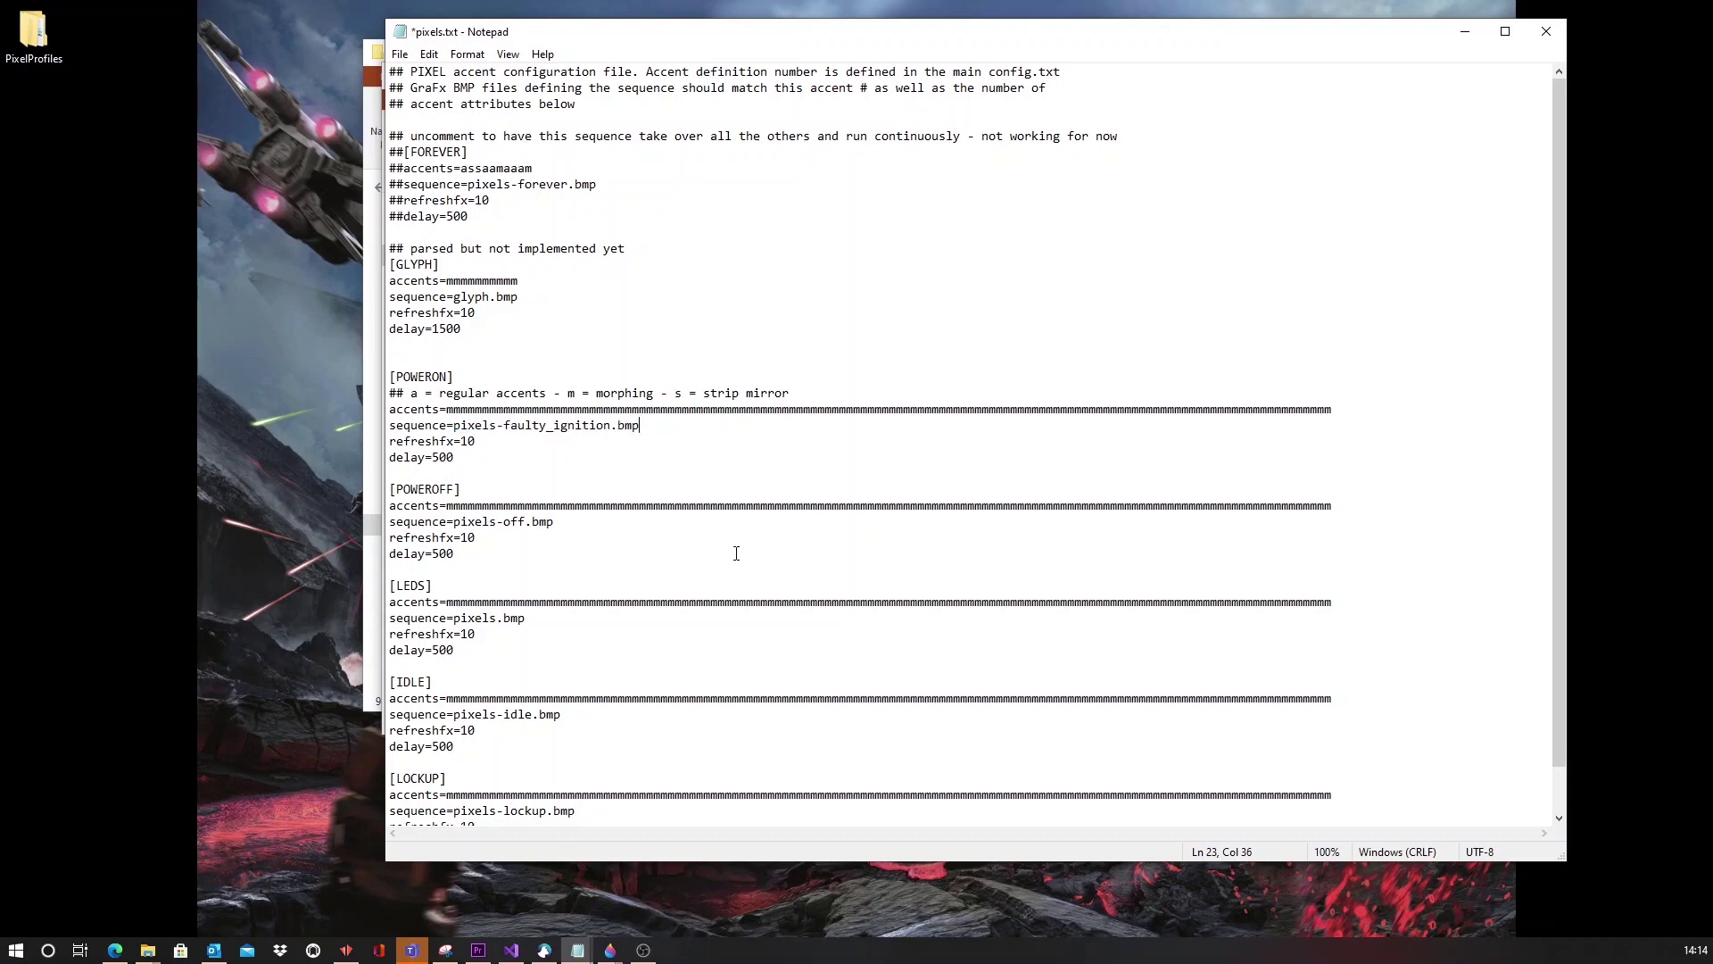
pyautogui.hotkey('ctrl', 's')
pyautogui.moveTo(969, 38); pyautogui.dragTo(990, 201)
# Step: Paste pixels-faulty_ignition.bmp into the 1-NIGHTFALL folder
pyautogui.click(910, 80)
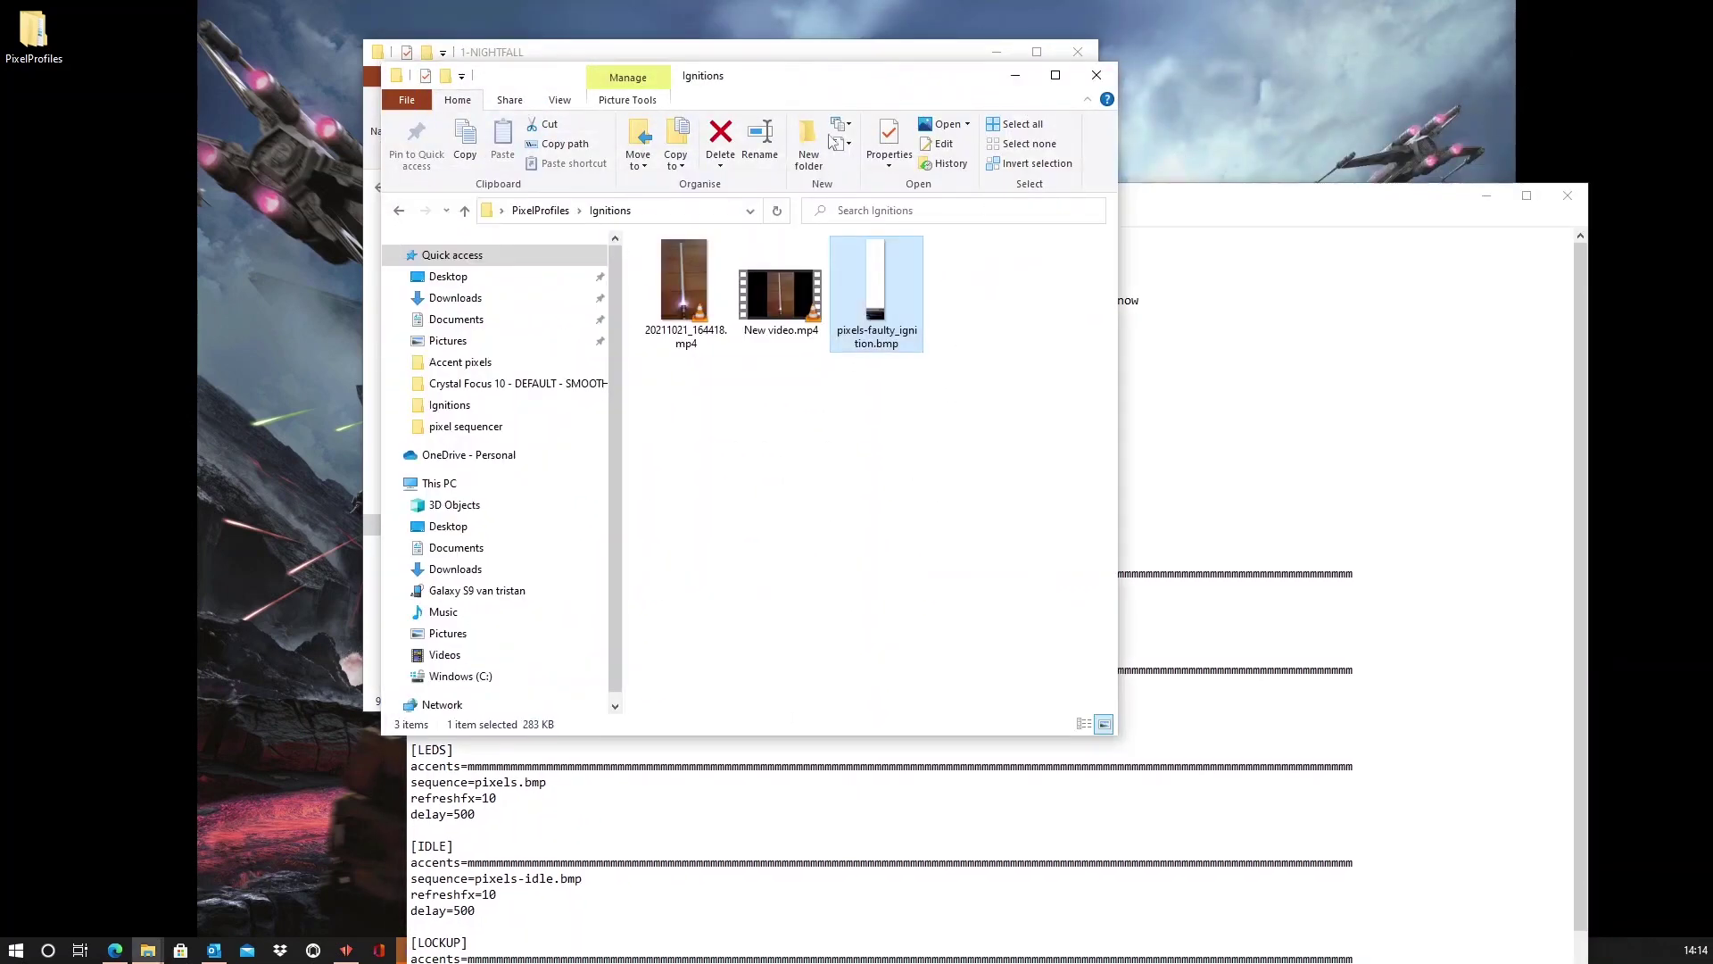
pyautogui.click(851, 55)
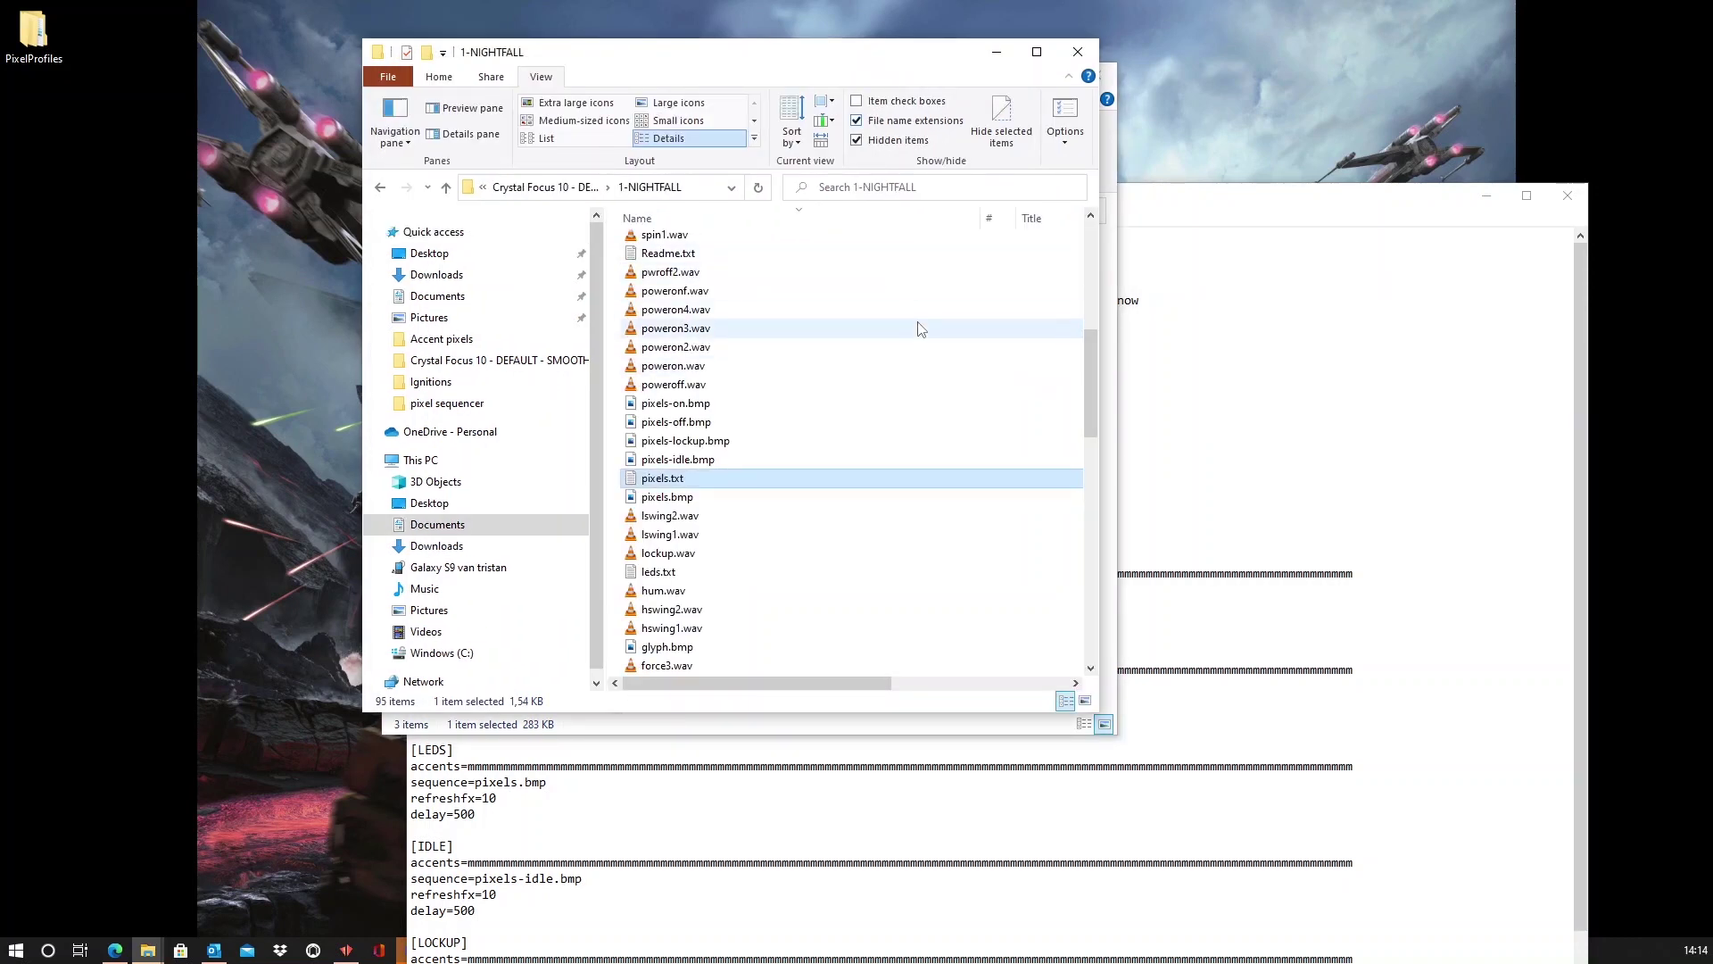
pyautogui.hotkey('ctrl', 'v')
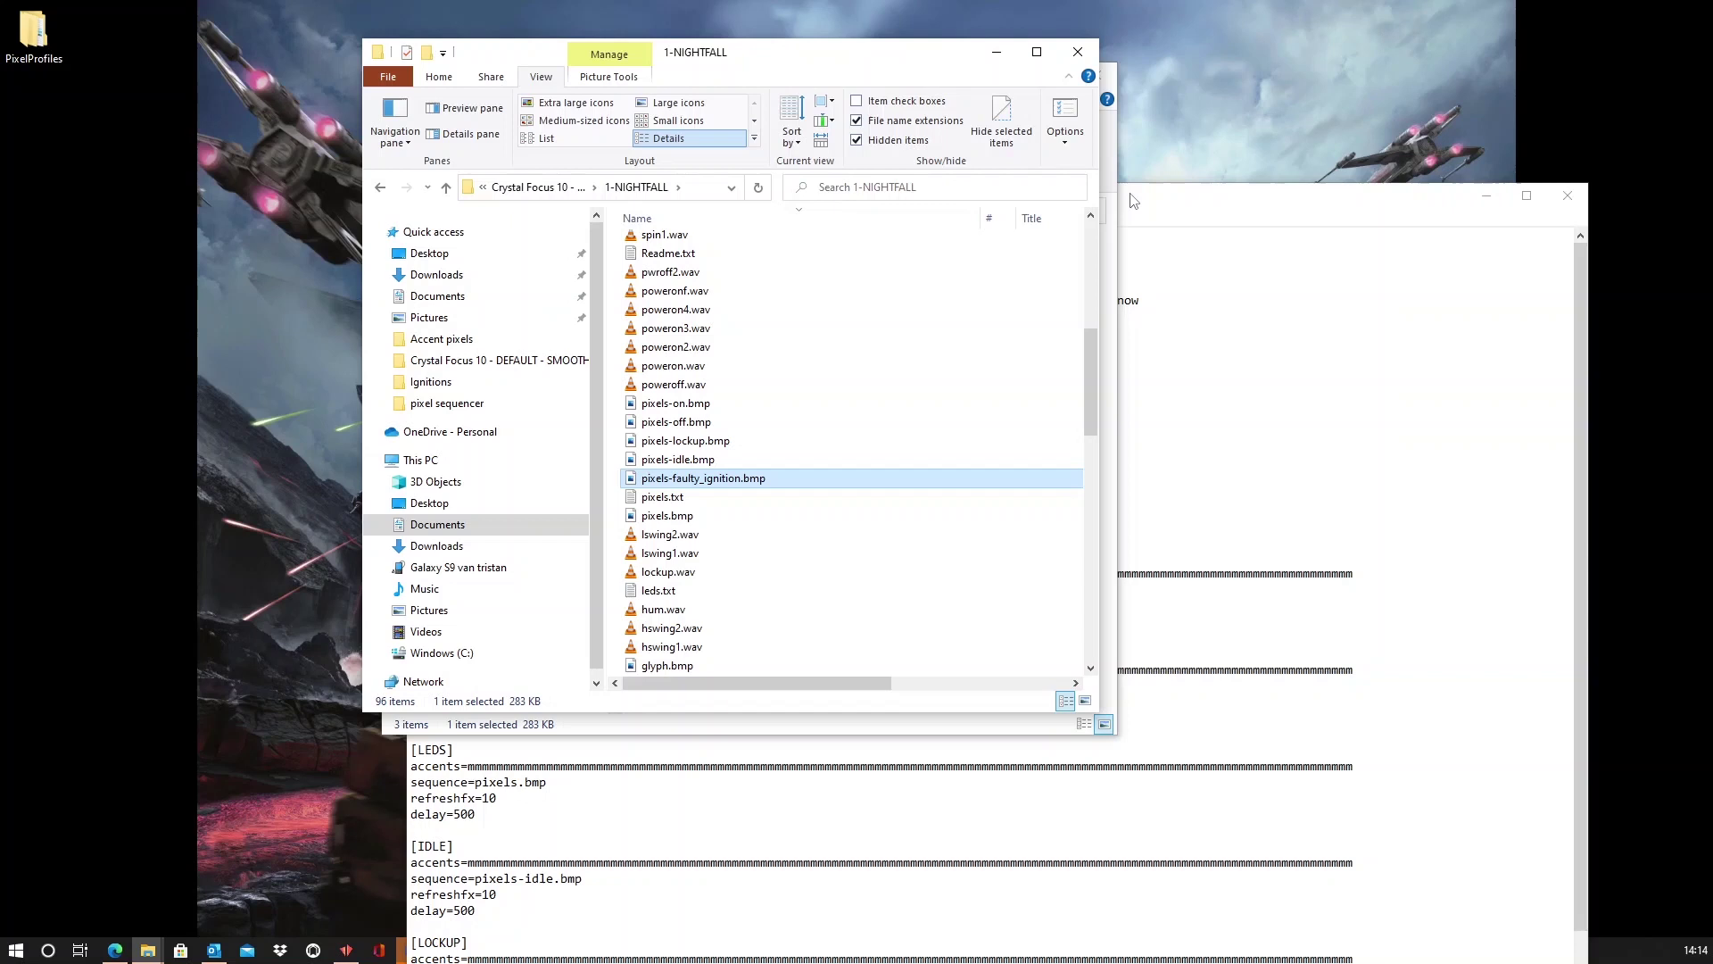
# Step: Change the POWERON delay from 500 to 75 in pixels.txt and save
pyautogui.click(1160, 203)
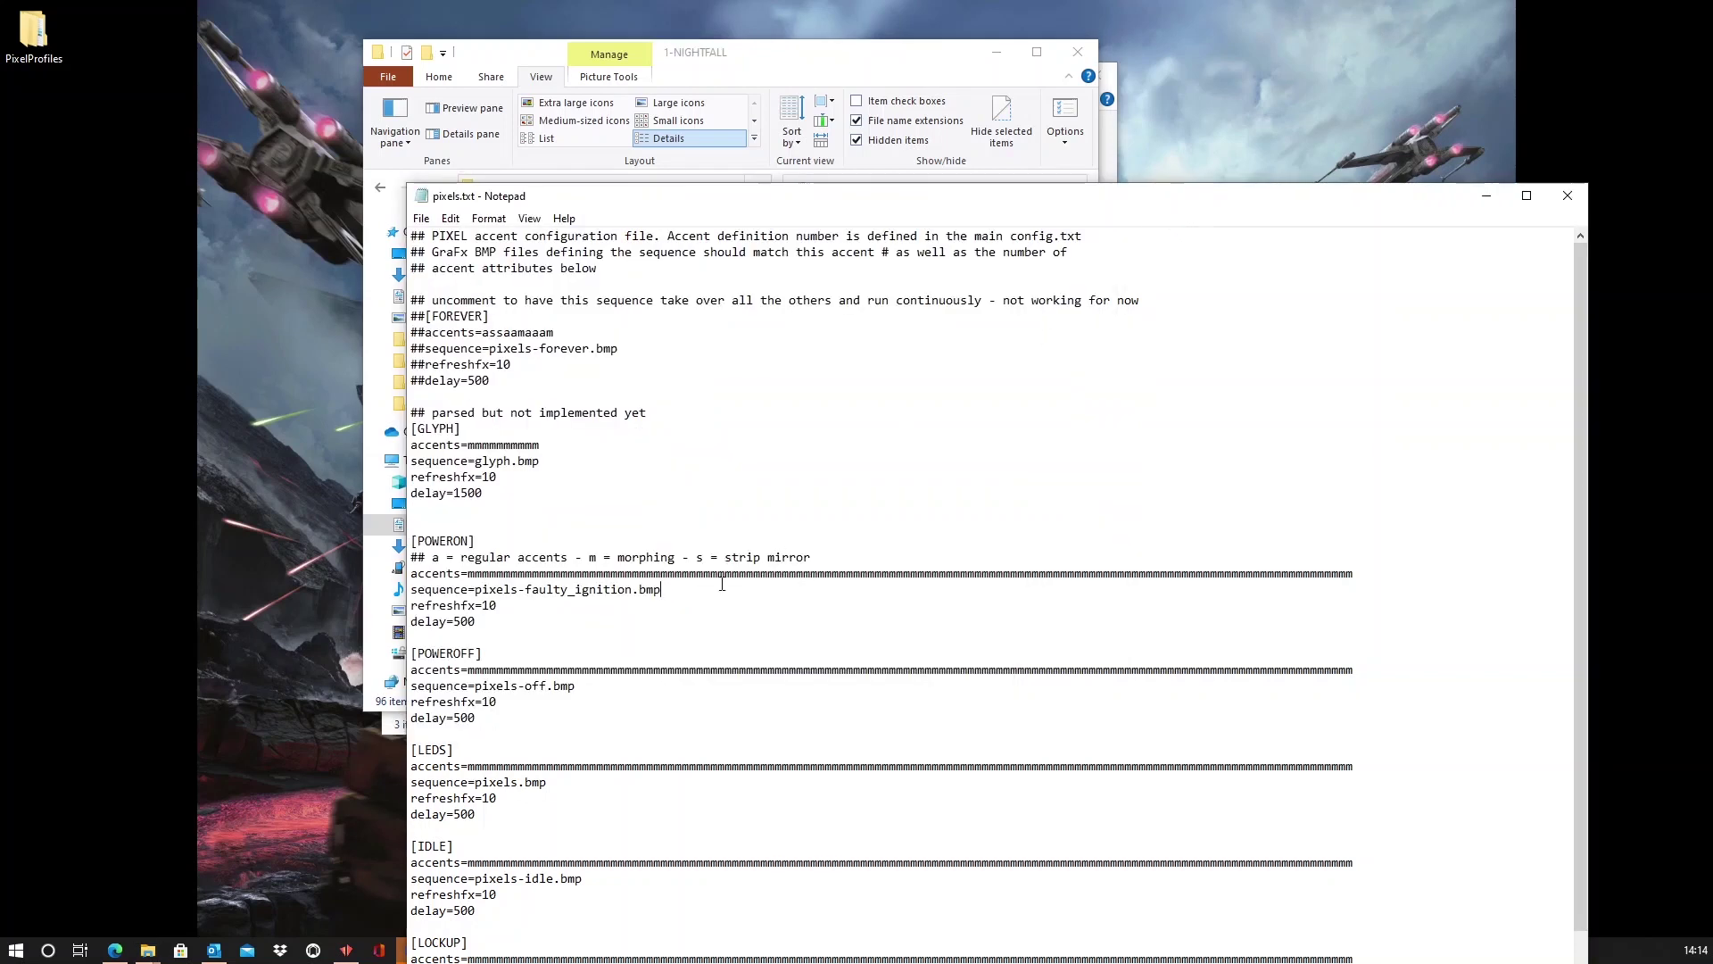
pyautogui.moveTo(457, 621); pyautogui.dragTo(484, 623)
pyautogui.write('75')
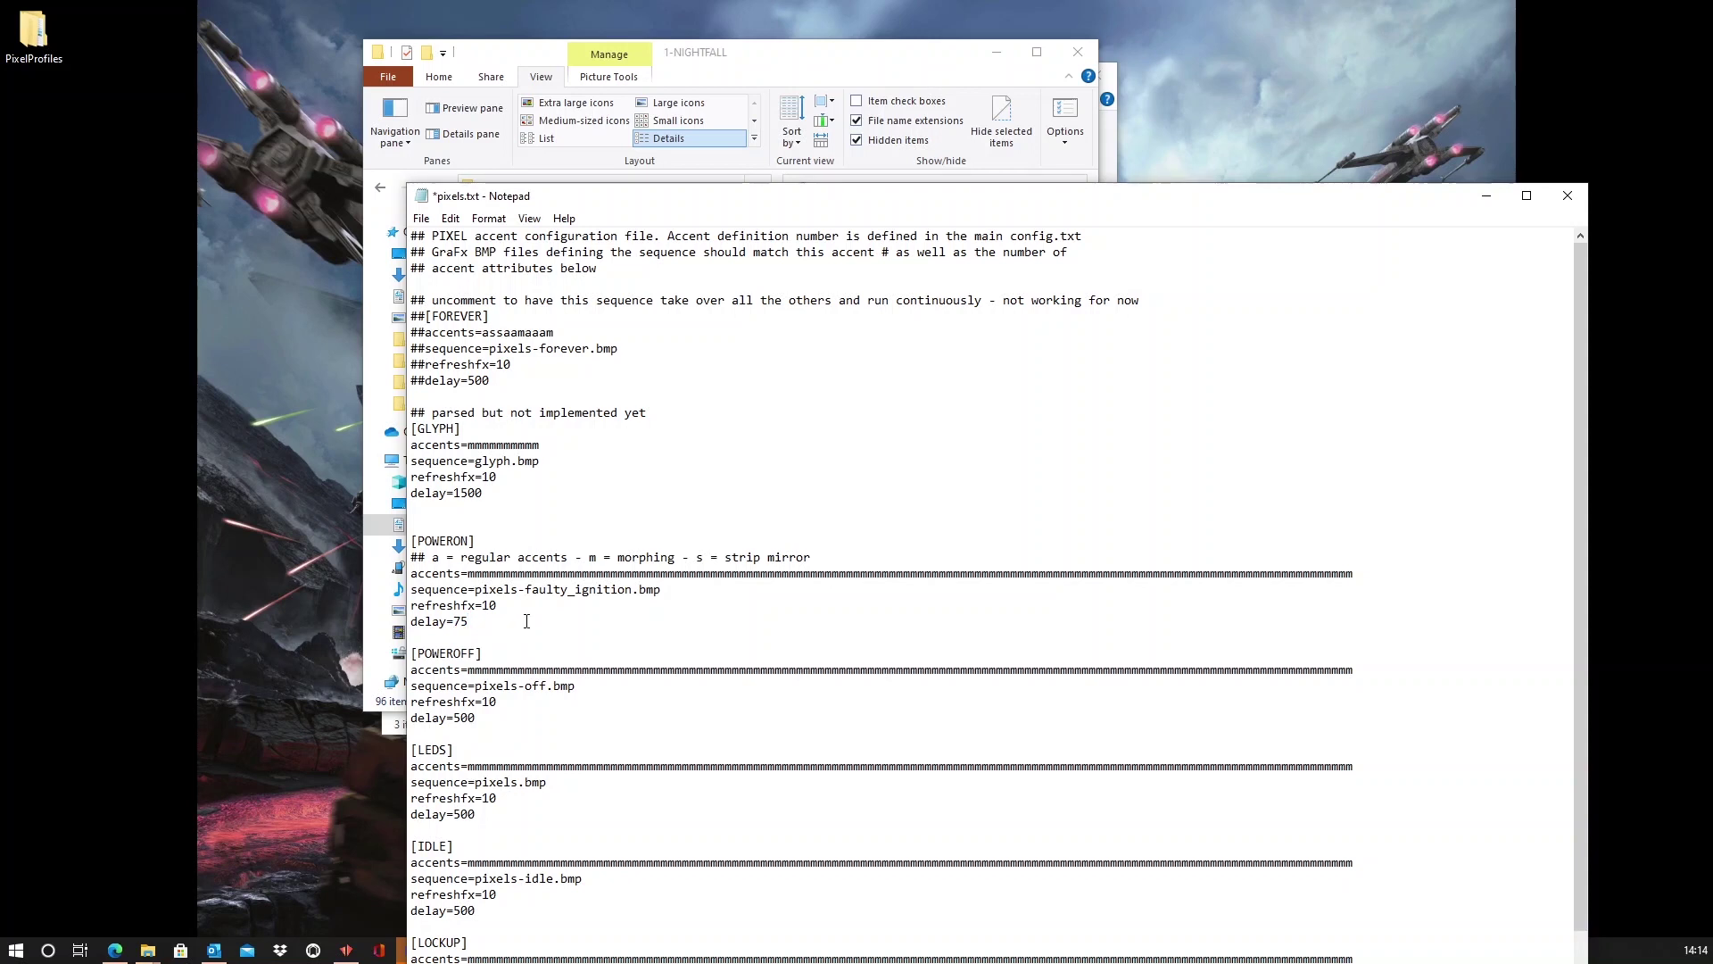
pyautogui.click(506, 610)
pyautogui.hotkey('ctrl', 's')
# Step: Rearrange the pixels.txt and 1-NIGHTFALL windows to reveal the Ignitions folder
pyautogui.click(870, 66)
pyautogui.click(1205, 199)
pyautogui.moveTo(1022, 207); pyautogui.dragTo(978, 202)
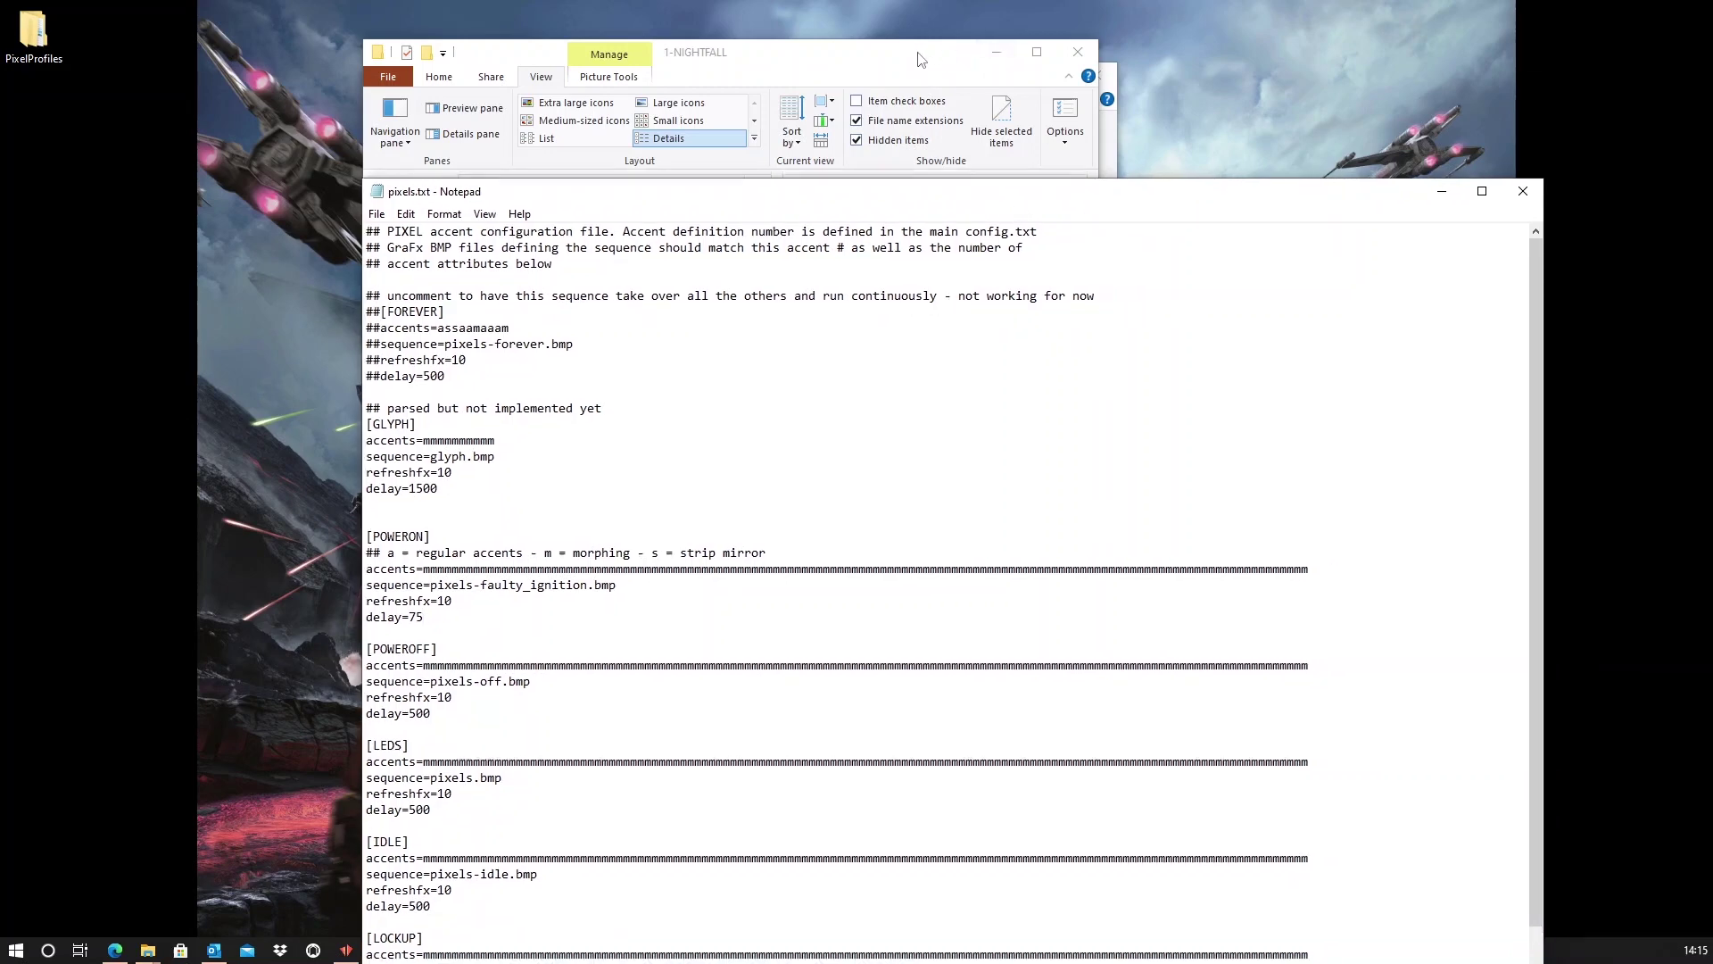
pyautogui.moveTo(922, 60); pyautogui.dragTo(1196, 227)
# Step: Play the New video.mp4 ignition demo from the Ignitions folder, then close the player
pyautogui.click(873, 81)
pyautogui.click(781, 294)
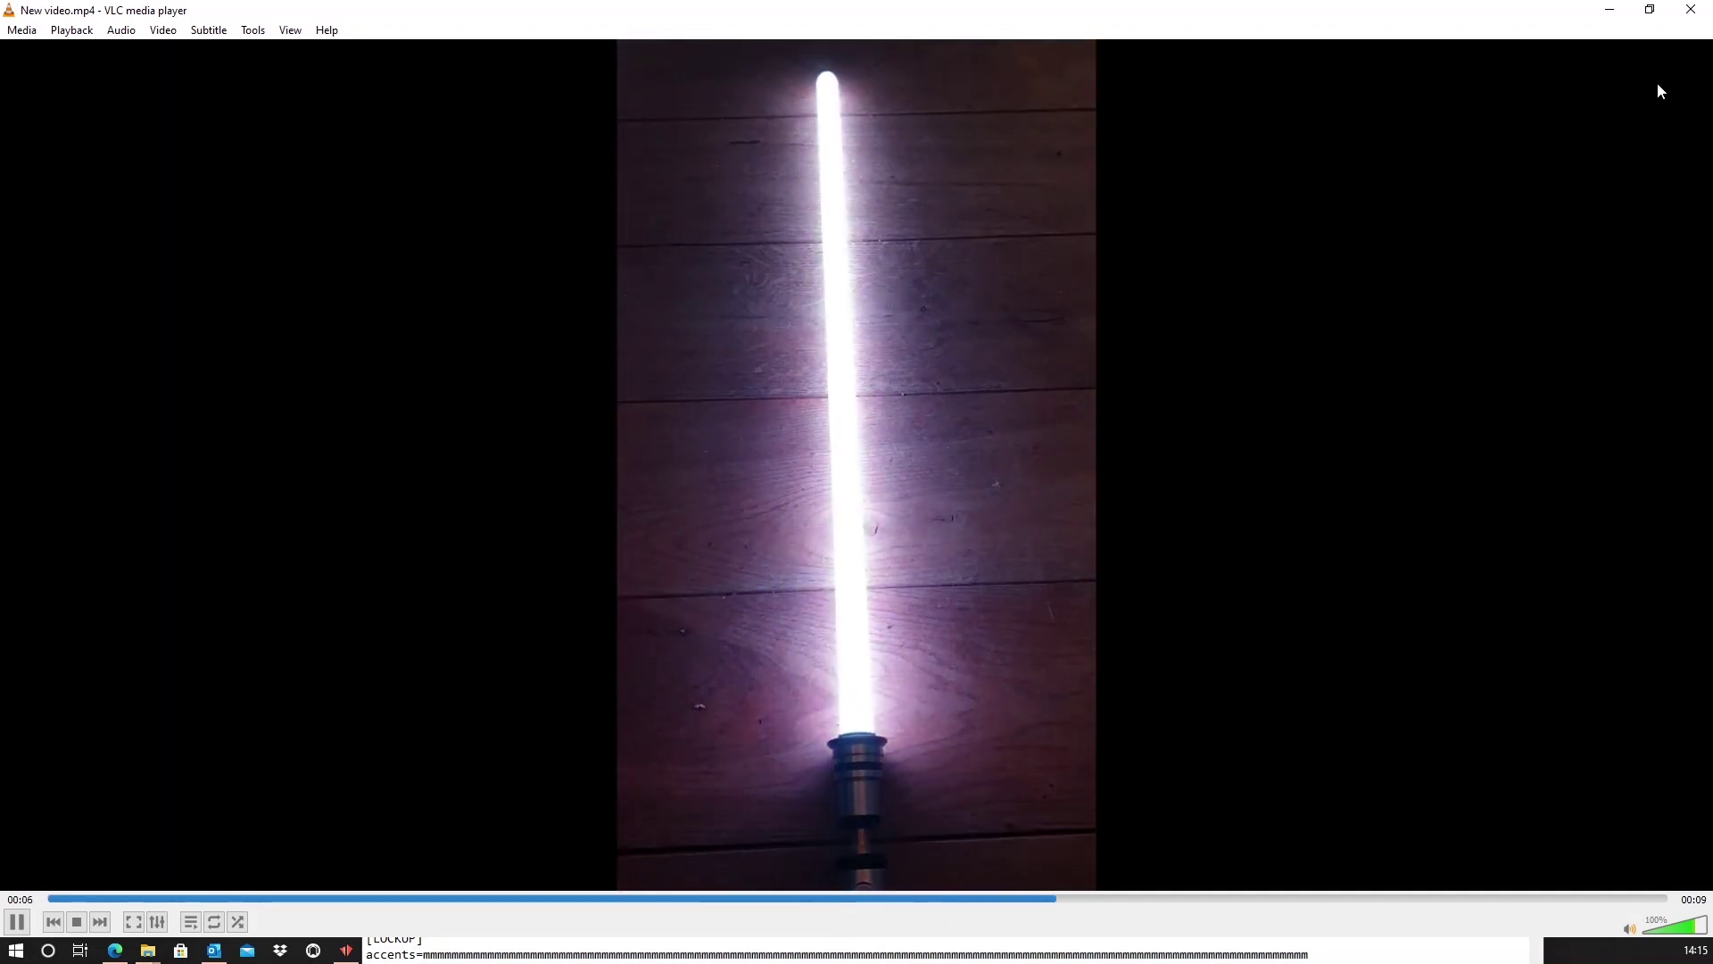
pyautogui.click(1691, 10)
pyautogui.click(818, 432)
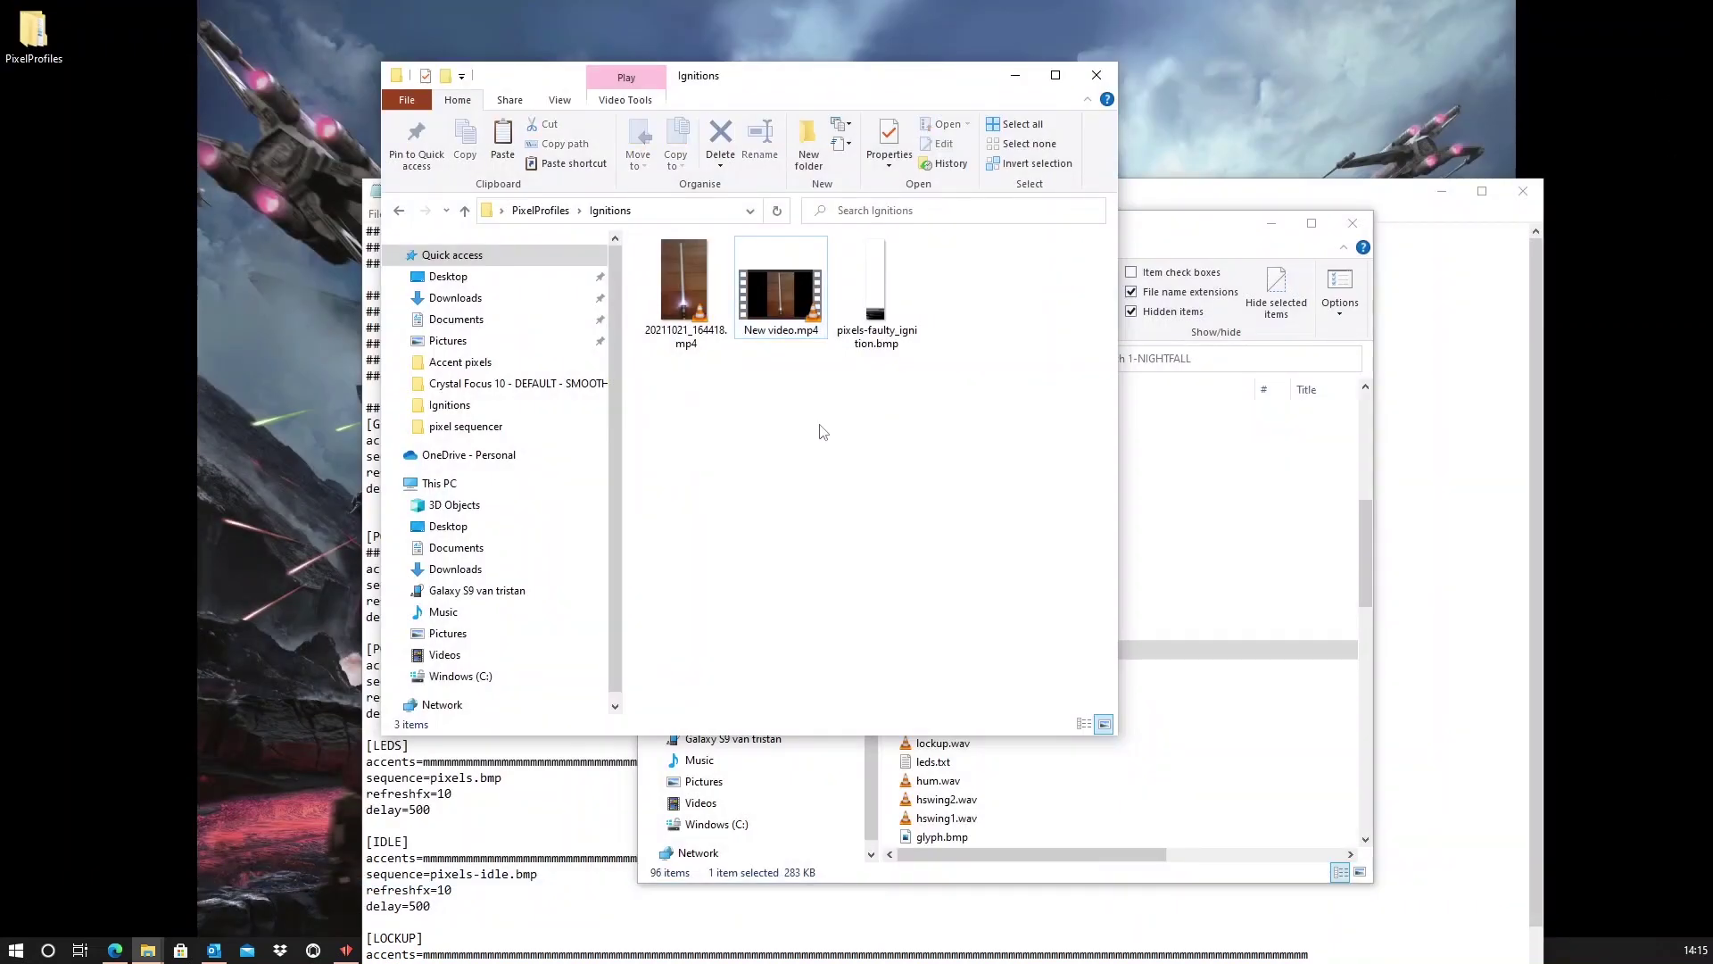
pyautogui.moveTo(875, 319)
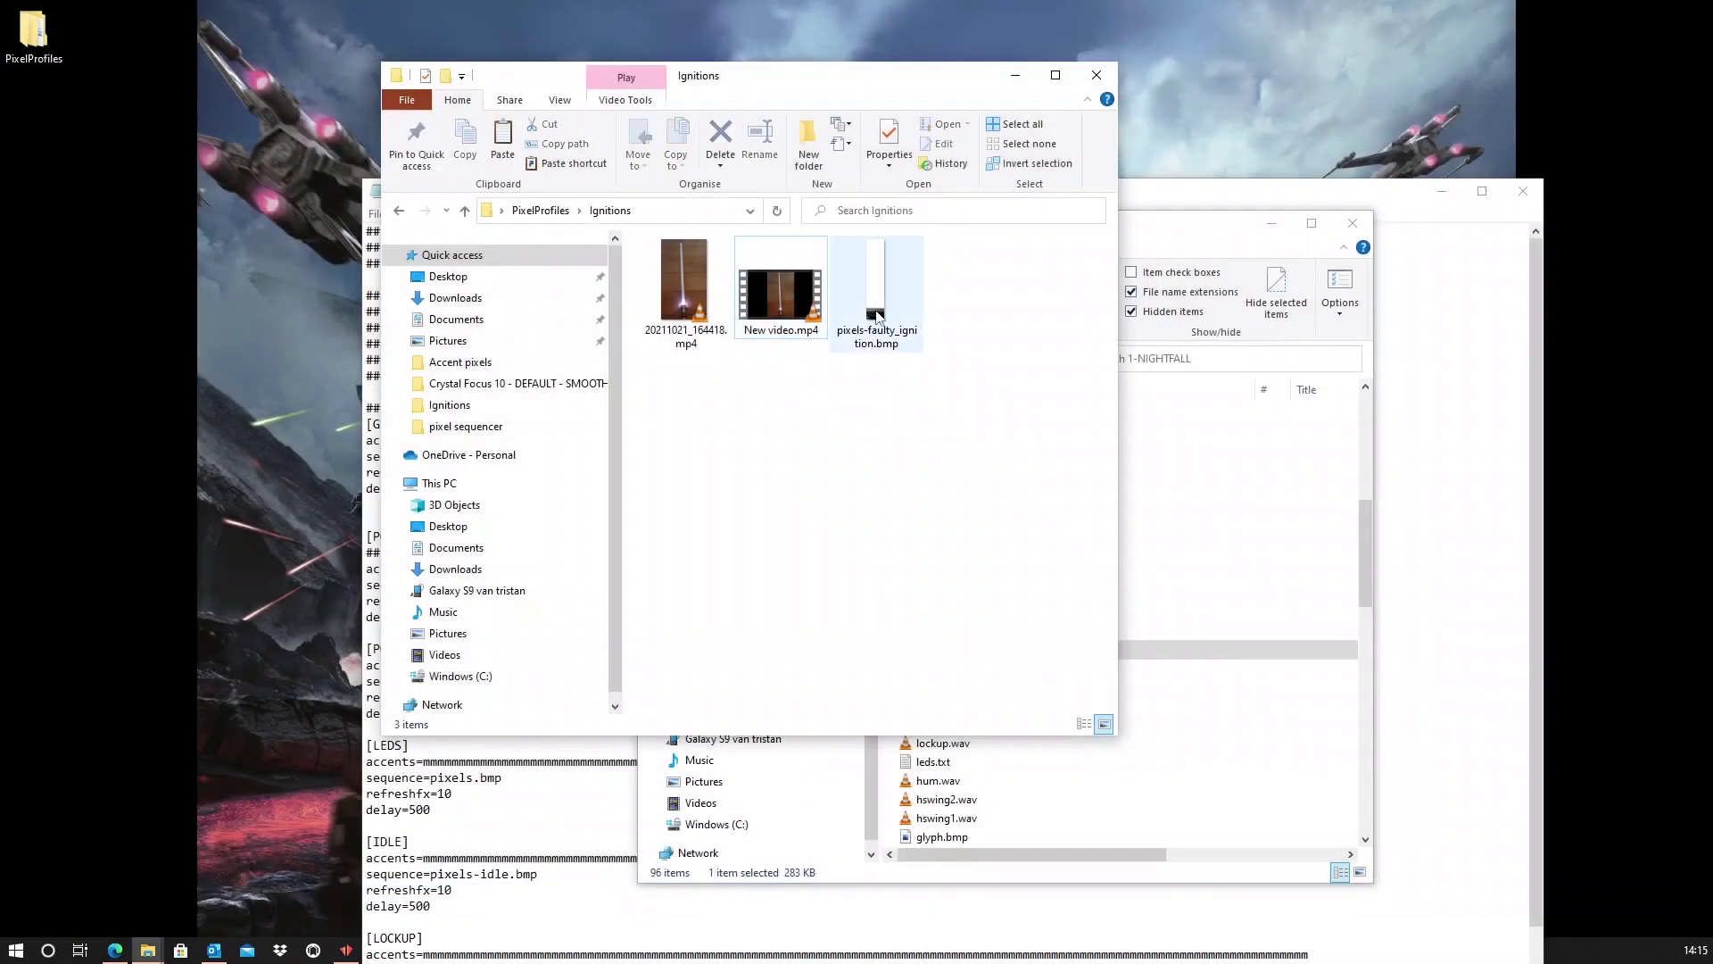
# Step: Minimize Ignitions and highlight POWERON's m accents, delay=75 and sequence file name in pixels.txt
pyautogui.click(1015, 77)
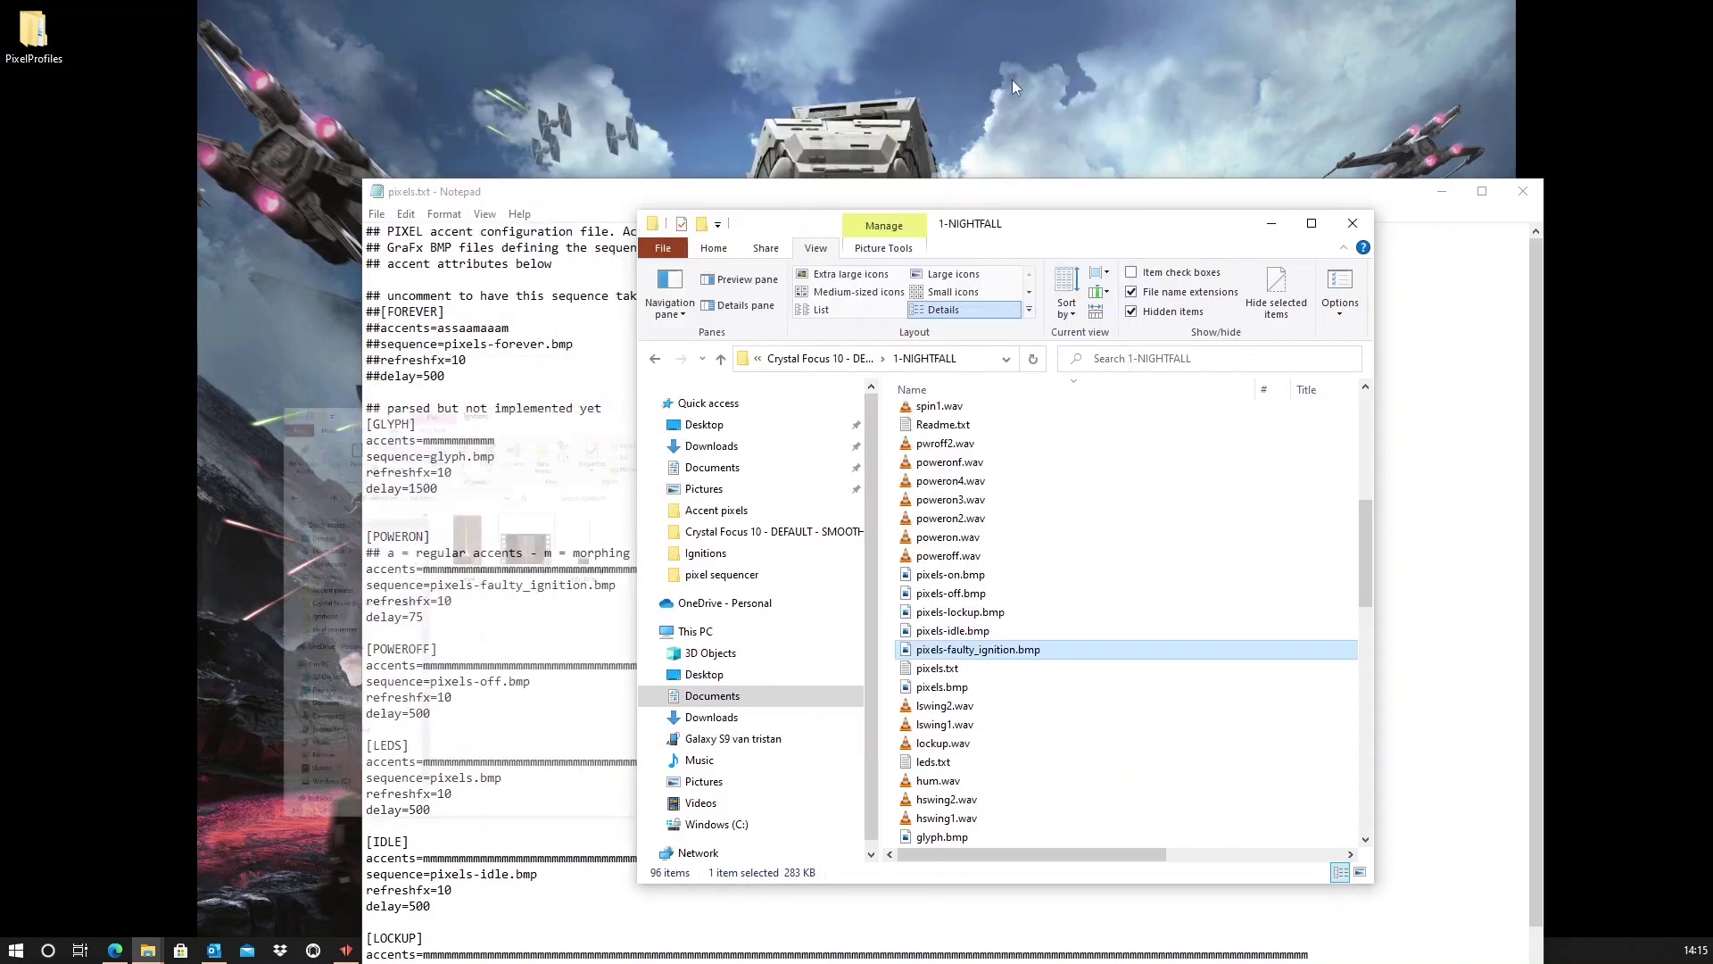
pyautogui.click(1043, 204)
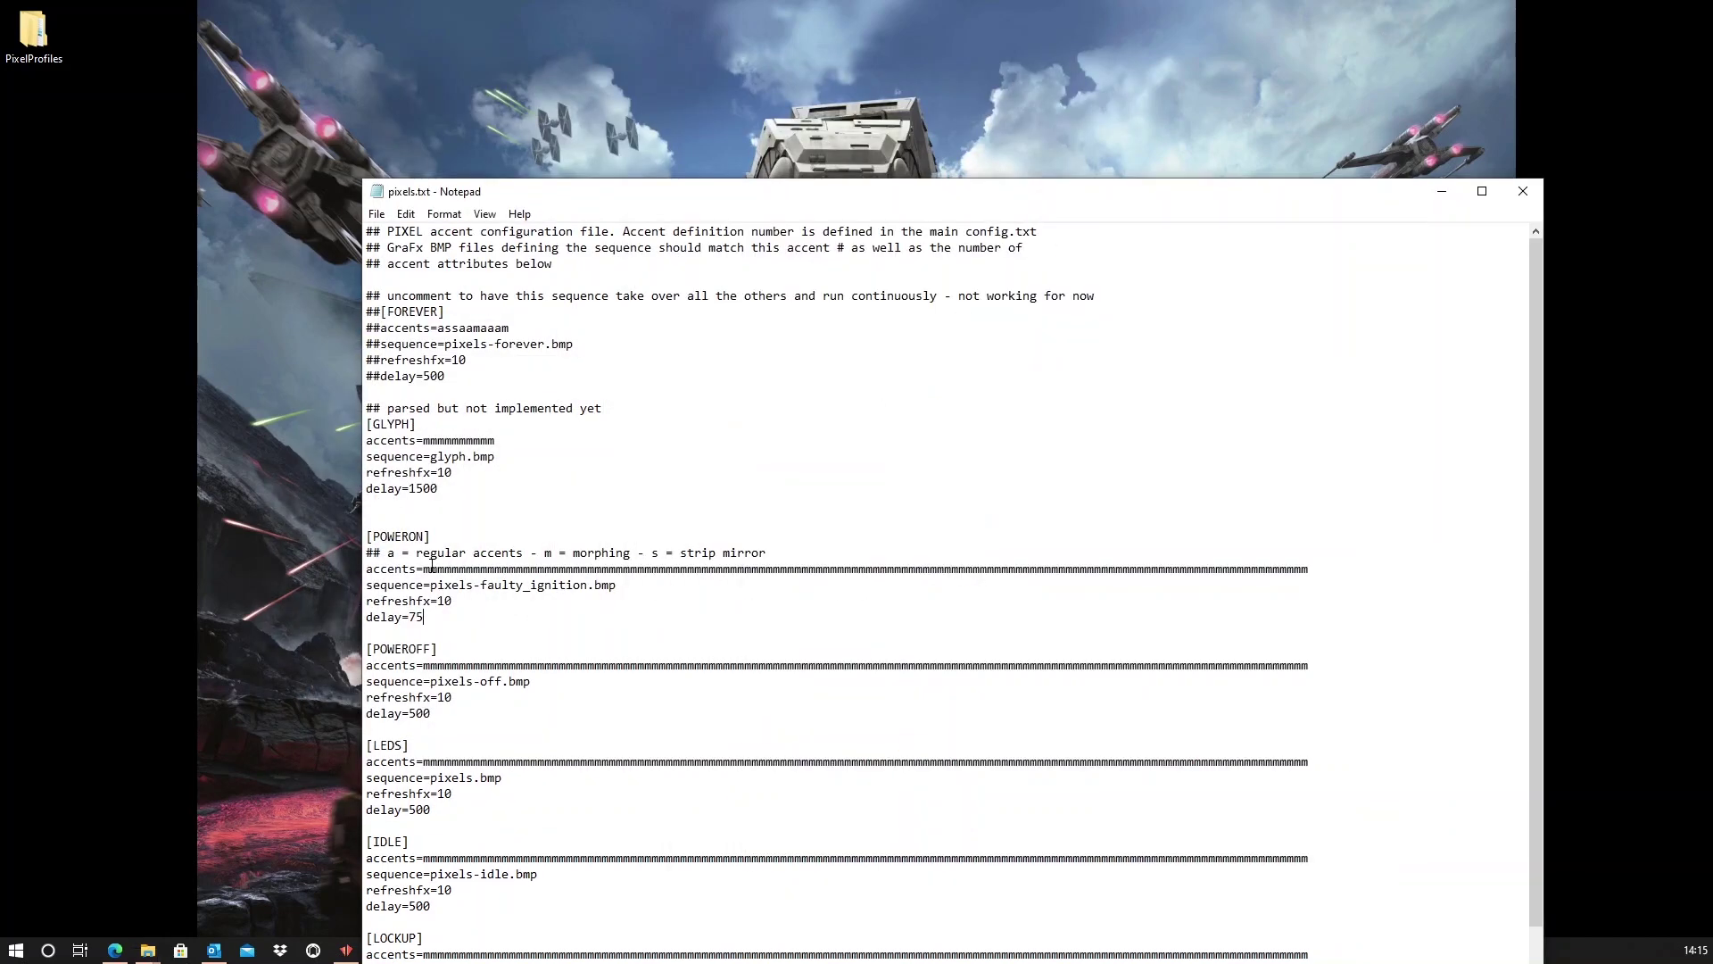
pyautogui.moveTo(424, 568); pyautogui.dragTo(1315, 568)
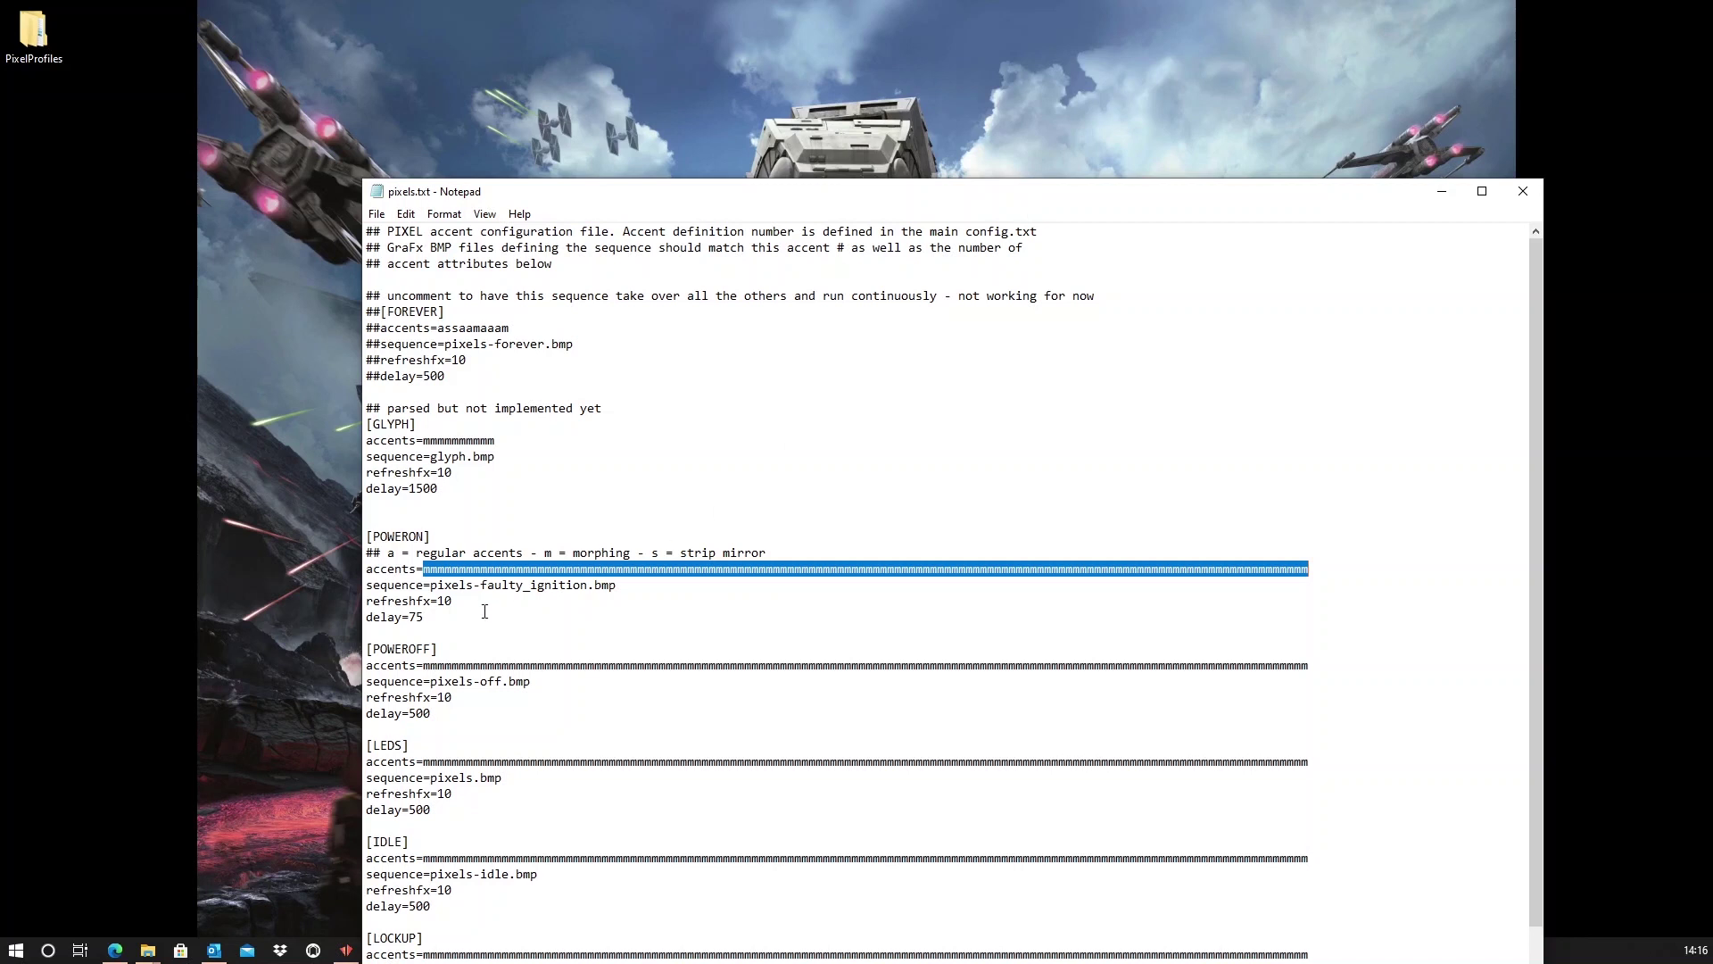
pyautogui.moveTo(485, 612); pyautogui.dragTo(369, 625)
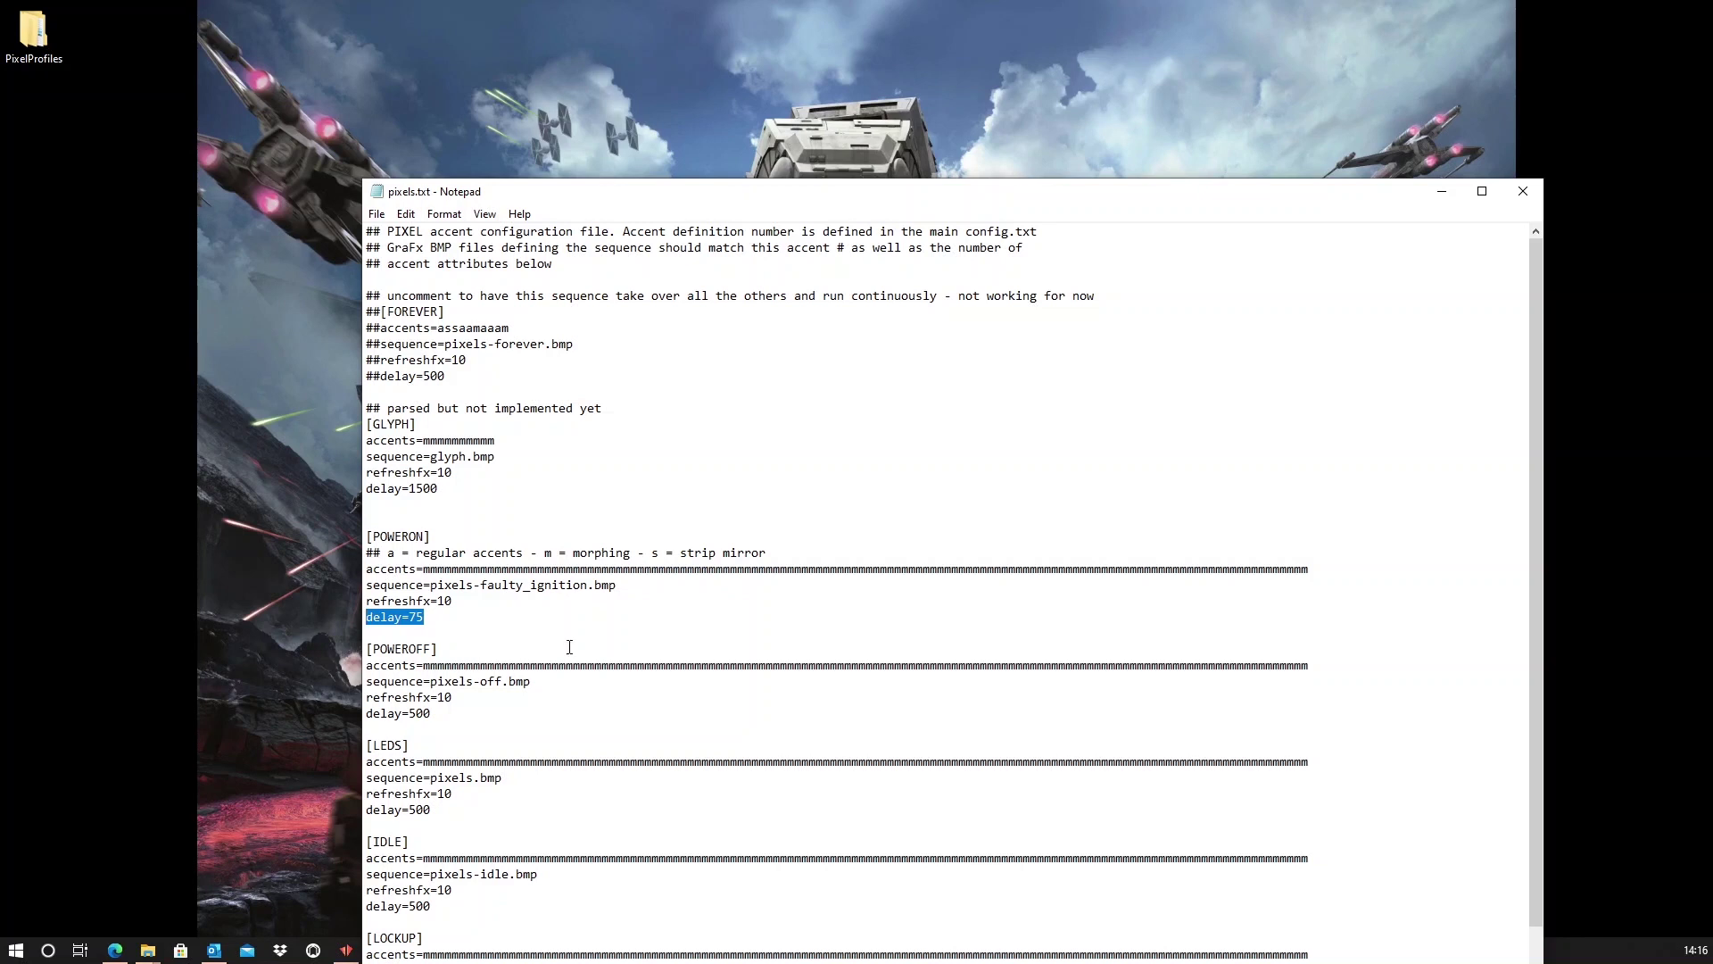
pyautogui.moveTo(431, 588); pyautogui.dragTo(625, 585)
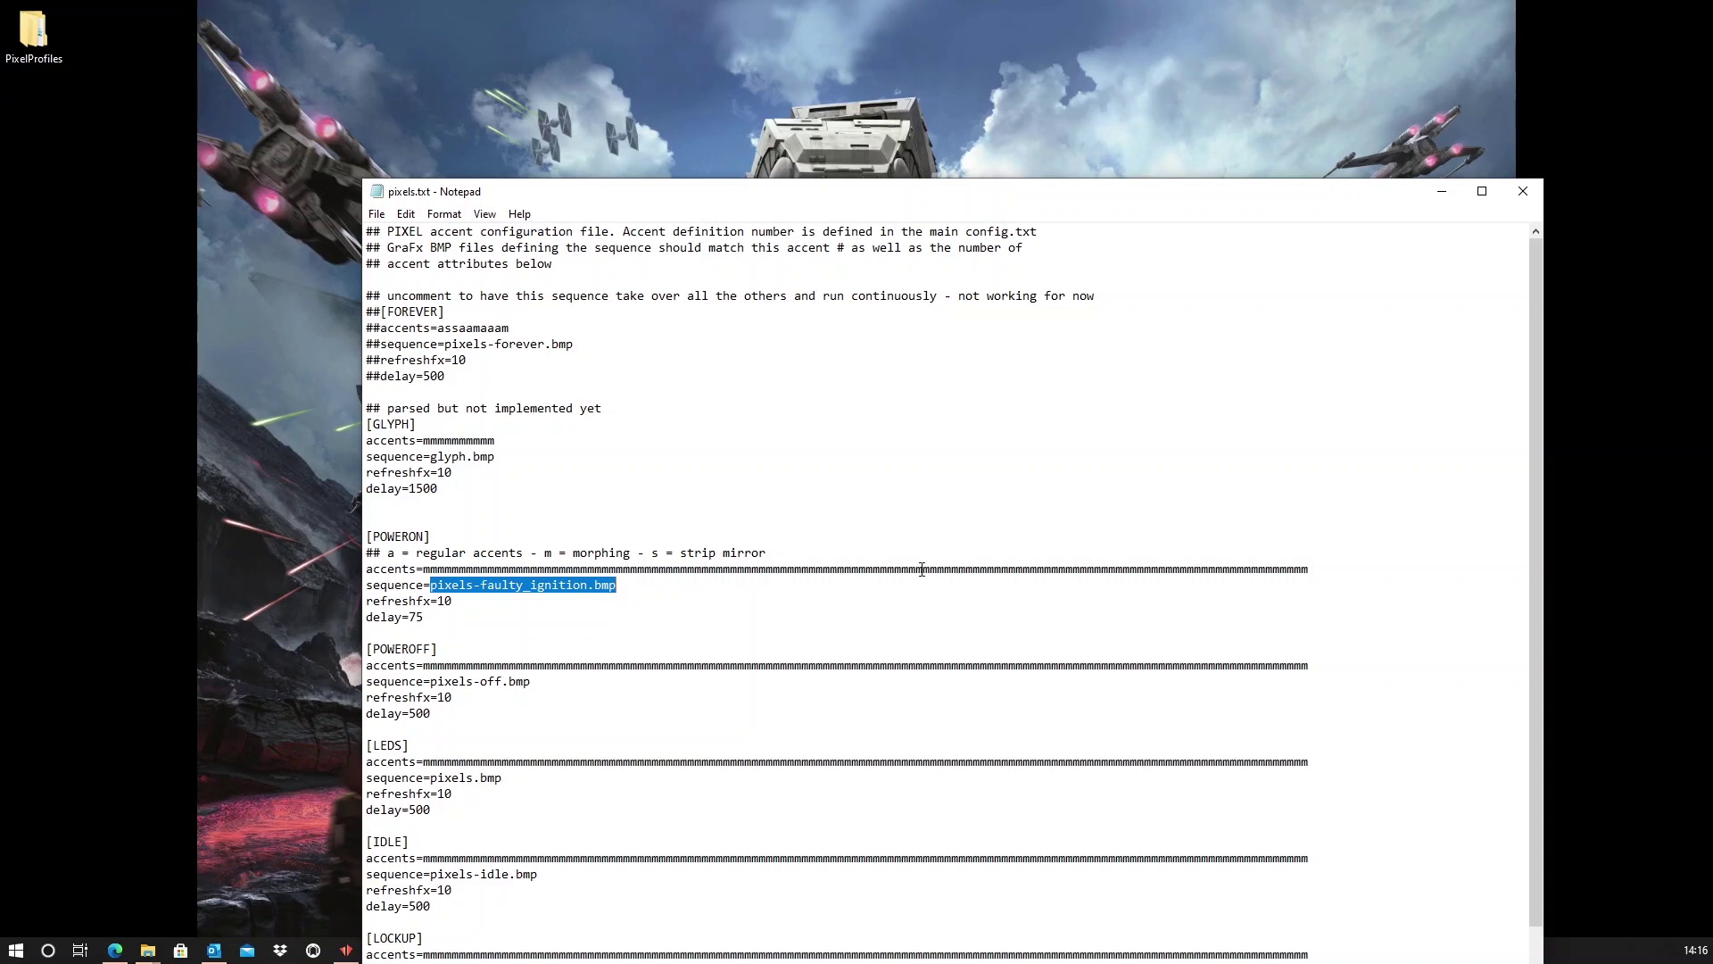
pyautogui.click(663, 603)
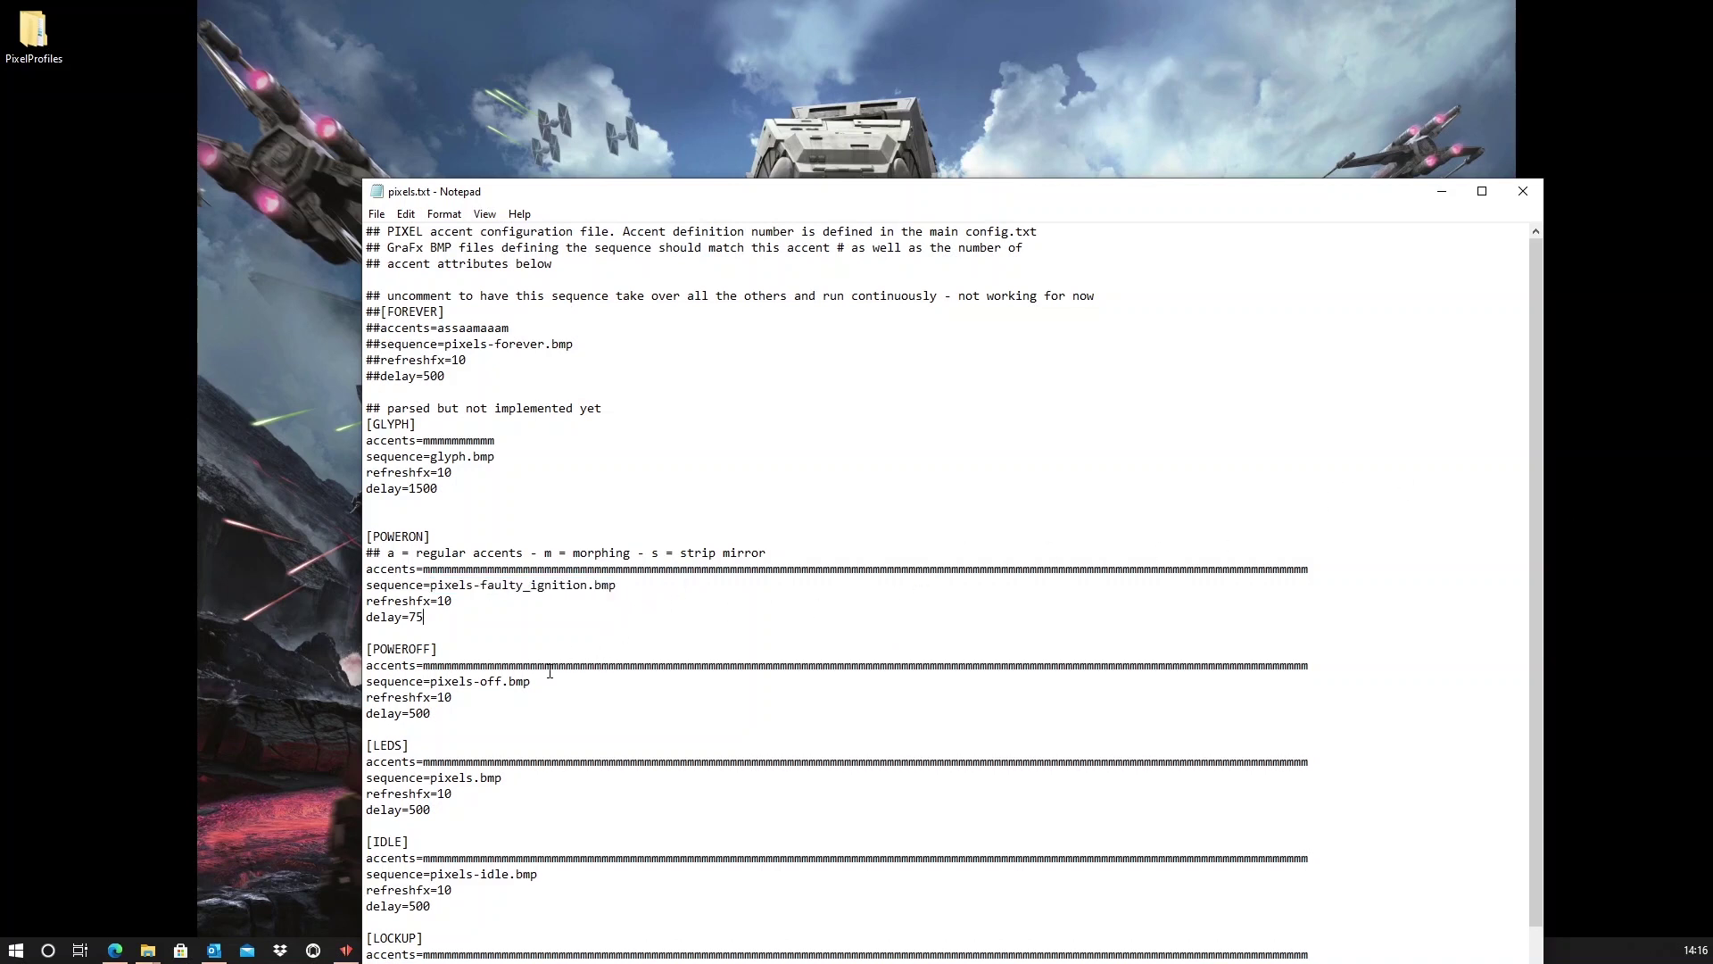
pyautogui.scroll(-1, 539, 754)
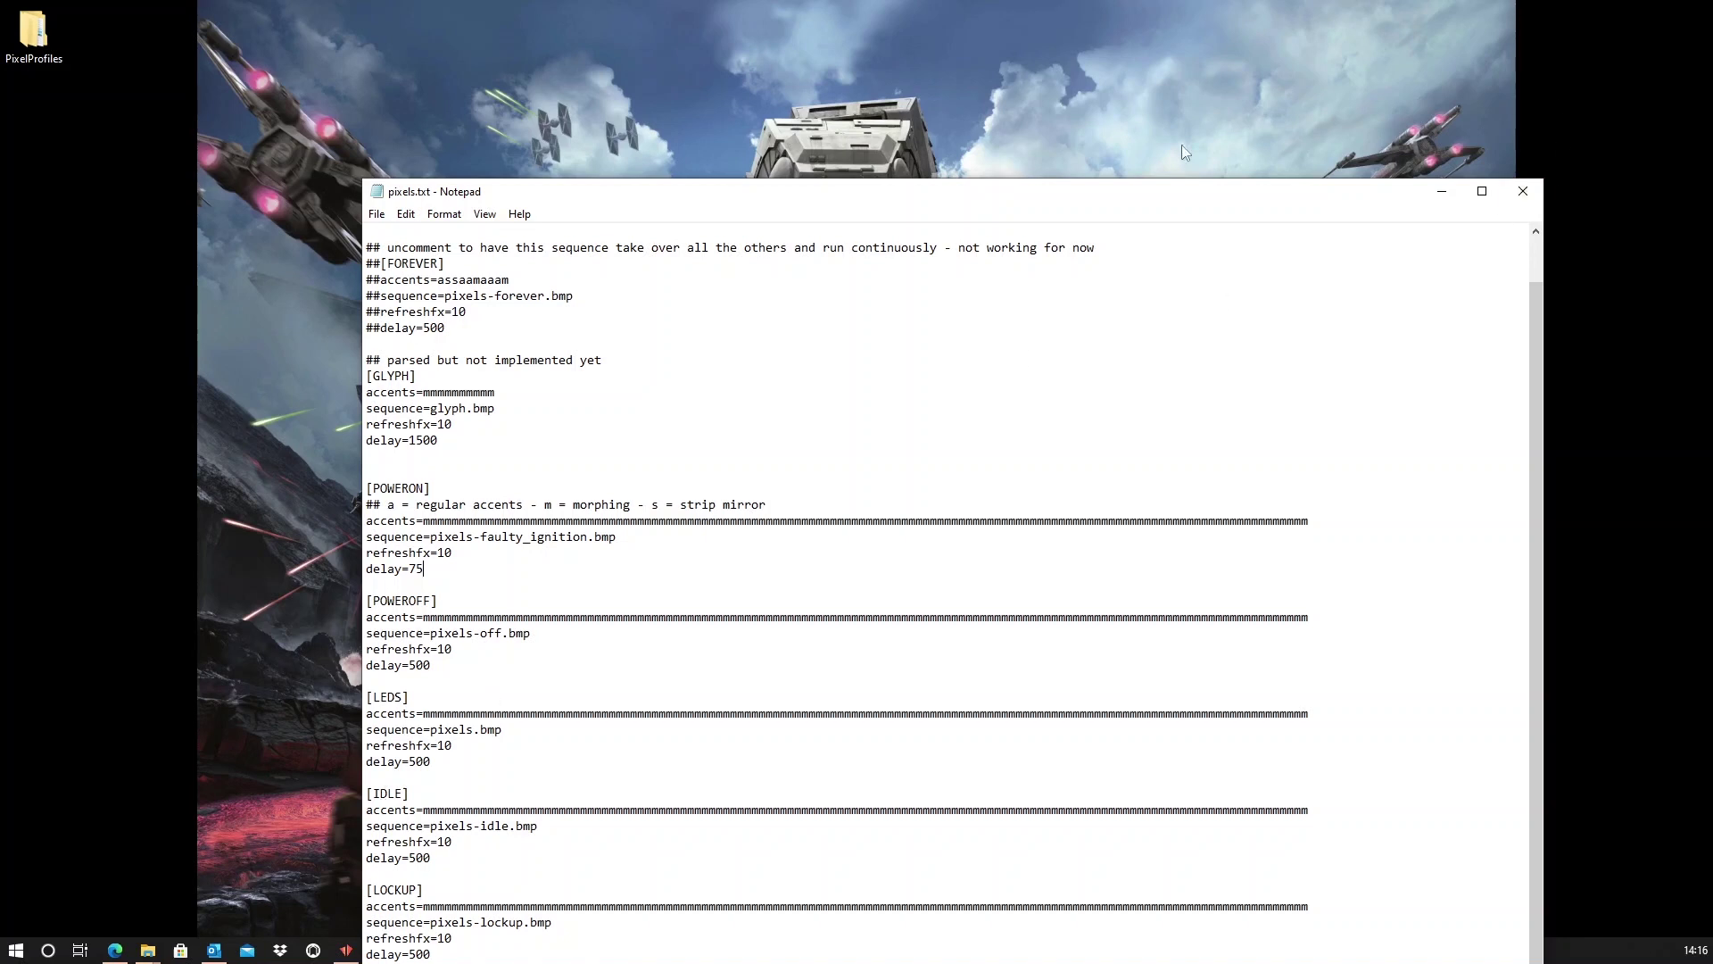
pyautogui.moveTo(1149, 189); pyautogui.dragTo(1152, 80)
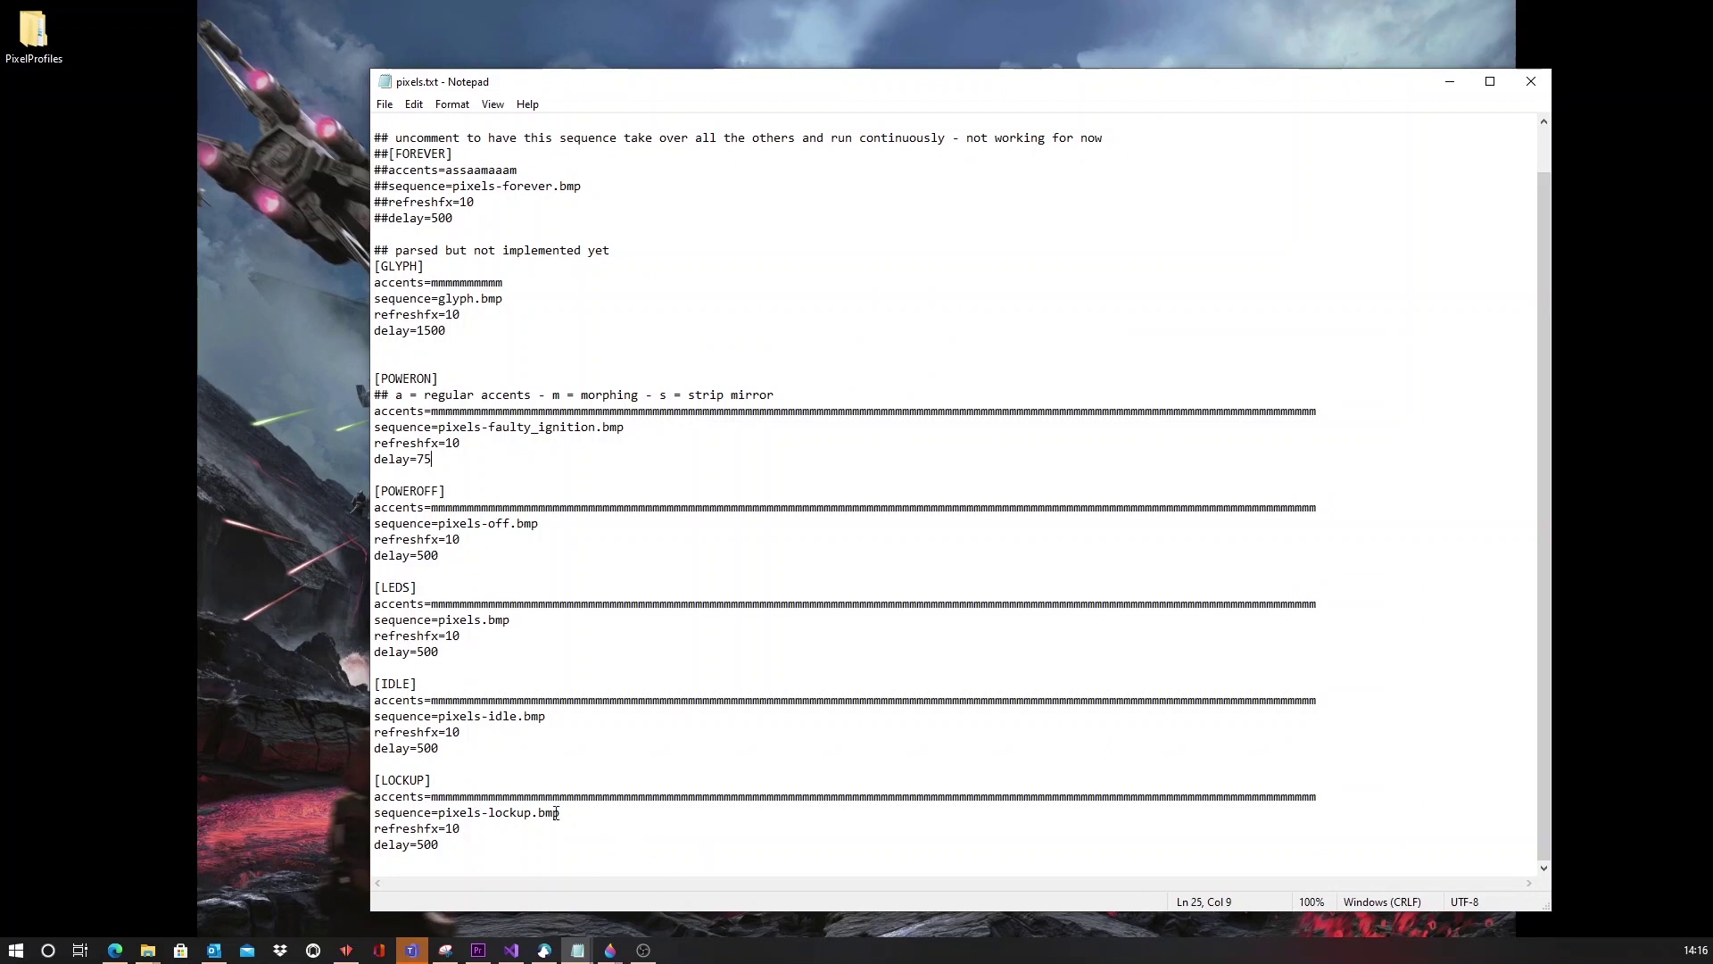
pyautogui.moveTo(445, 811); pyautogui.dragTo(563, 812)
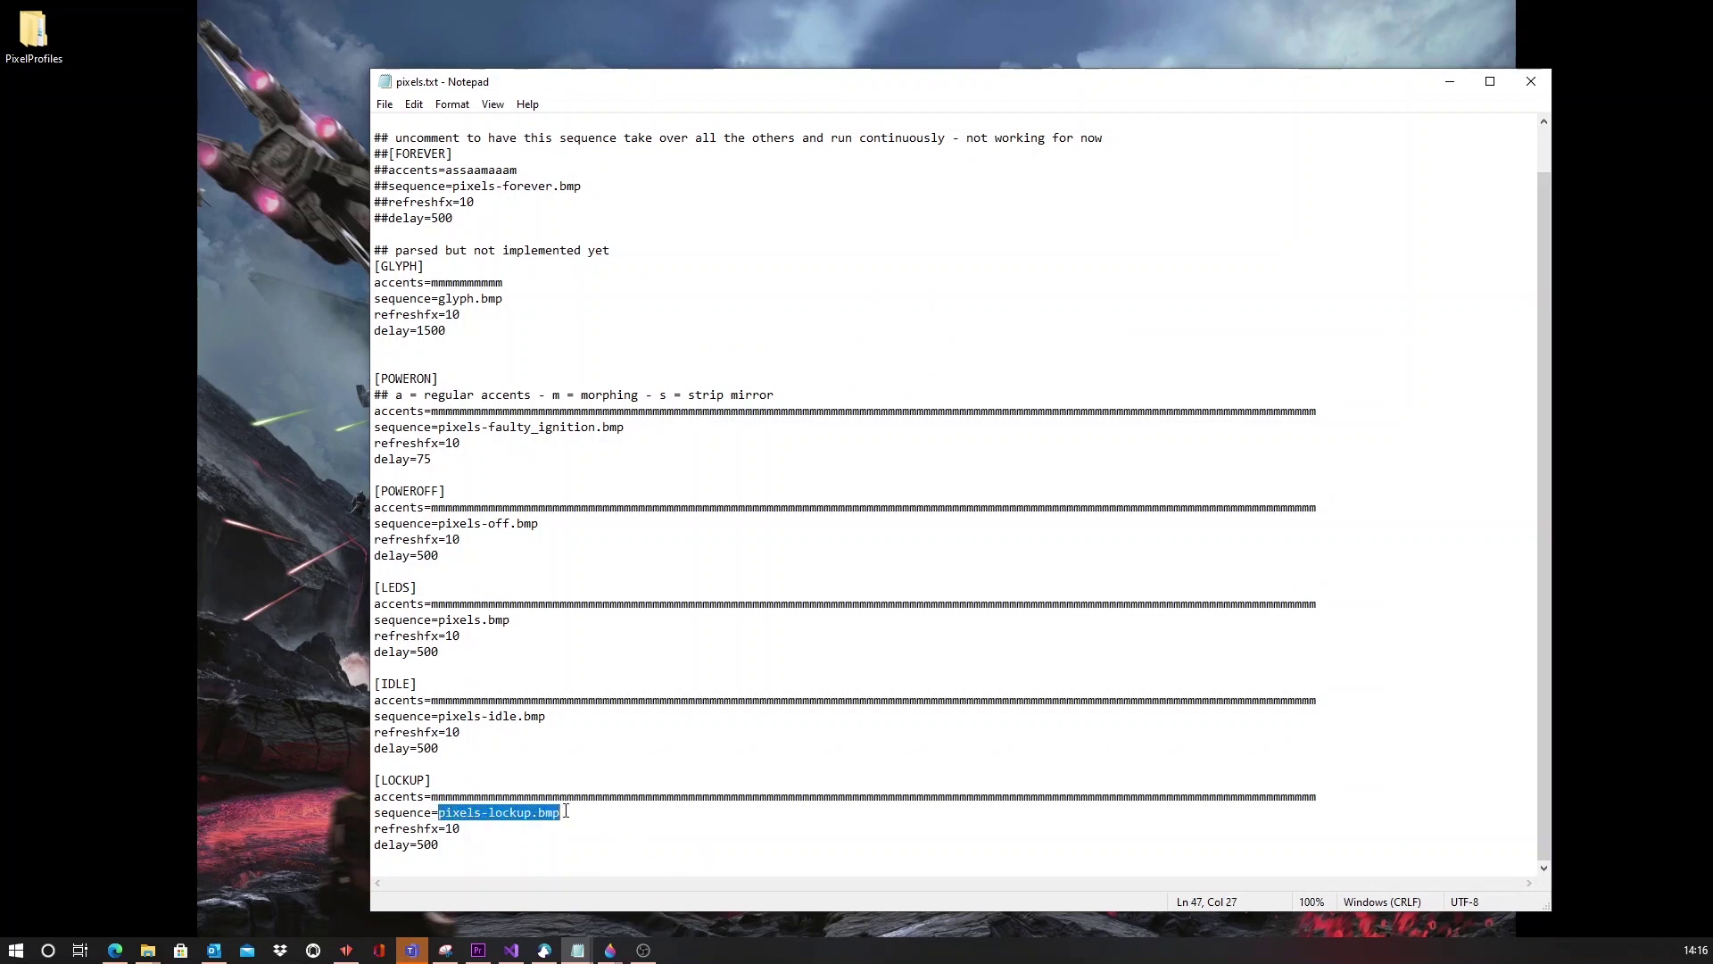
pyautogui.click(601, 858)
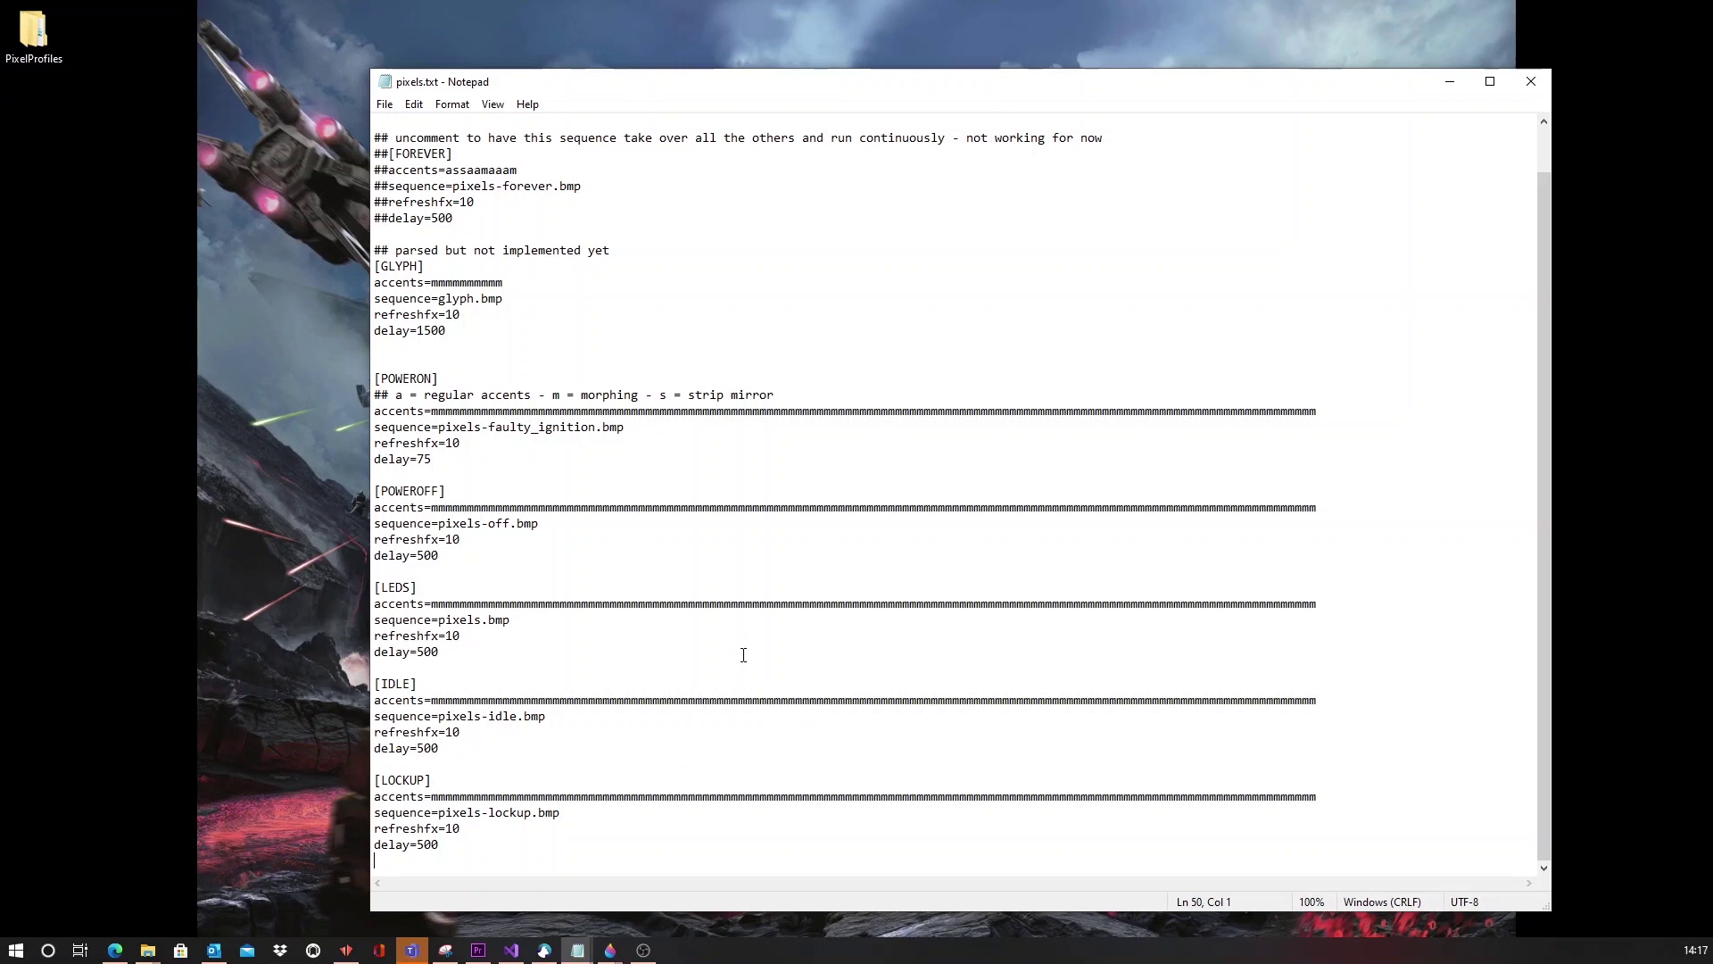
pyautogui.click(410, 665)
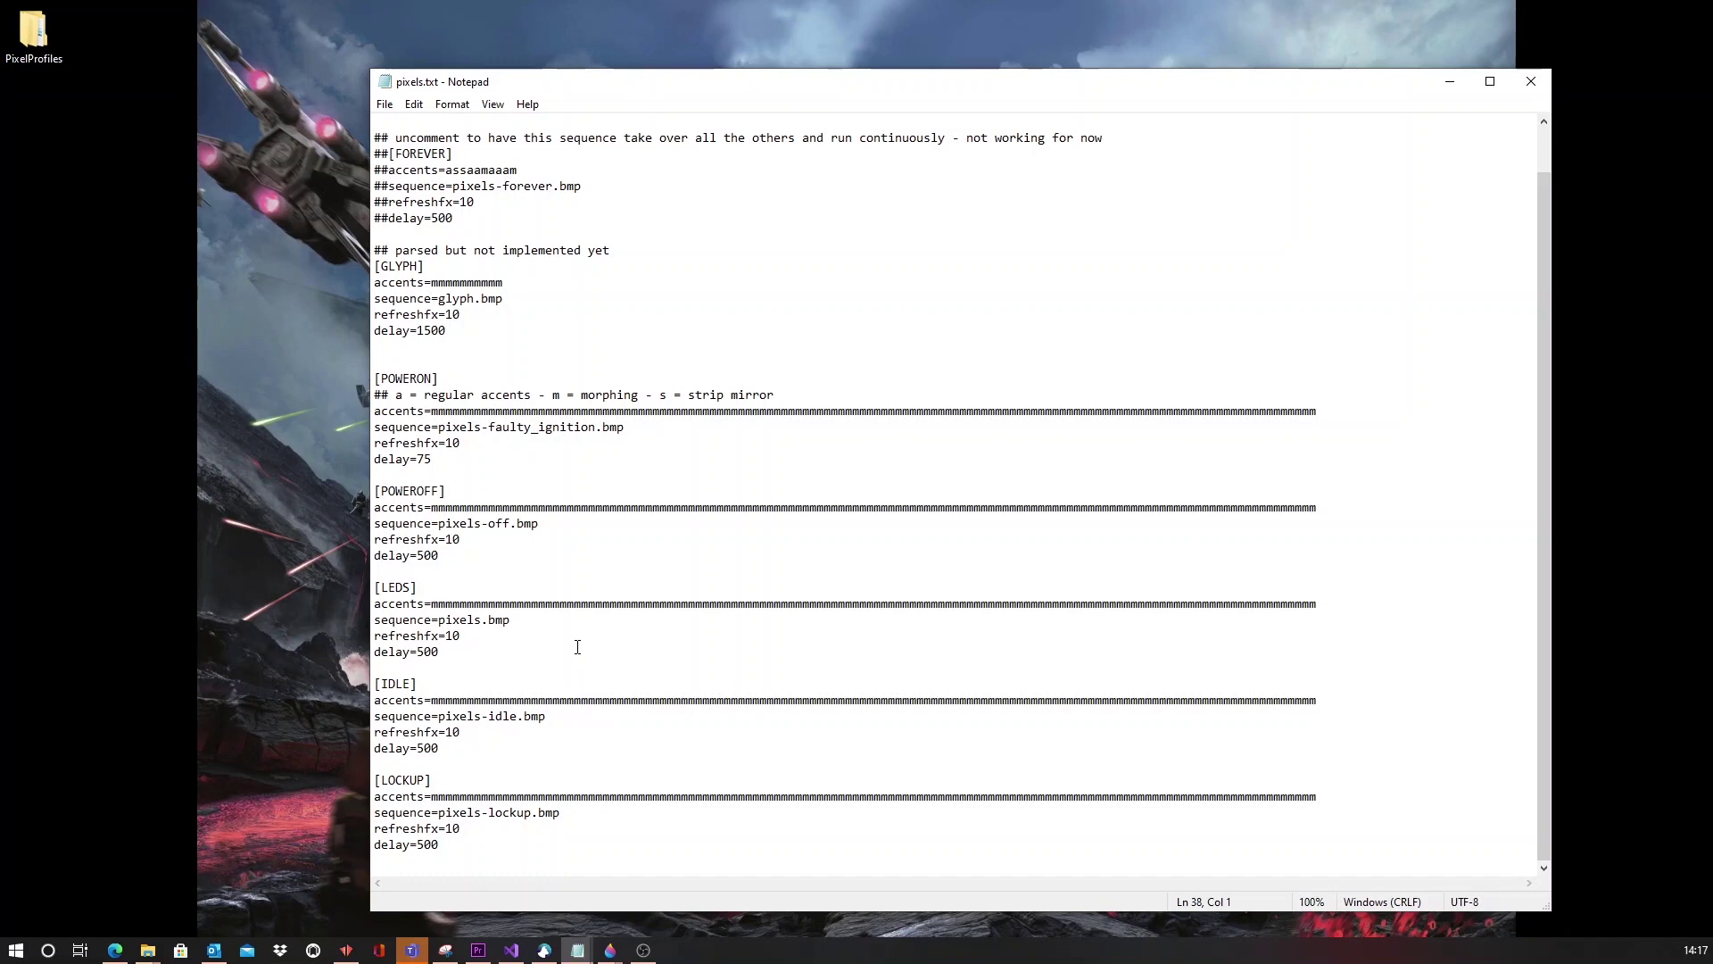